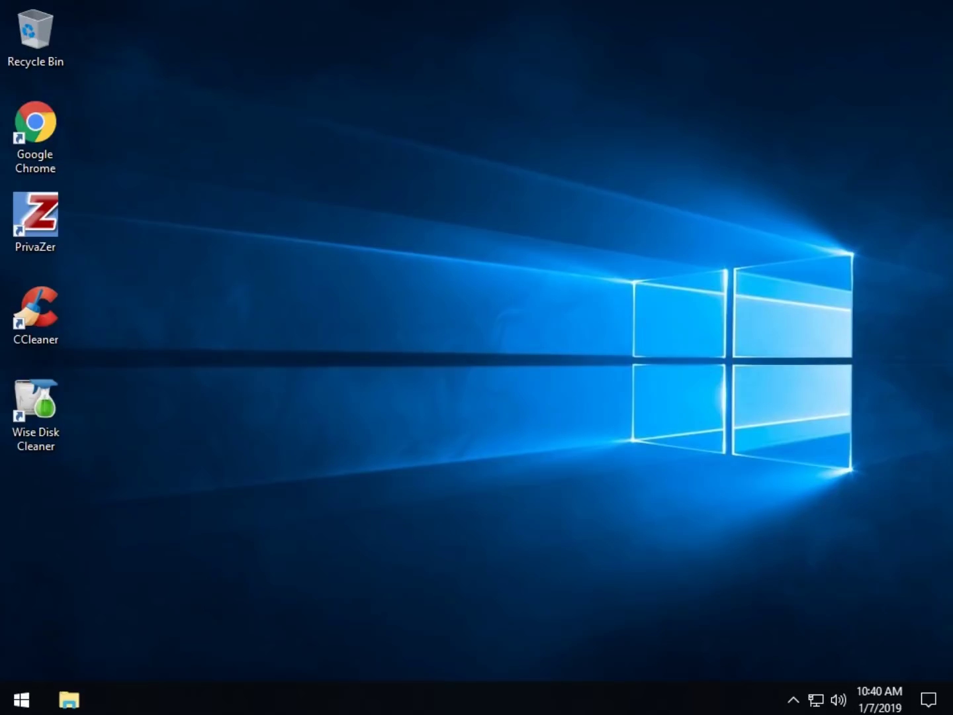
Launch CCleaner from the desktop, widen its window and move it up and left
double_click(36, 314)
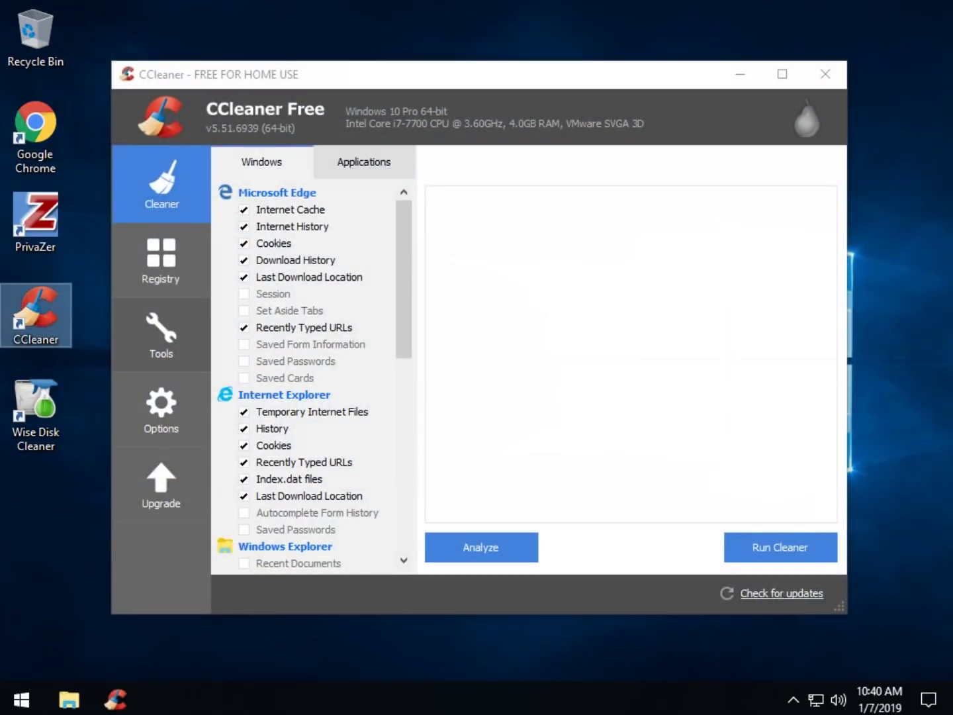
drag(847, 185, 933, 185)
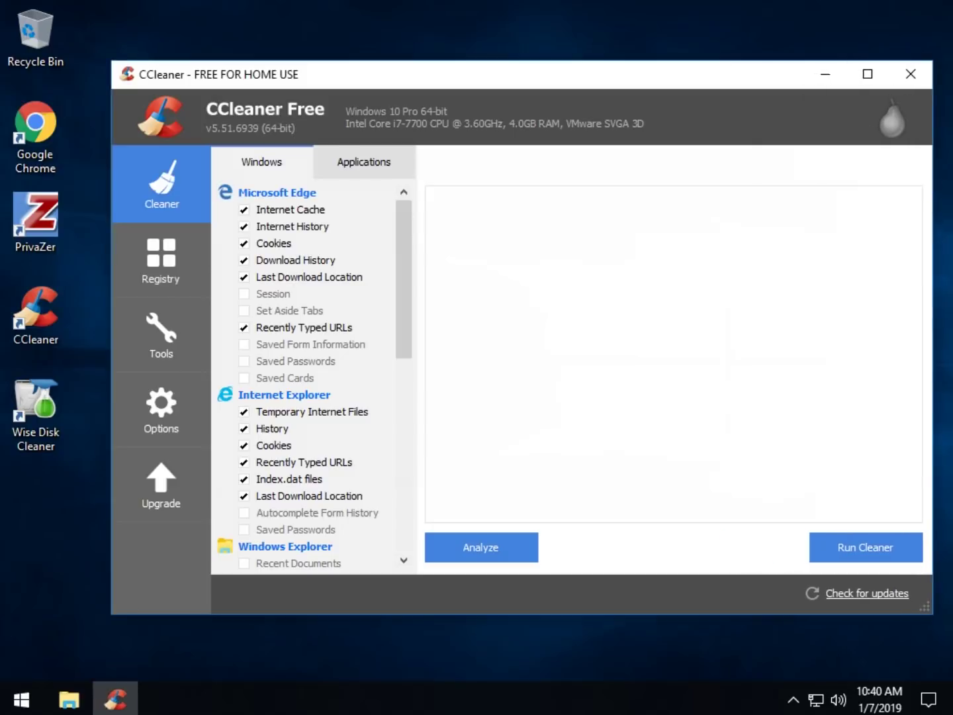
drag(598, 83, 557, 55)
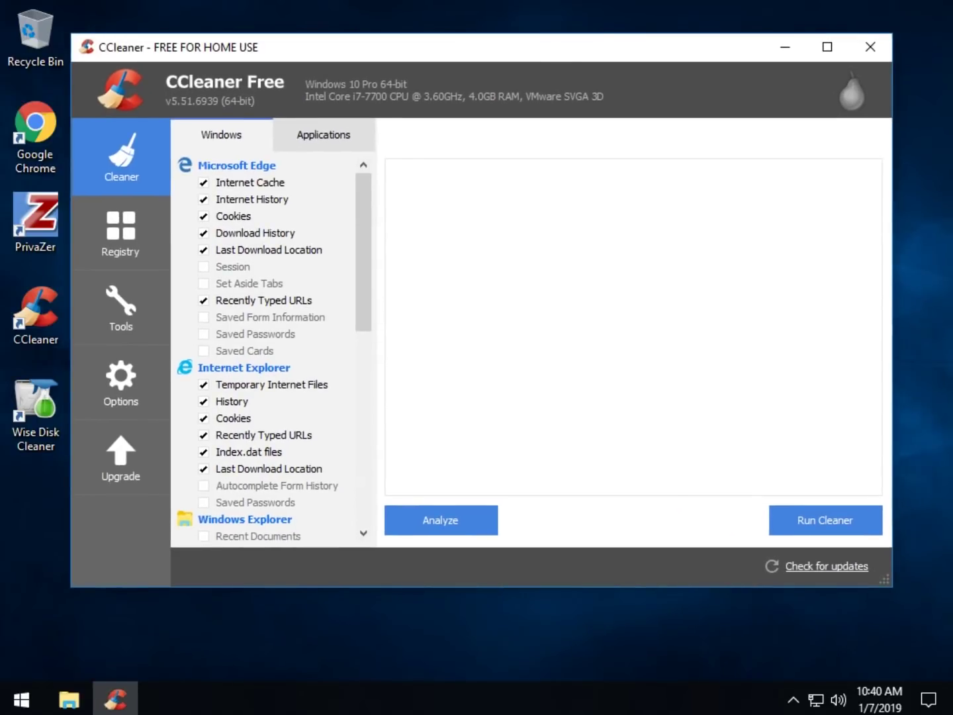
drag(892, 194, 916, 192)
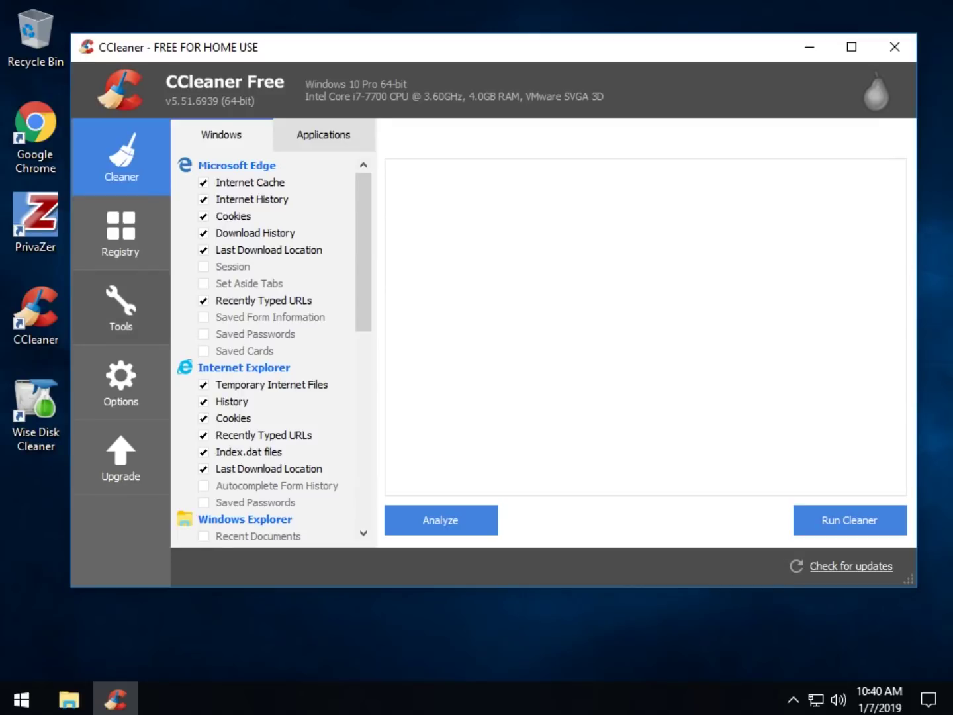
In Tools, review the Startup entries CCleaner Smart Cleaning and OneDrive
click(121, 308)
click(209, 167)
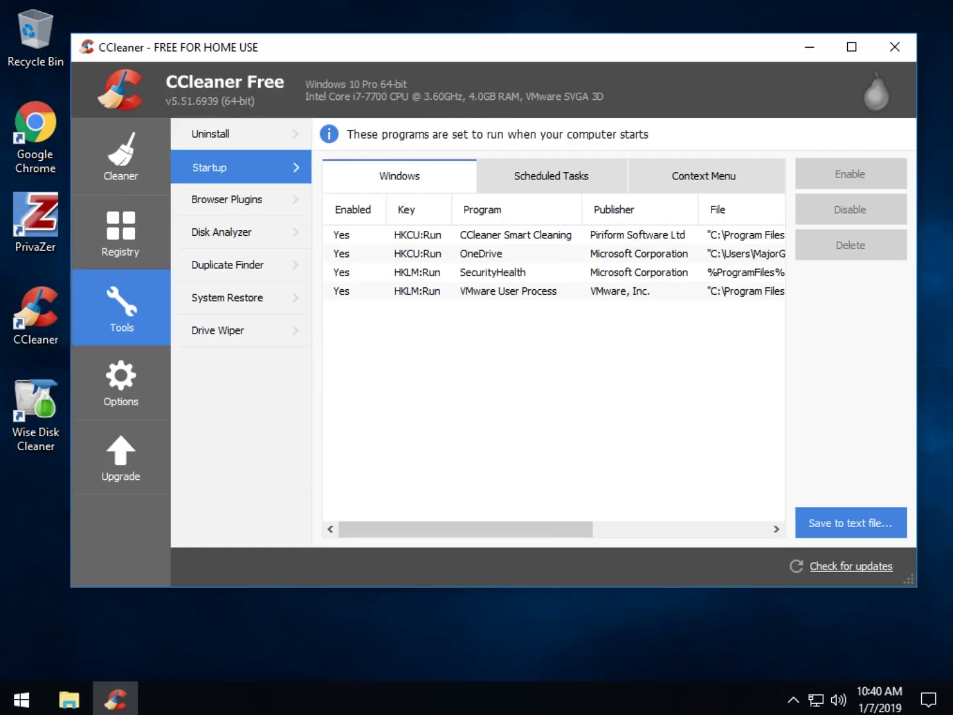
click(515, 235)
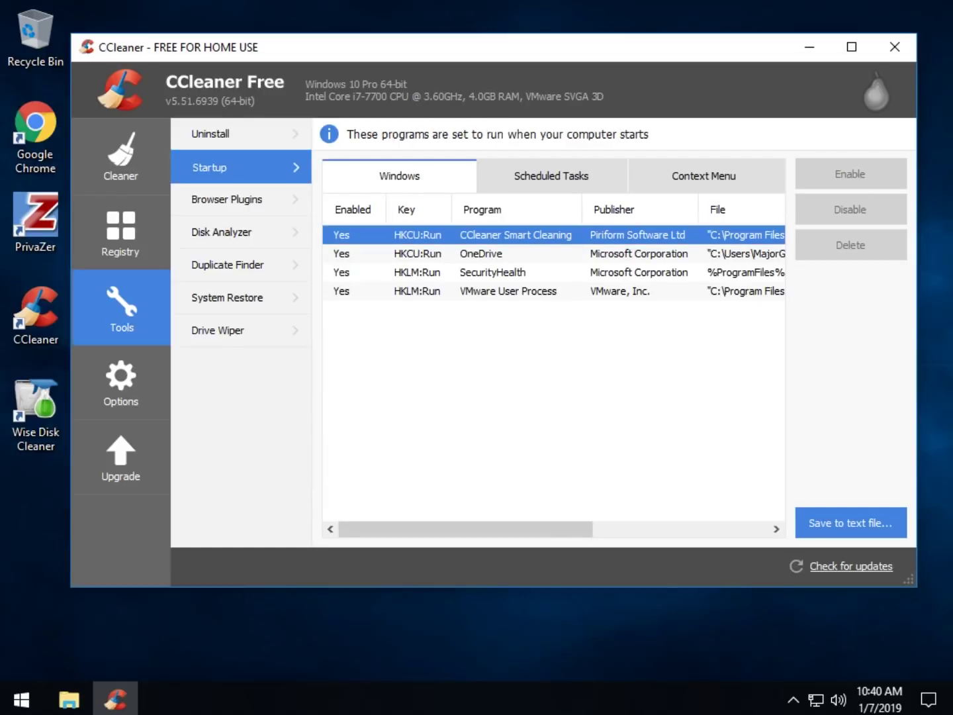
click(516, 253)
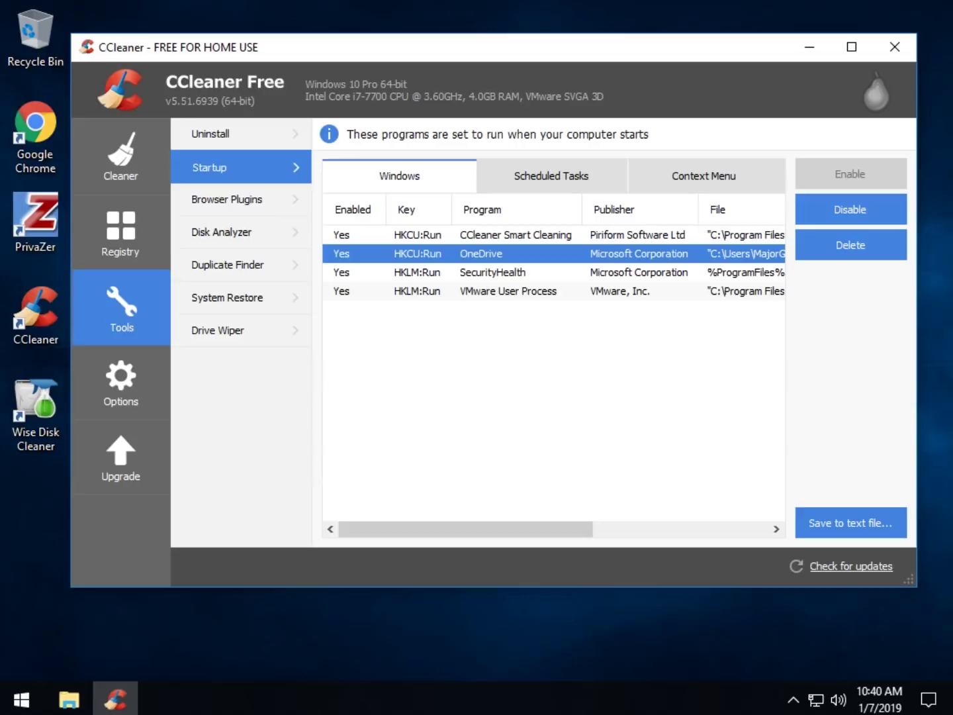
Inspect Google Chrome's browser plugins, selecting the Google Drive app entry
click(227, 199)
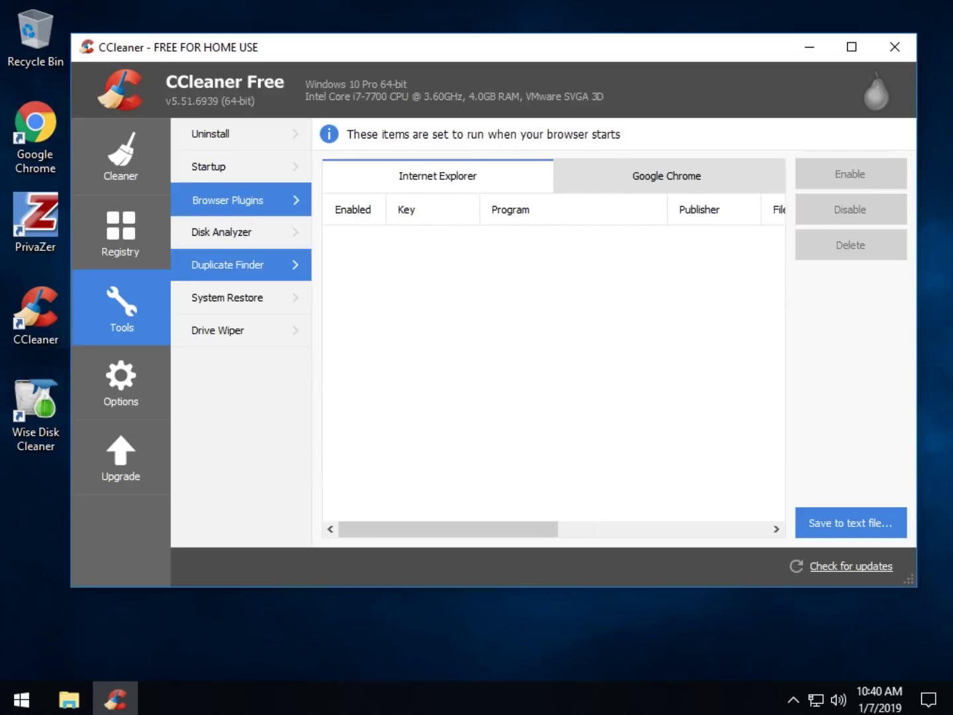
click(667, 176)
click(505, 254)
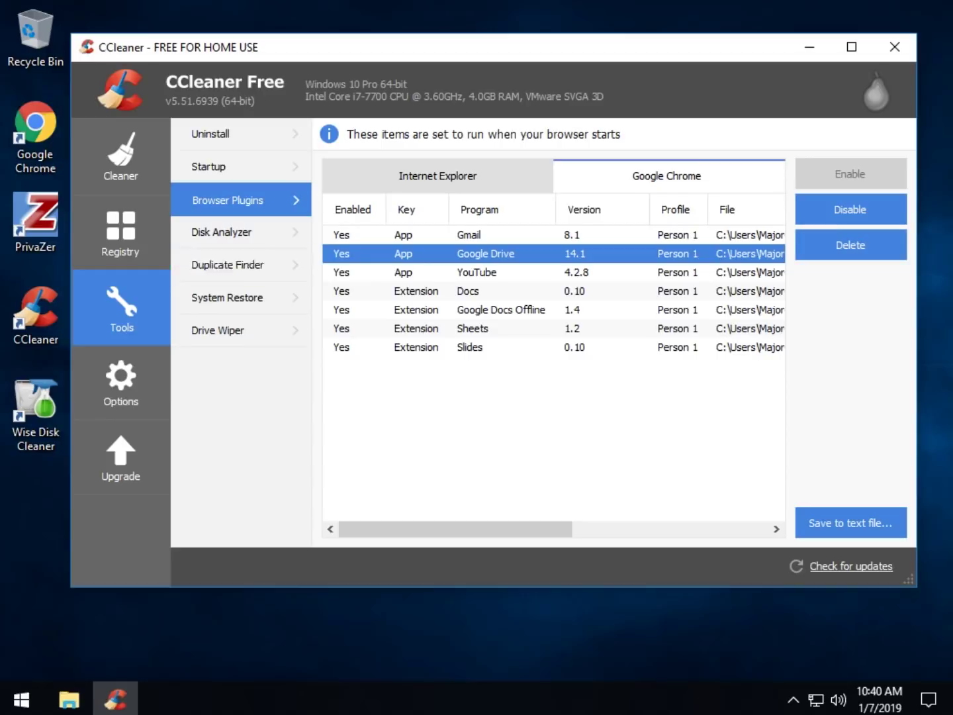
Visit Disk Analyzer, Duplicate Finder, System Restore and finally Drive Wiper
click(241, 232)
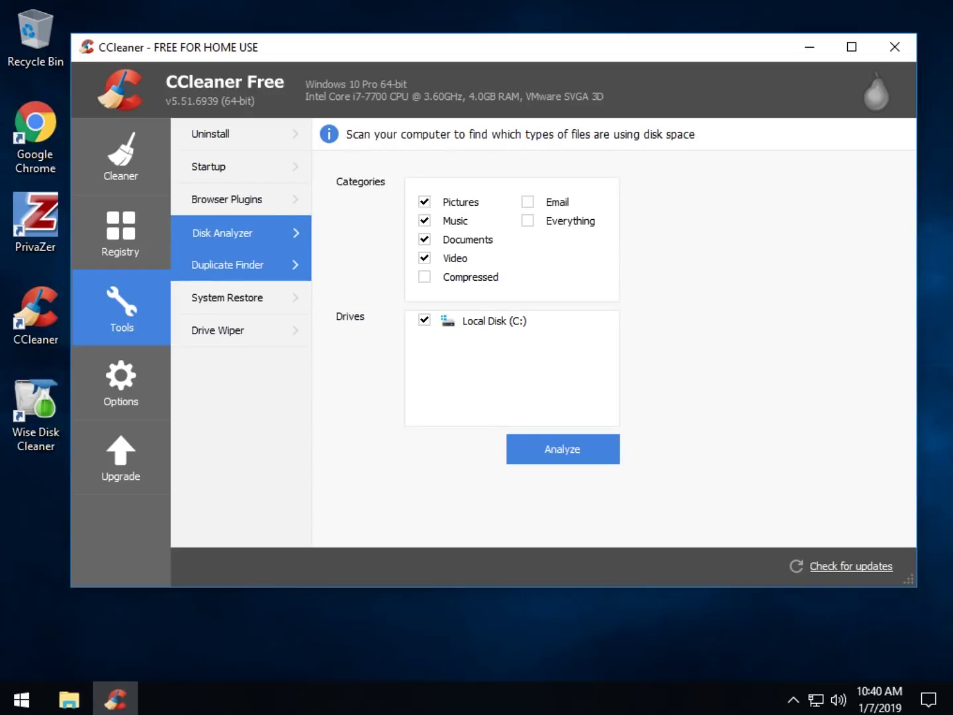
click(228, 265)
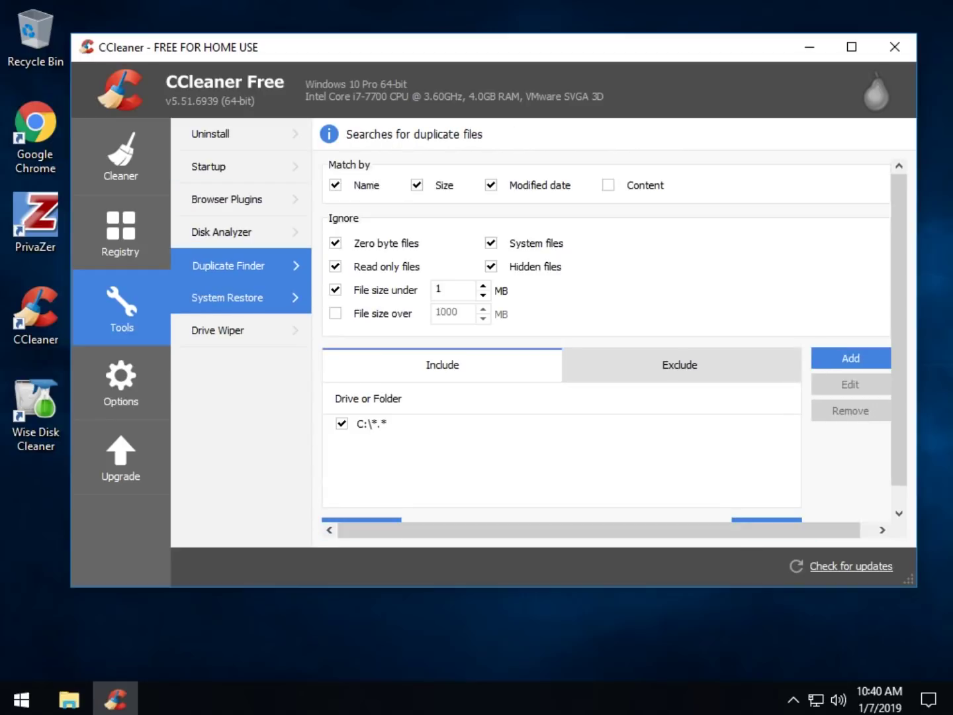
click(228, 297)
click(228, 331)
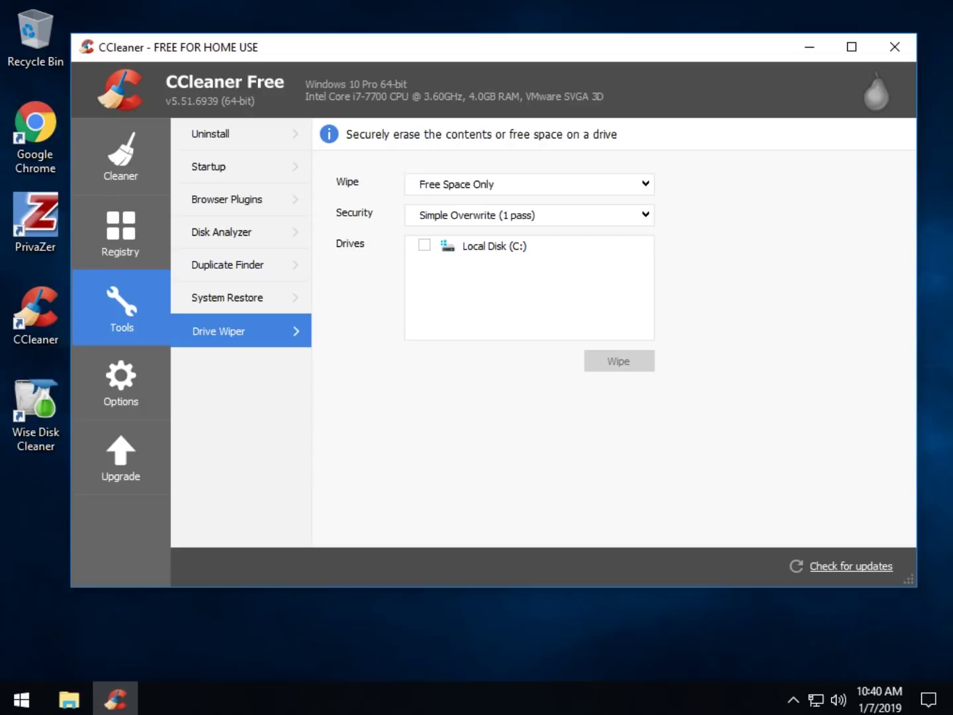
View Options Settings and Cookies, declining to close Edge and dismissing the cookies error
click(122, 383)
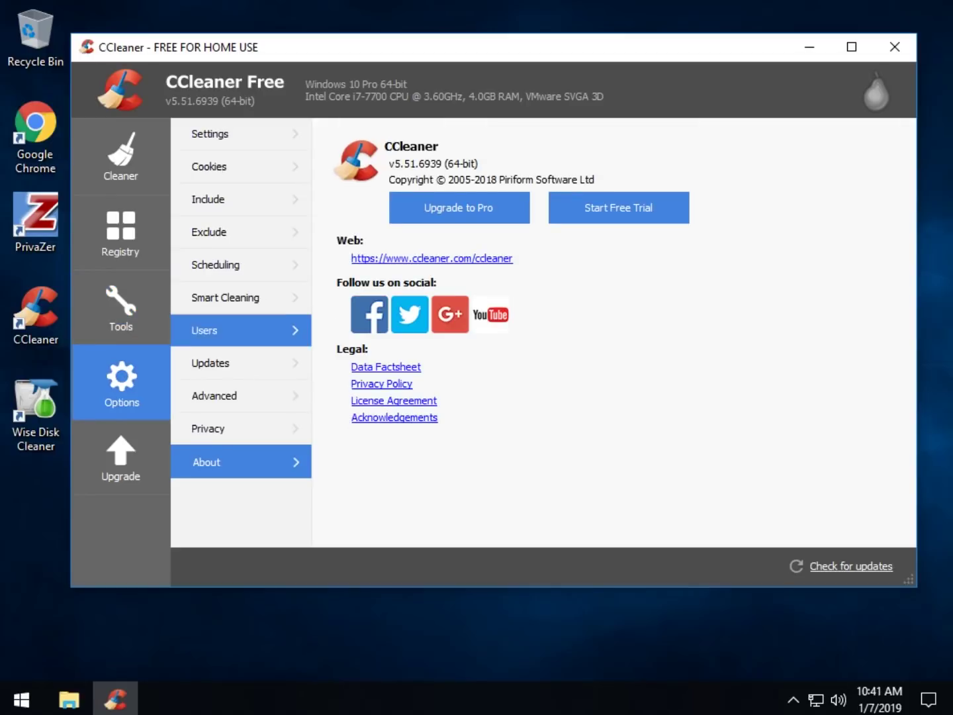
click(241, 135)
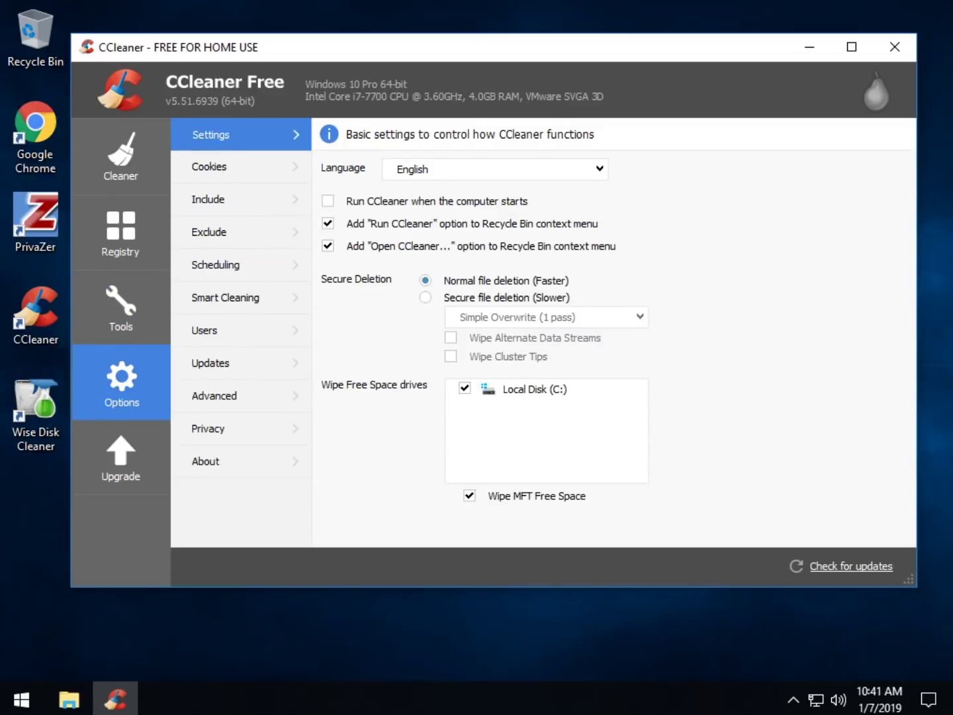
click(240, 167)
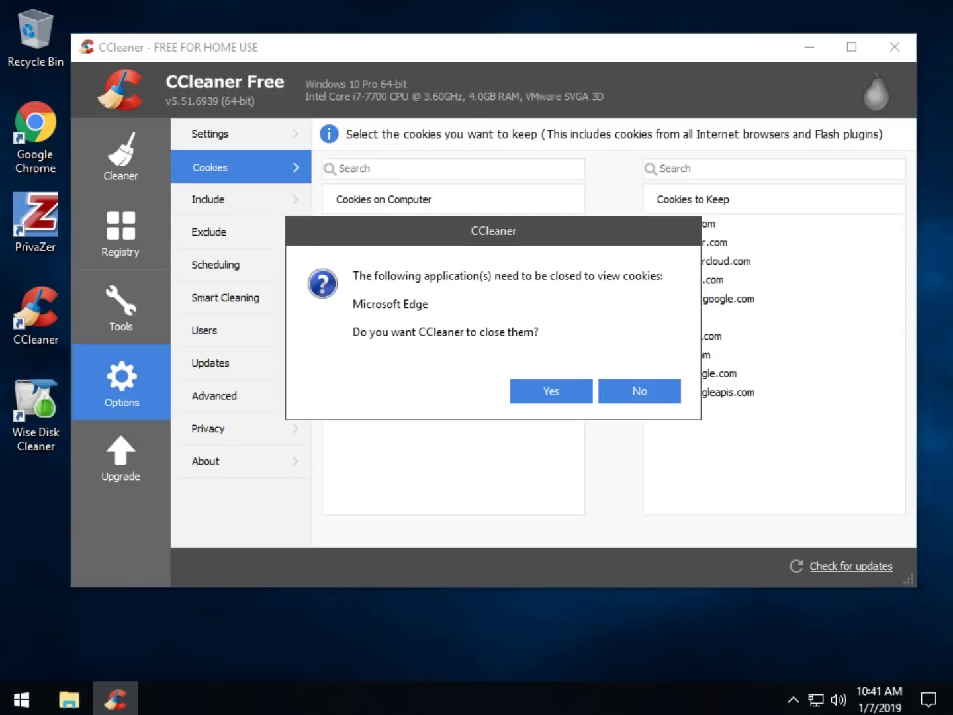
click(639, 390)
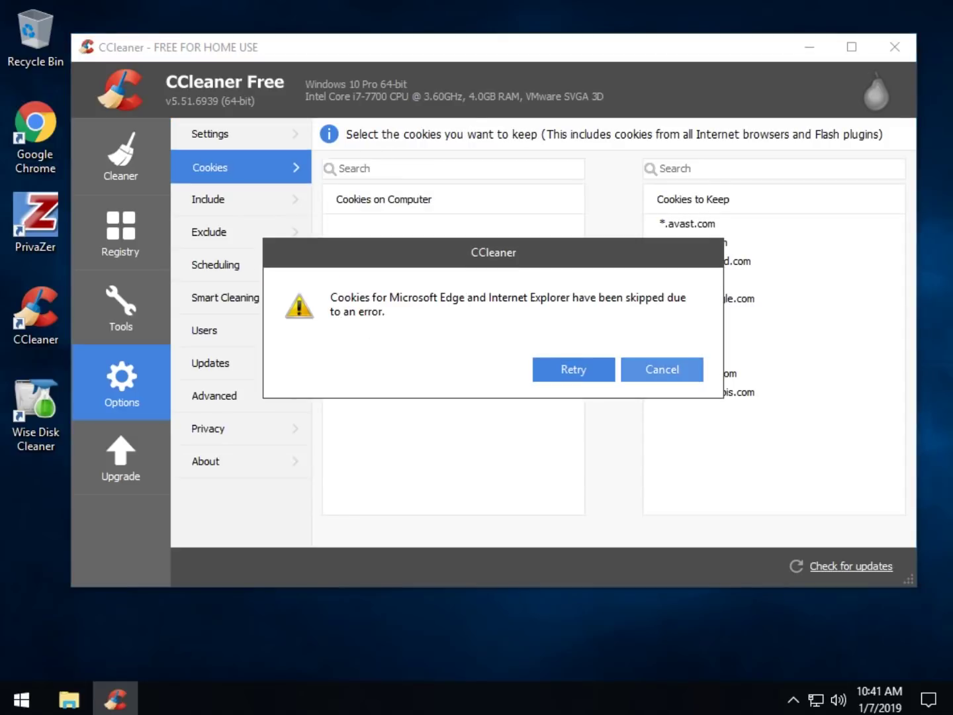
click(662, 369)
Look through Include, Scheduling, Smart Cleaning, Users, Updates, Advanced, Privacy and About pages
click(208, 199)
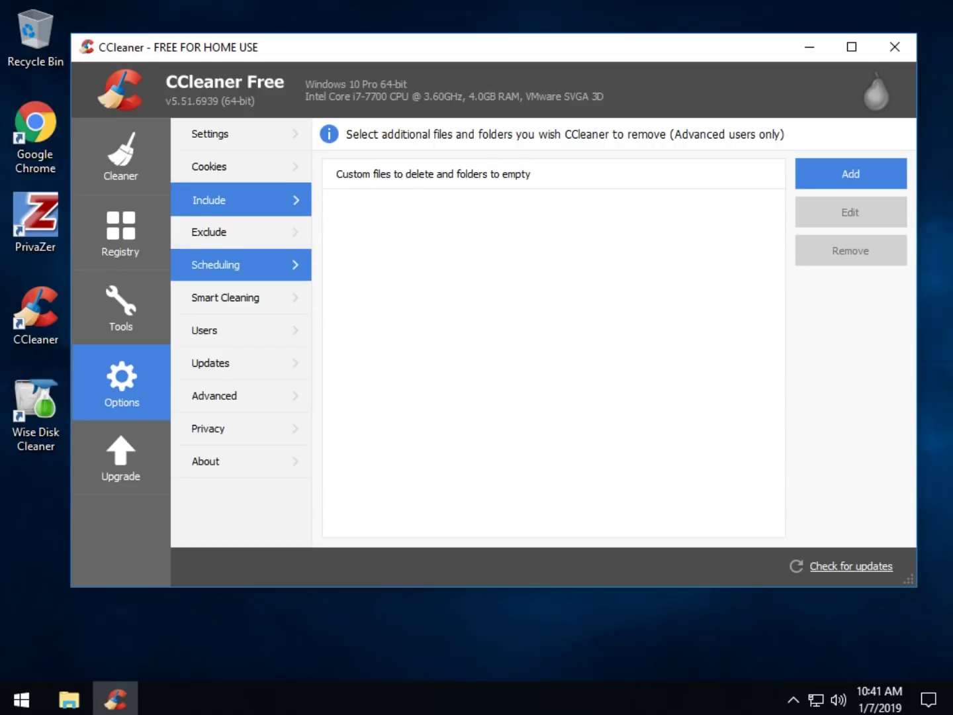
click(217, 265)
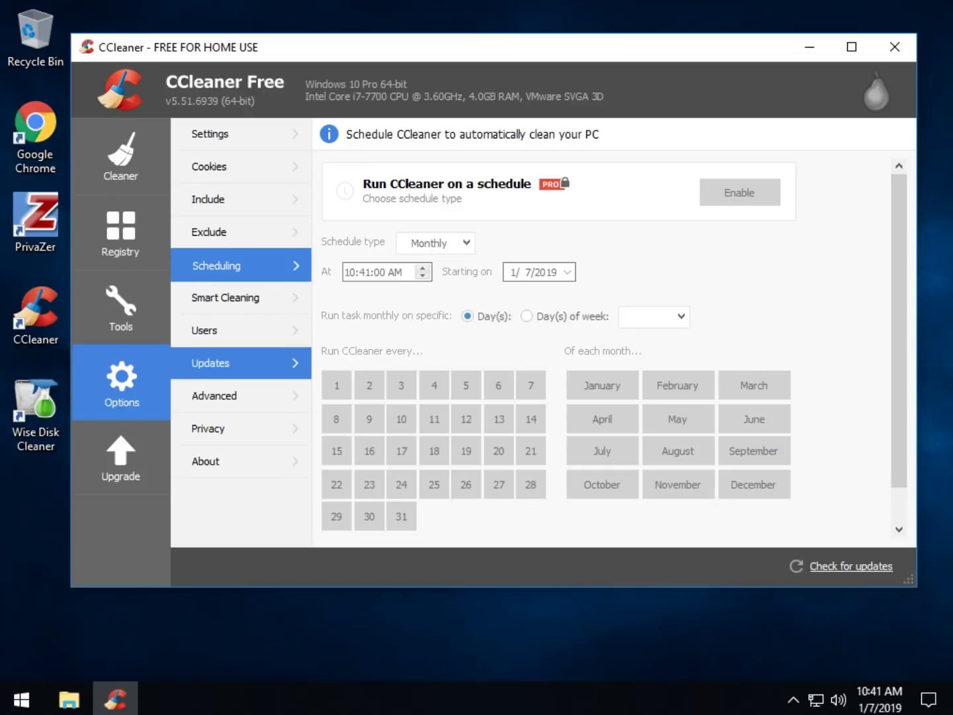
click(225, 298)
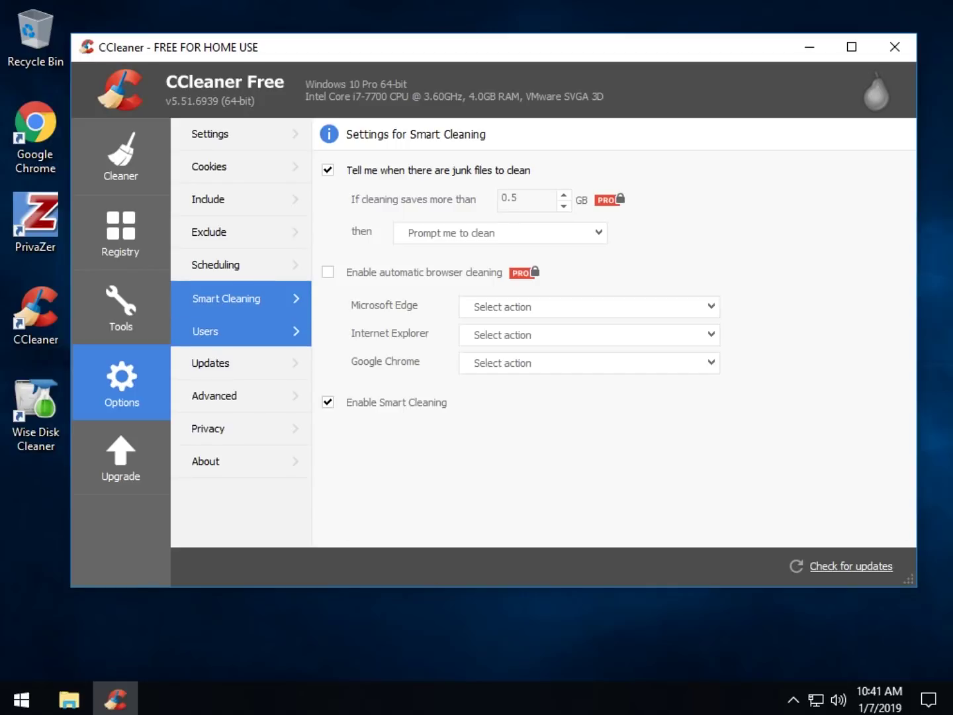
click(226, 330)
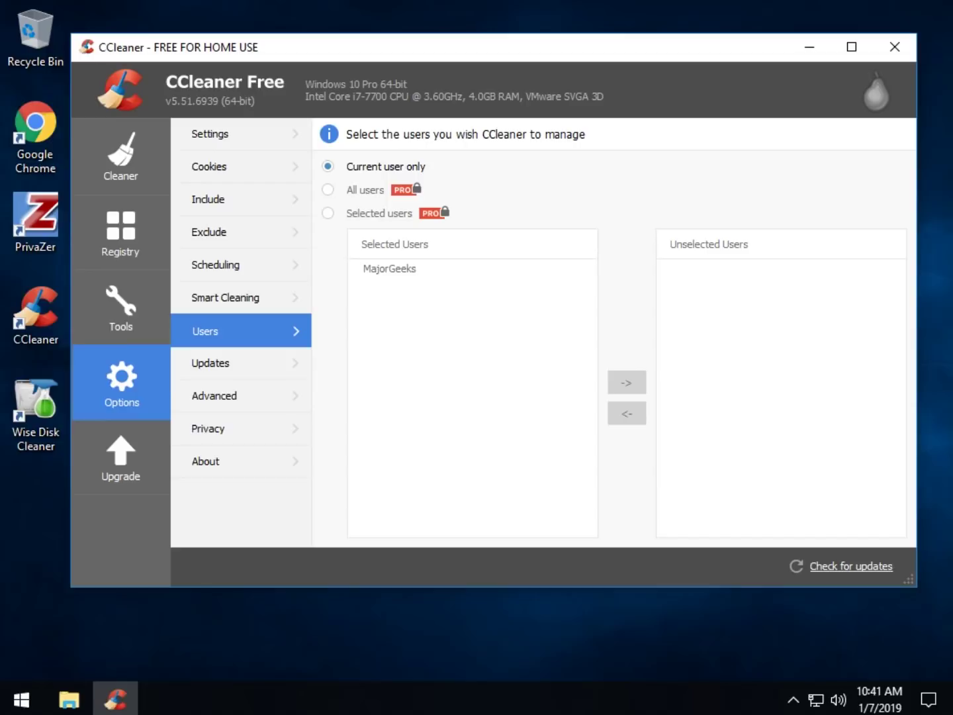
click(226, 364)
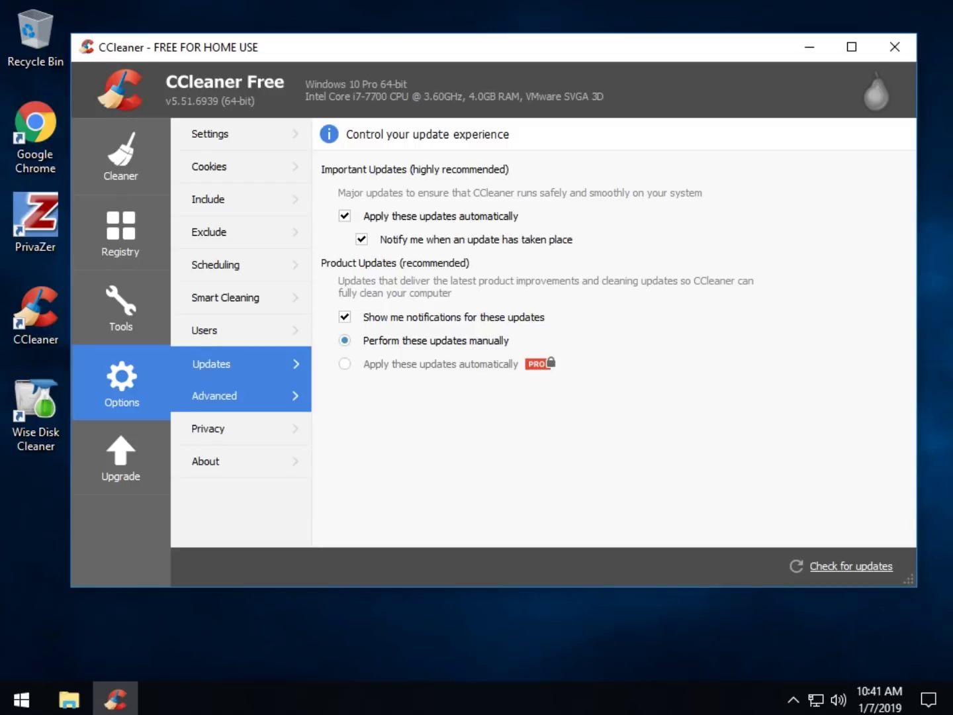
click(240, 395)
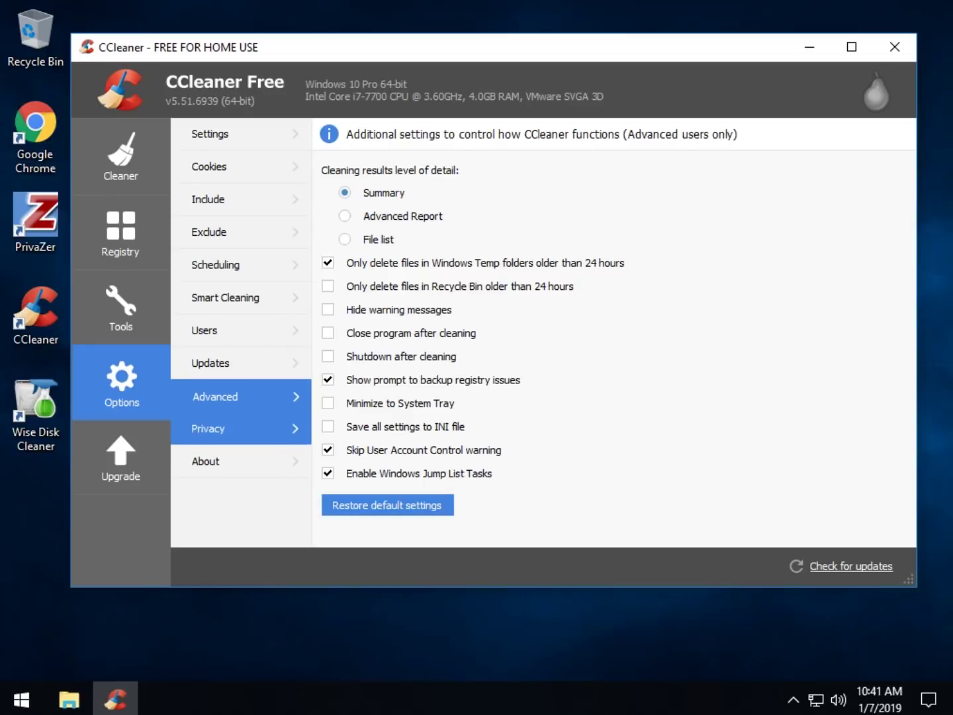
click(209, 428)
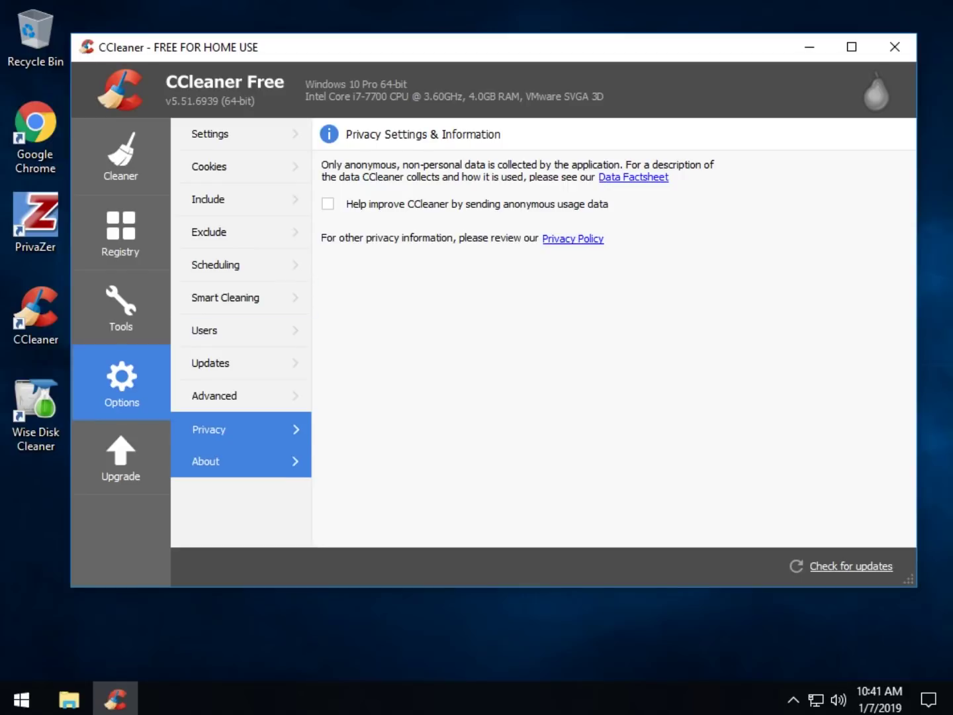
click(206, 461)
Scan the registry for issues, then back out of fixing them, skipping the backup
click(120, 233)
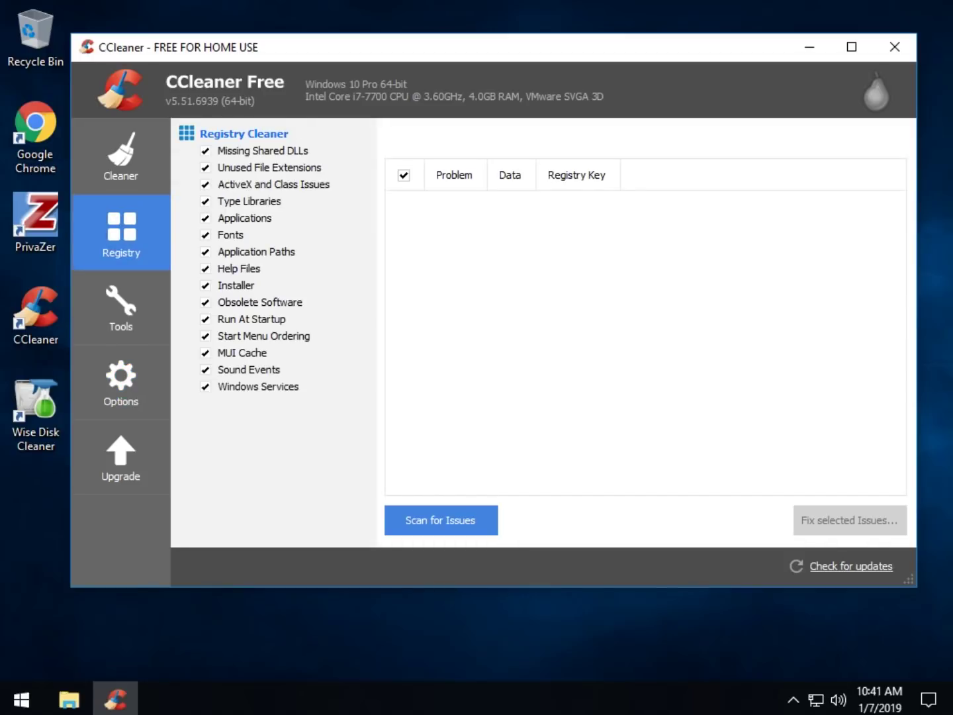
click(441, 520)
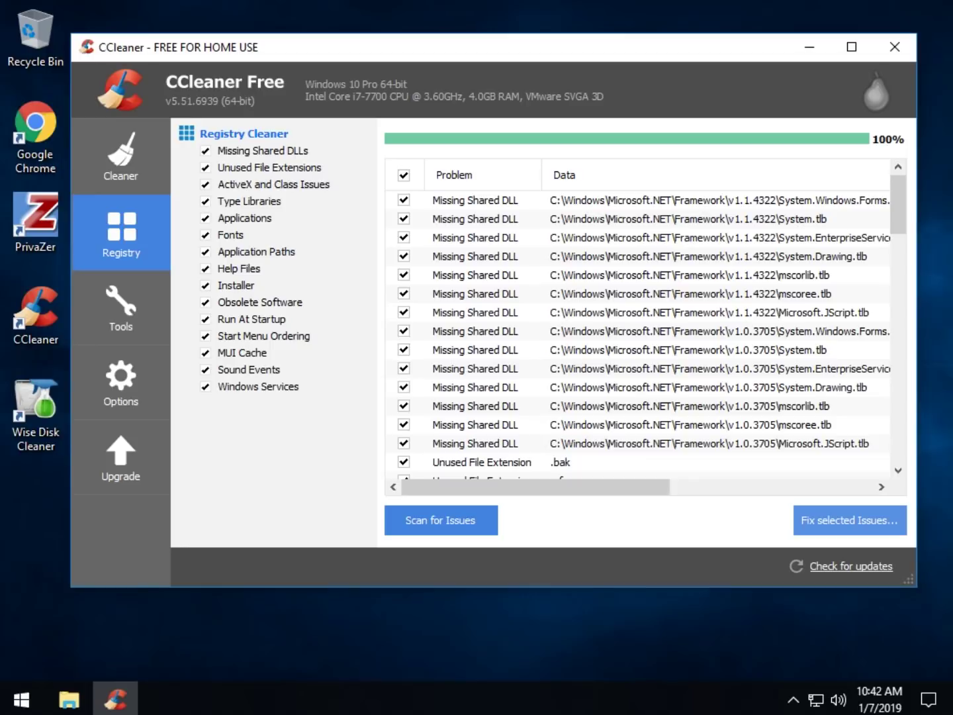
click(849, 520)
click(547, 366)
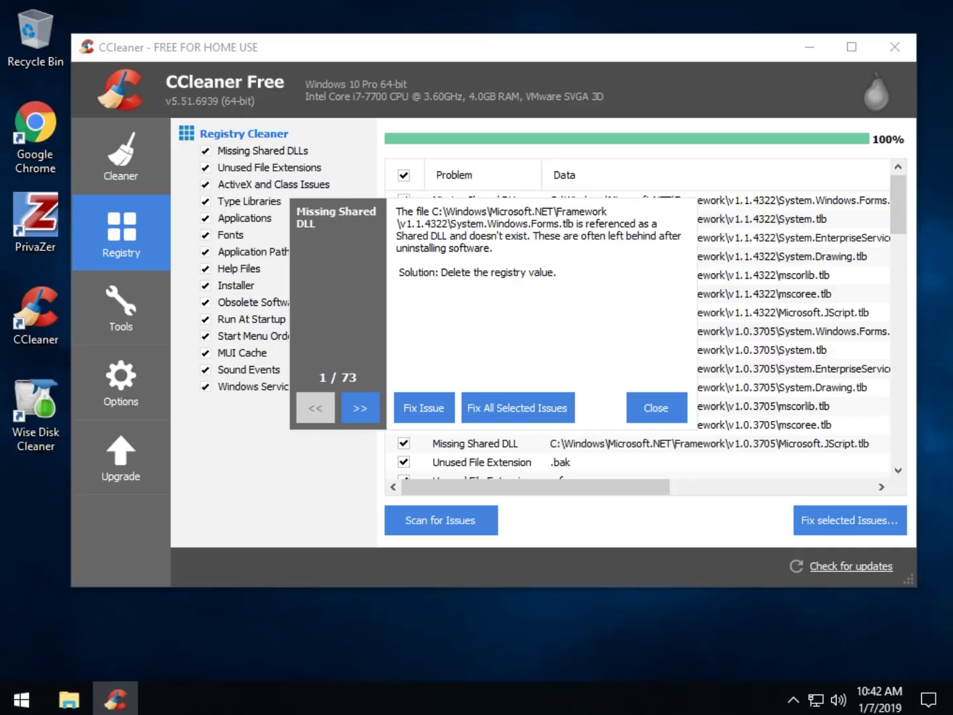
click(655, 408)
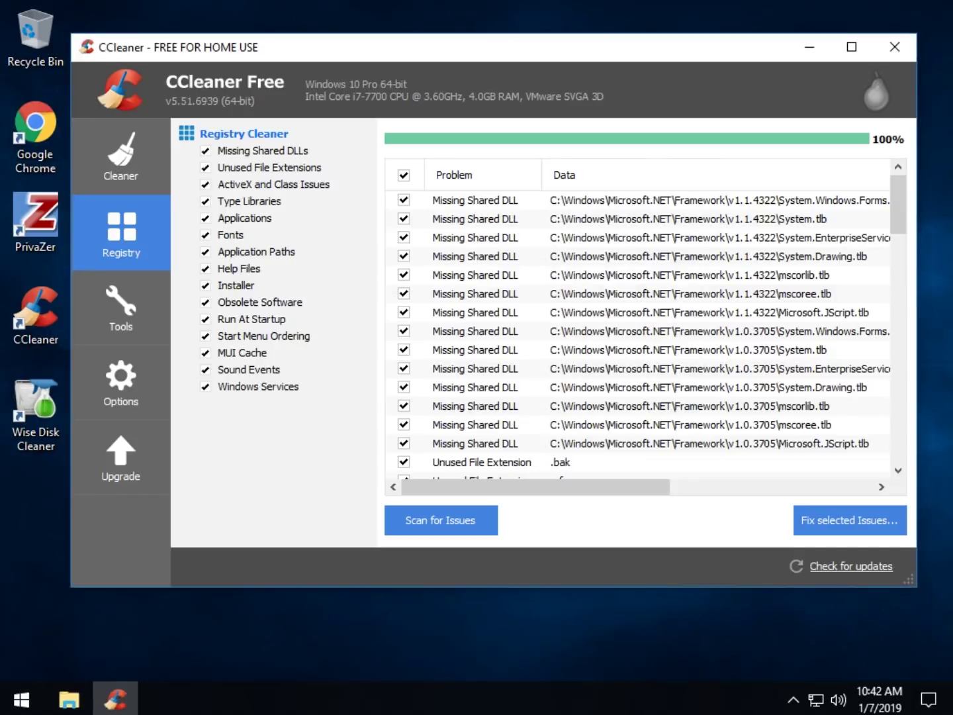
Return to the Cleaner and scroll through the Windows checklist
click(121, 157)
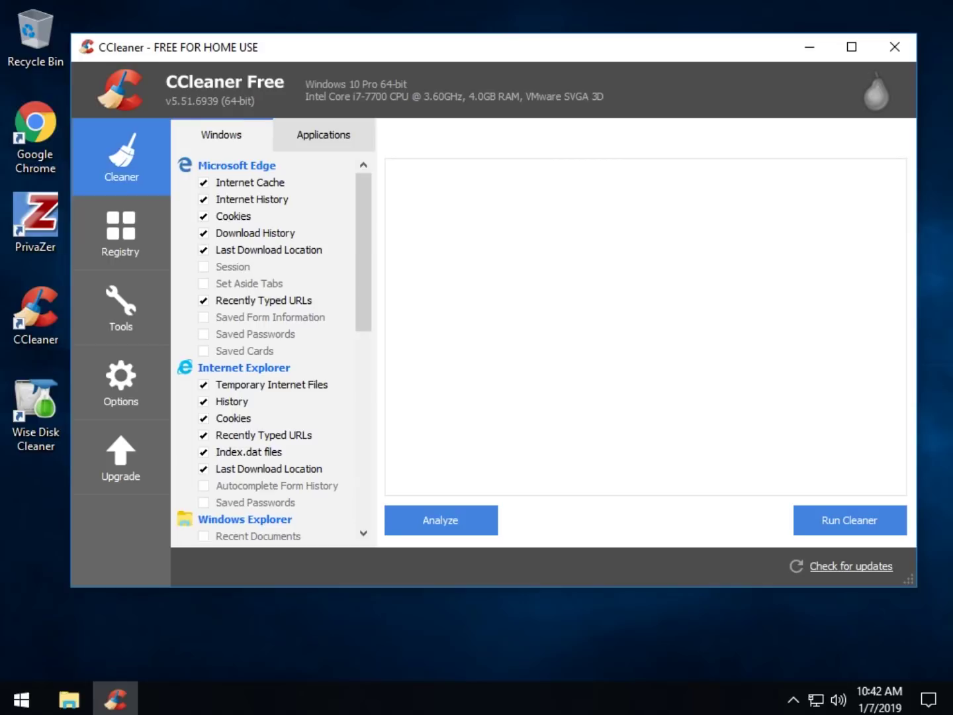
scroll(275, 349, down, 9)
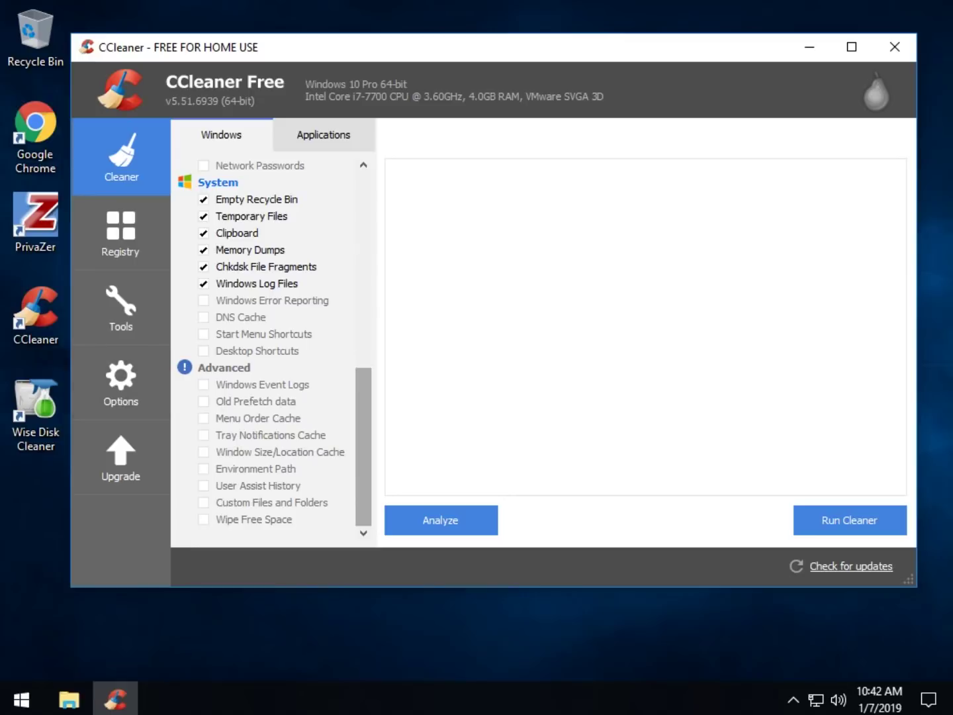
scroll(275, 349, up, 6)
scroll(274, 349, up, 3)
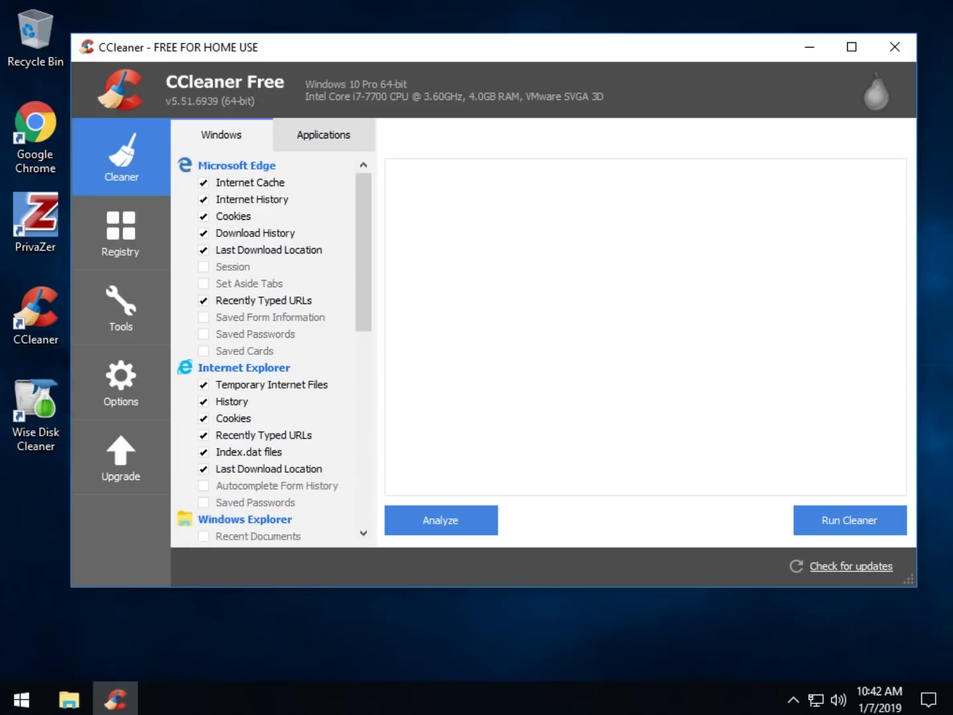
Show the Applications checklist with Google Chrome, Windows Store and Multimedia items
click(323, 135)
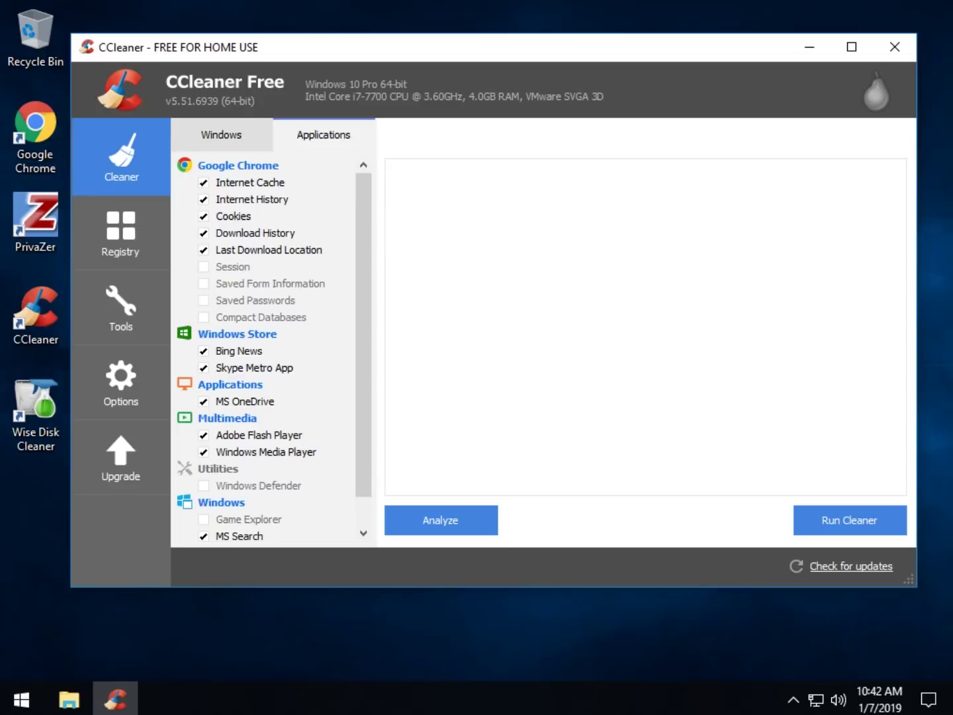
scroll(273, 351, down, 1)
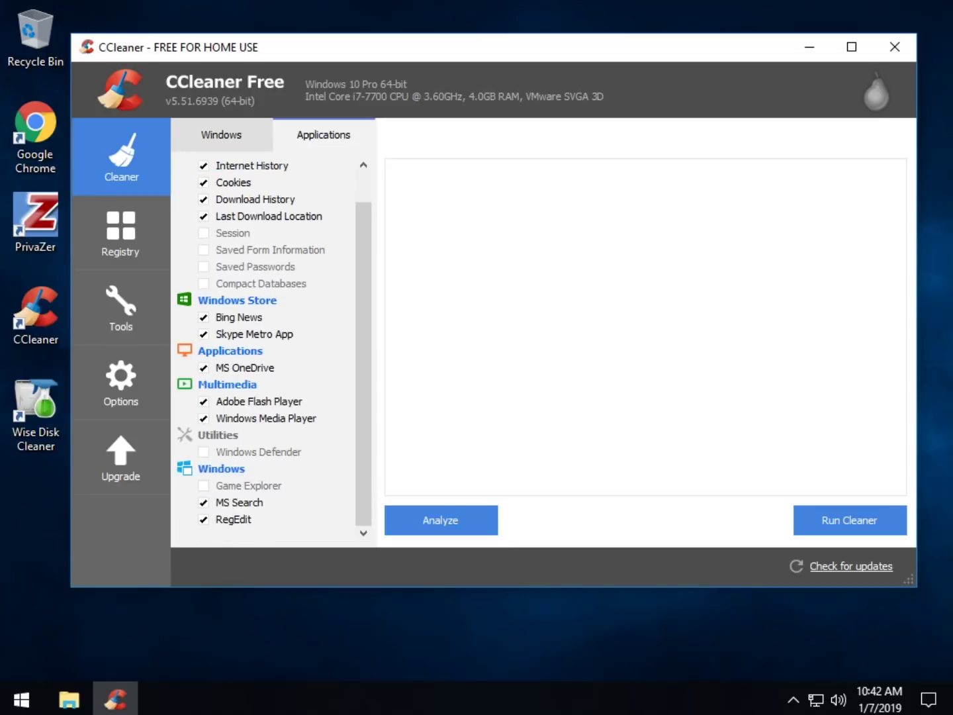
scroll(271, 349, up, 1)
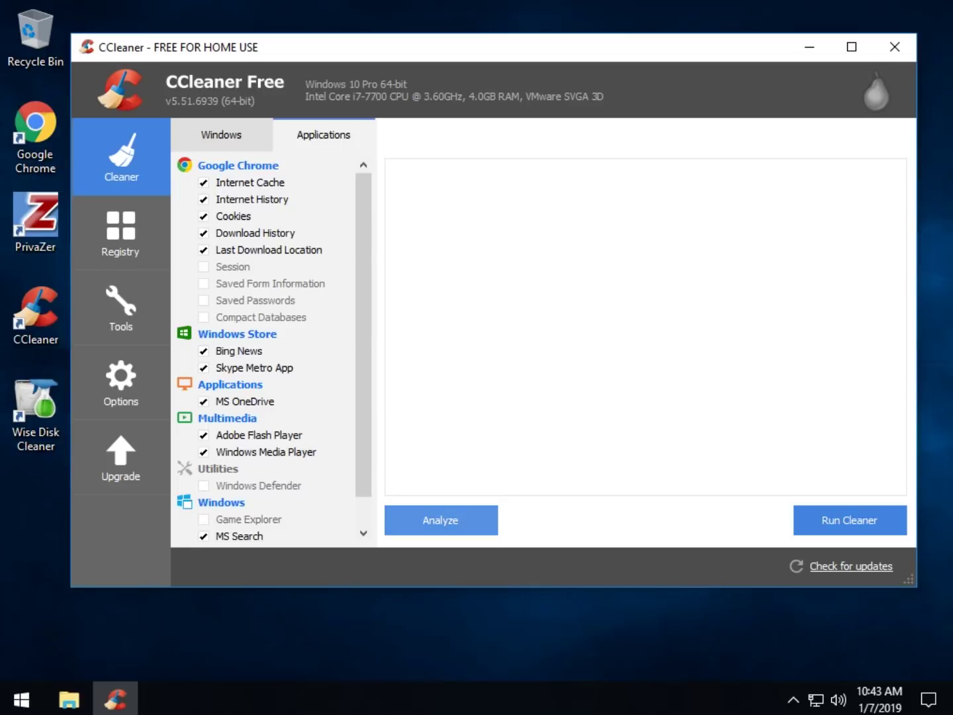
Analyze with Edge left open (324 MB found), glance at Registry and Drive Wiper, then close CCleaner
click(440, 520)
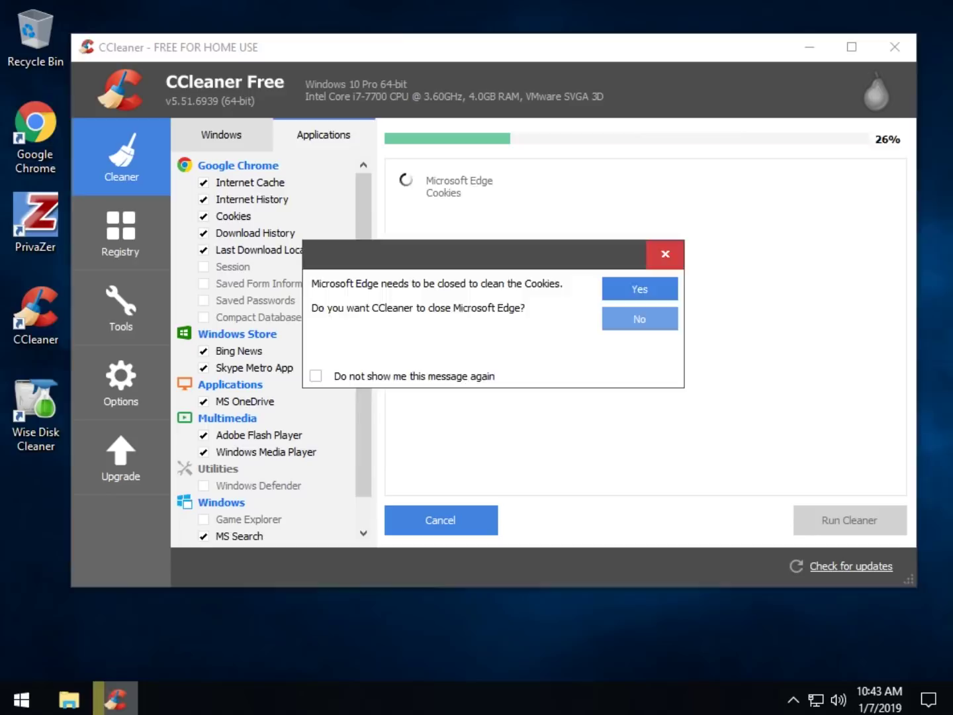
click(639, 319)
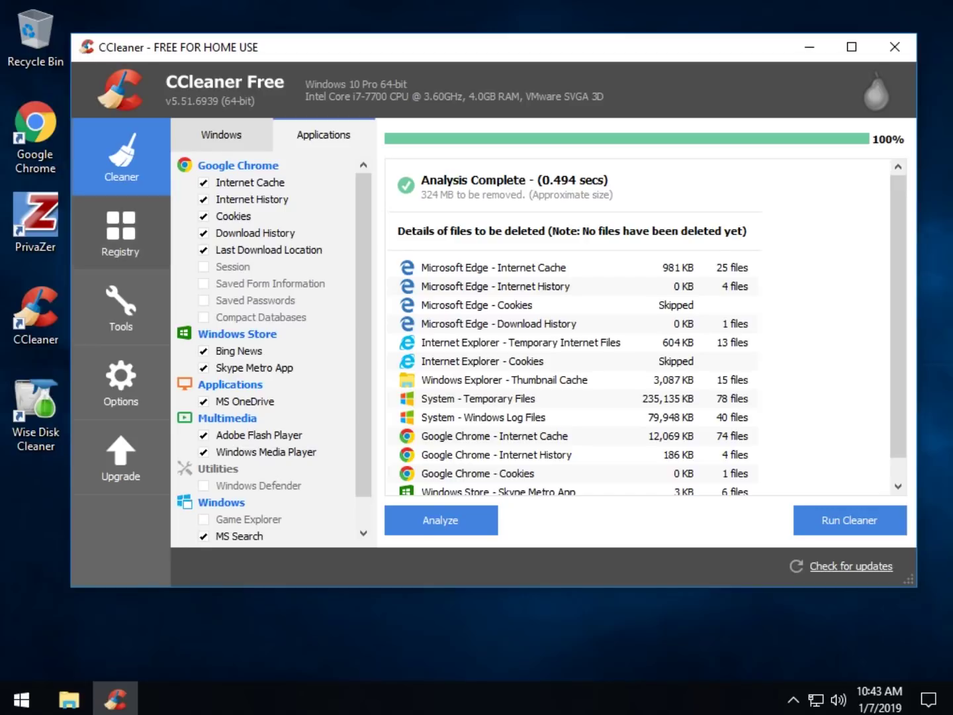
click(121, 233)
click(121, 309)
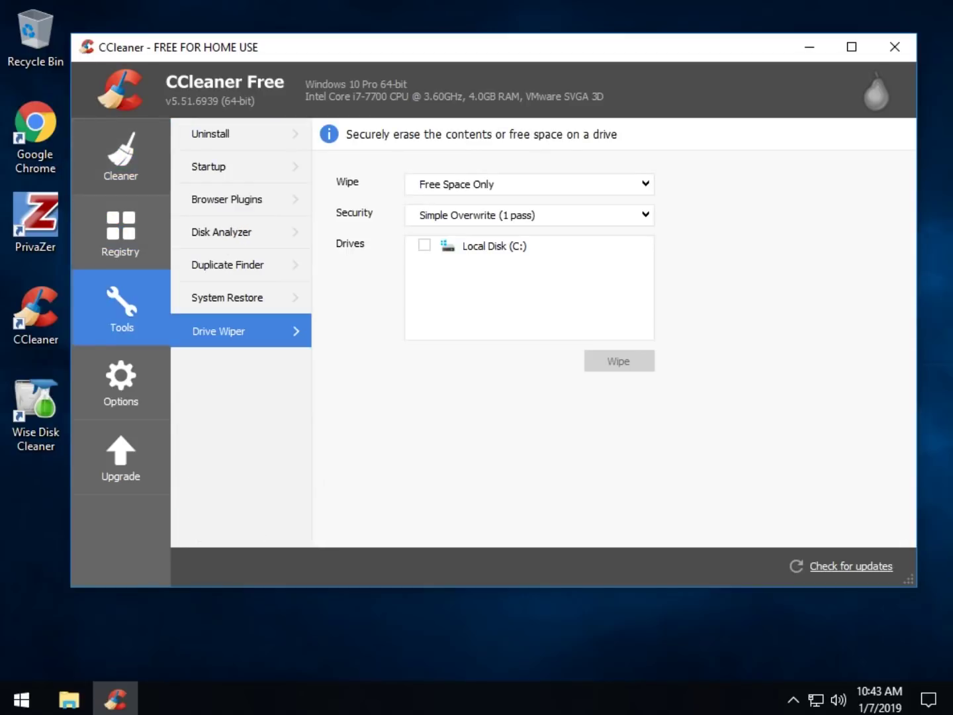
click(120, 155)
click(120, 232)
click(121, 305)
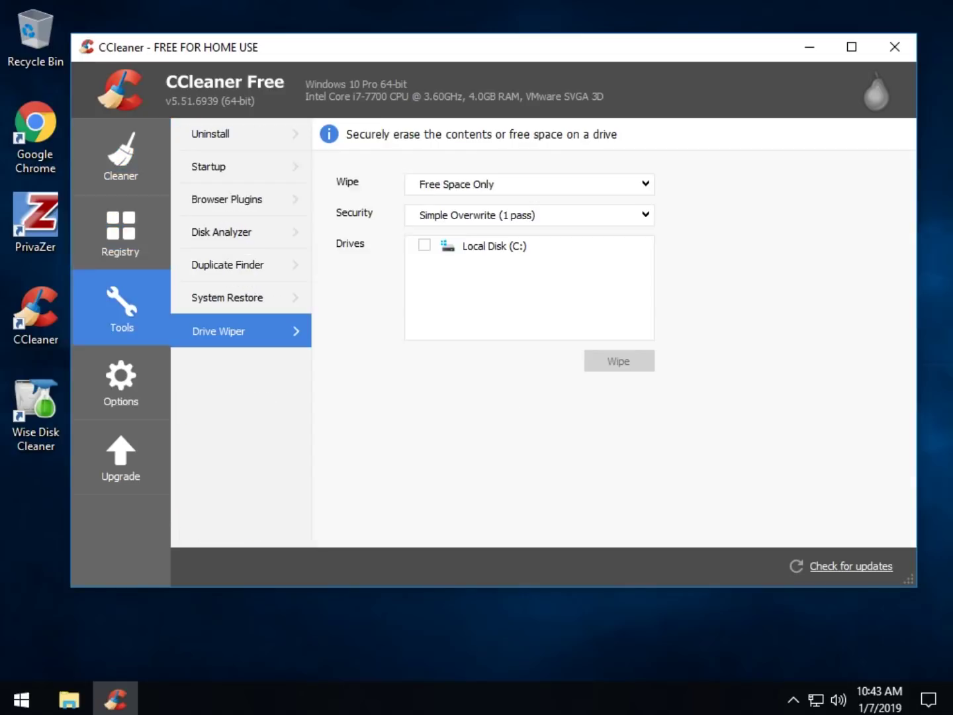
click(120, 155)
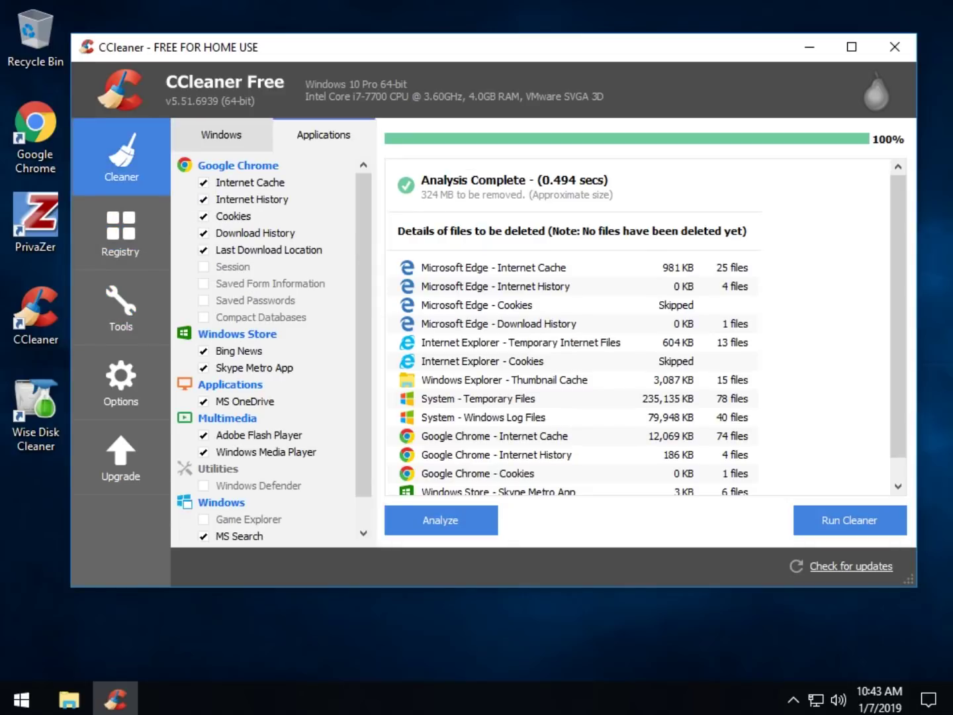
click(894, 47)
Launch Wise Disk Cleaner X and open its Settings on the General page
double_click(36, 412)
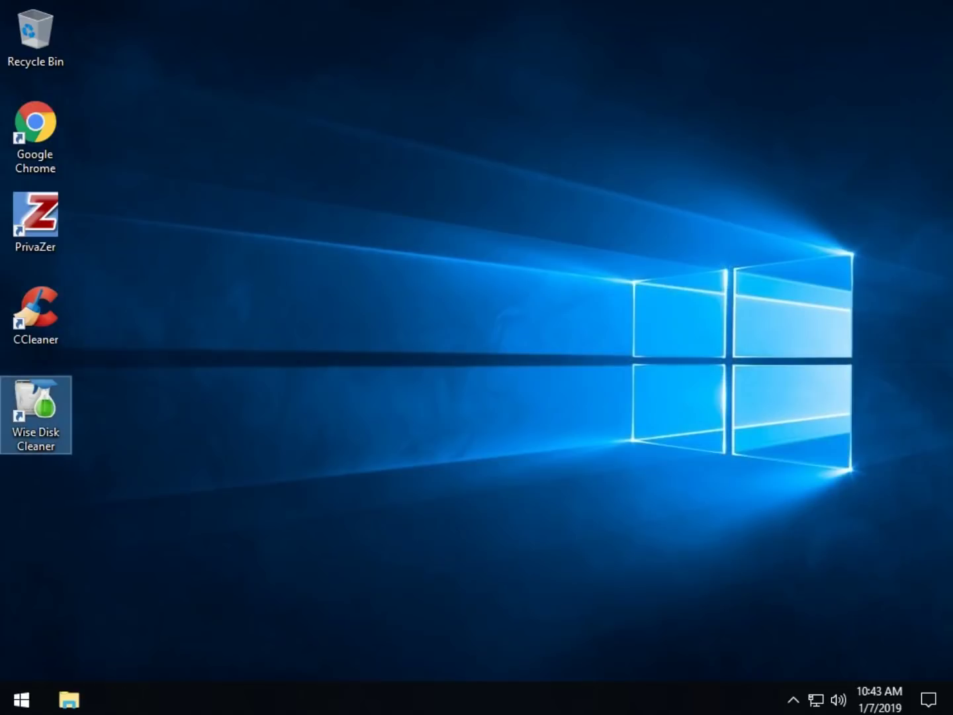
key(Return)
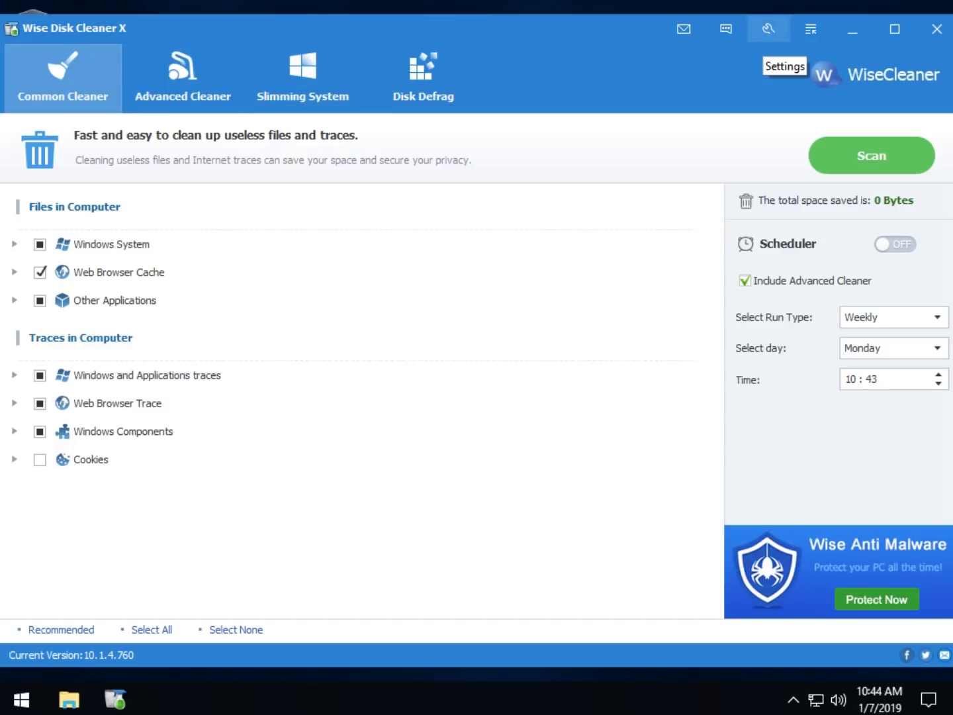
click(767, 29)
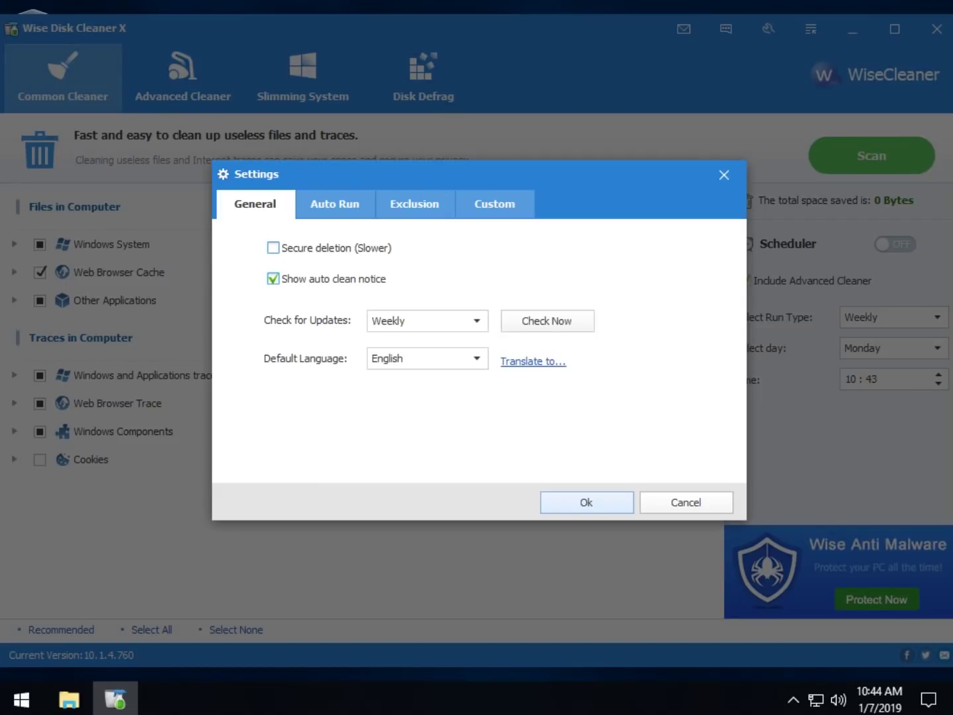
click(273, 248)
click(273, 248)
click(274, 248)
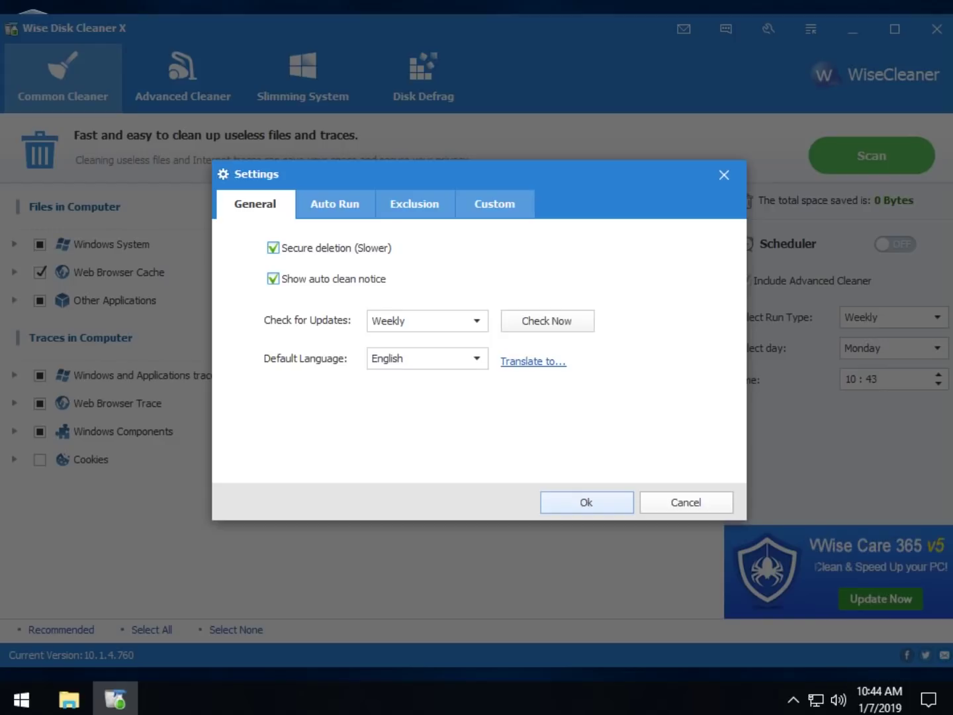
click(273, 247)
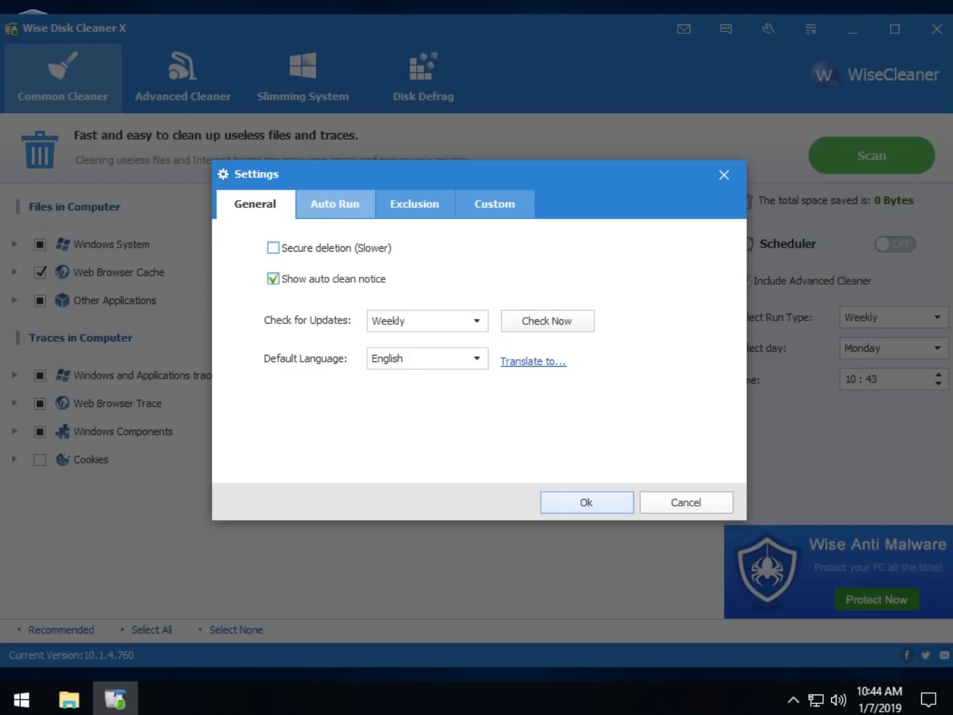
click(335, 203)
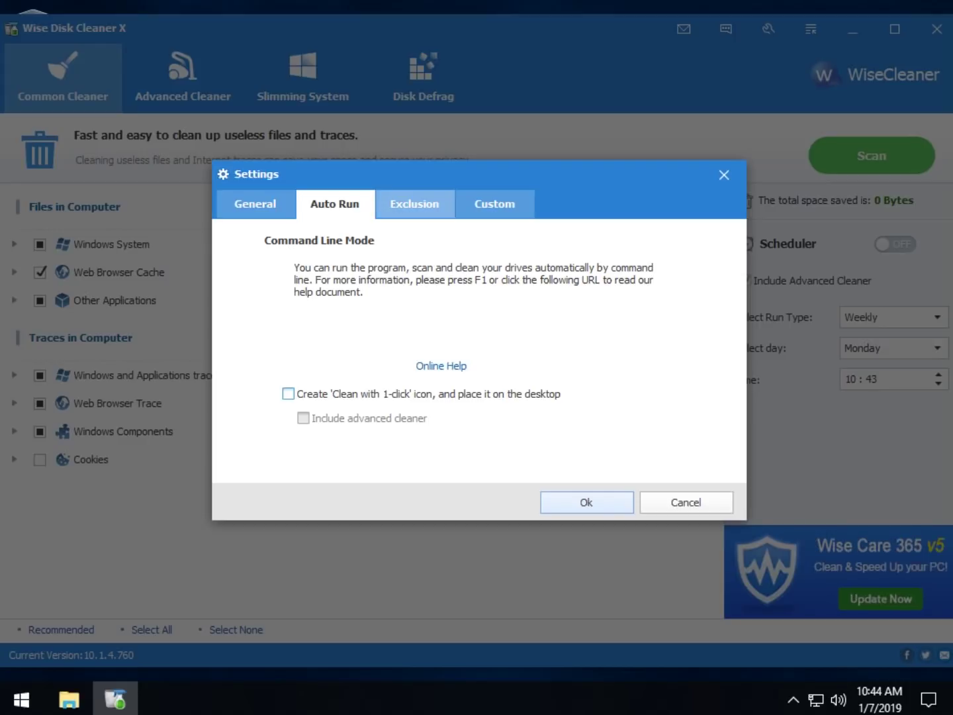
click(414, 203)
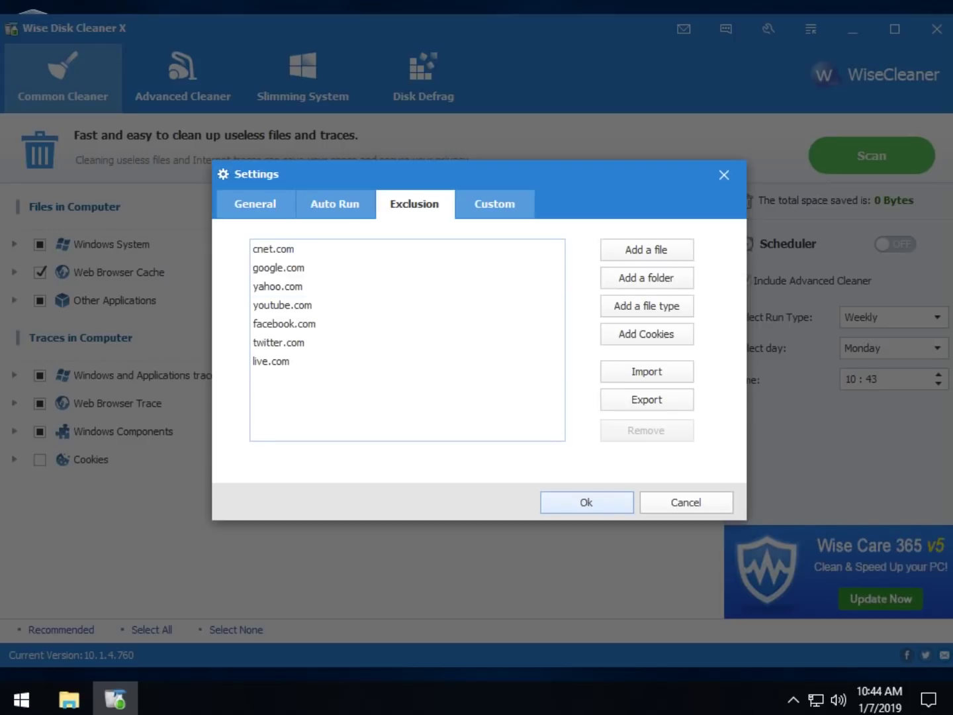
click(371, 249)
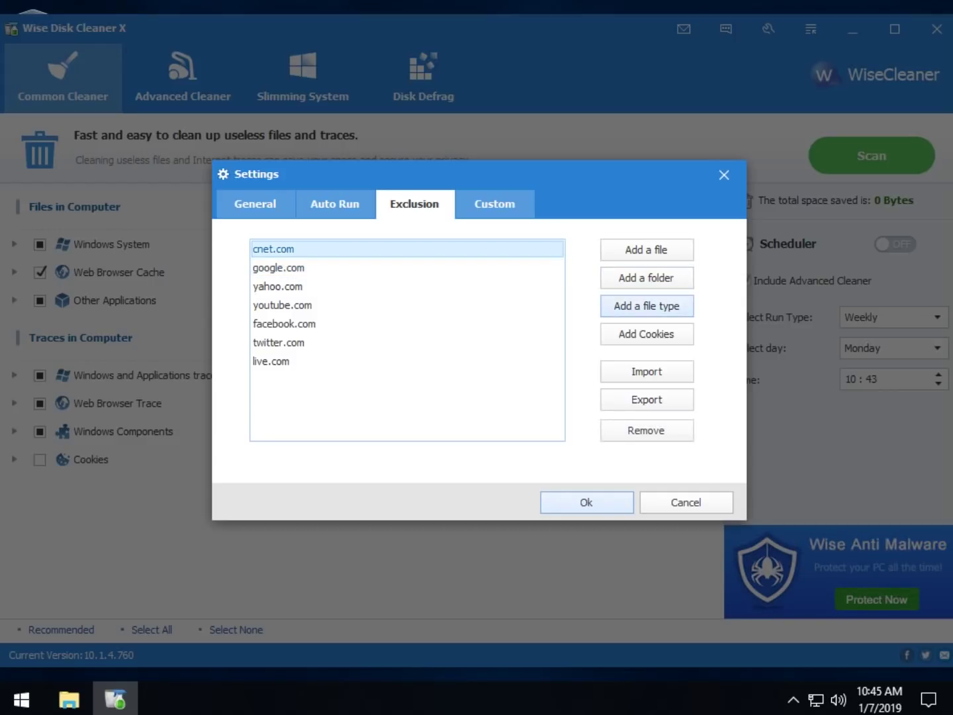
click(647, 333)
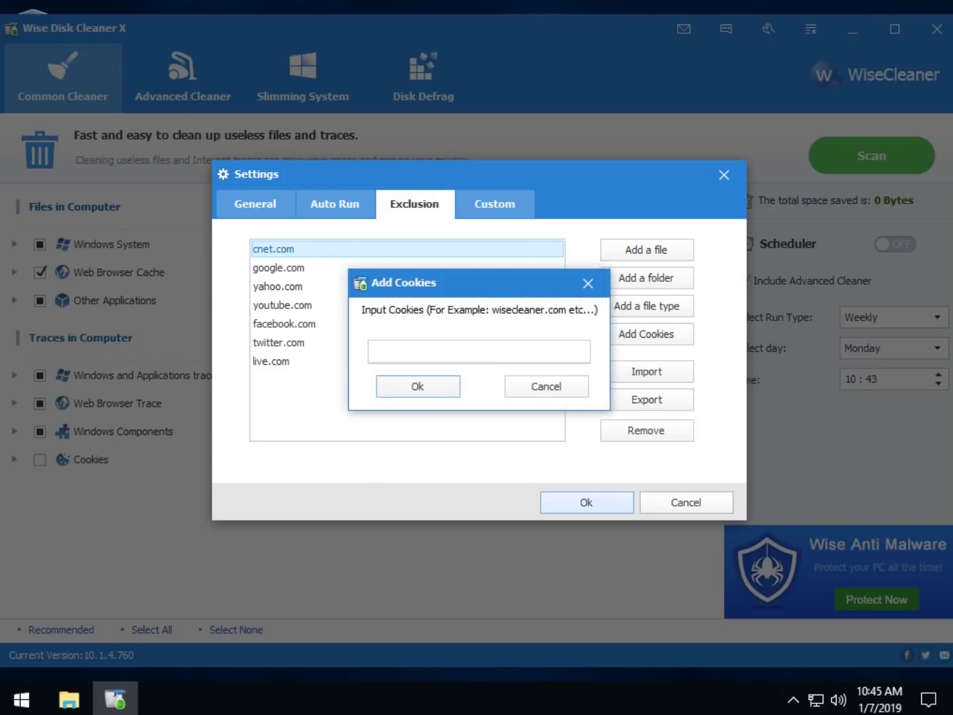
click(546, 386)
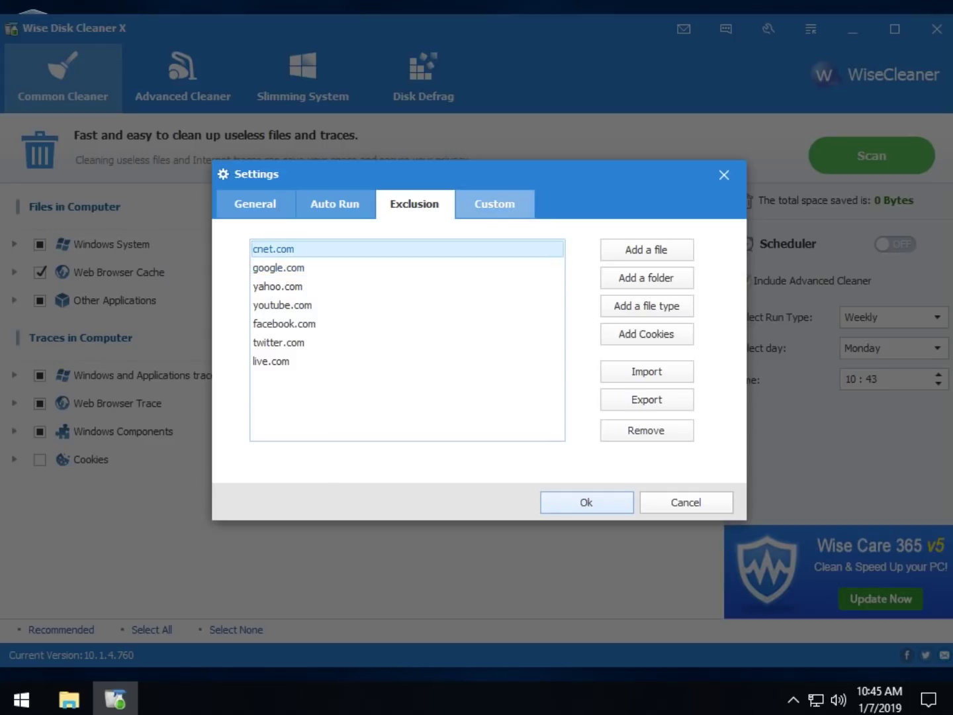
click(494, 203)
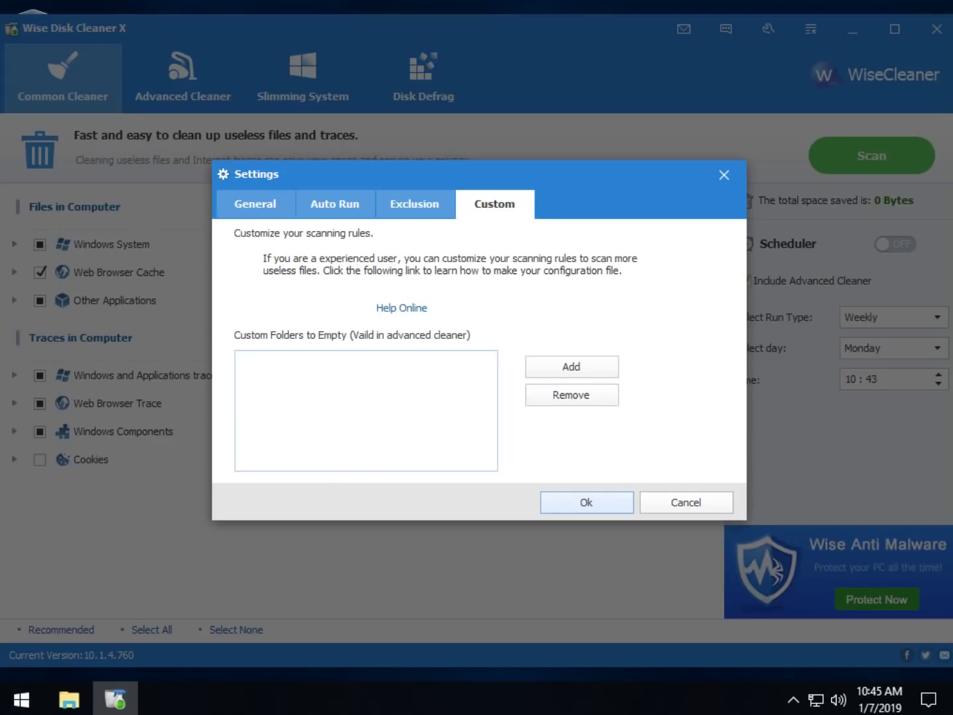
click(686, 501)
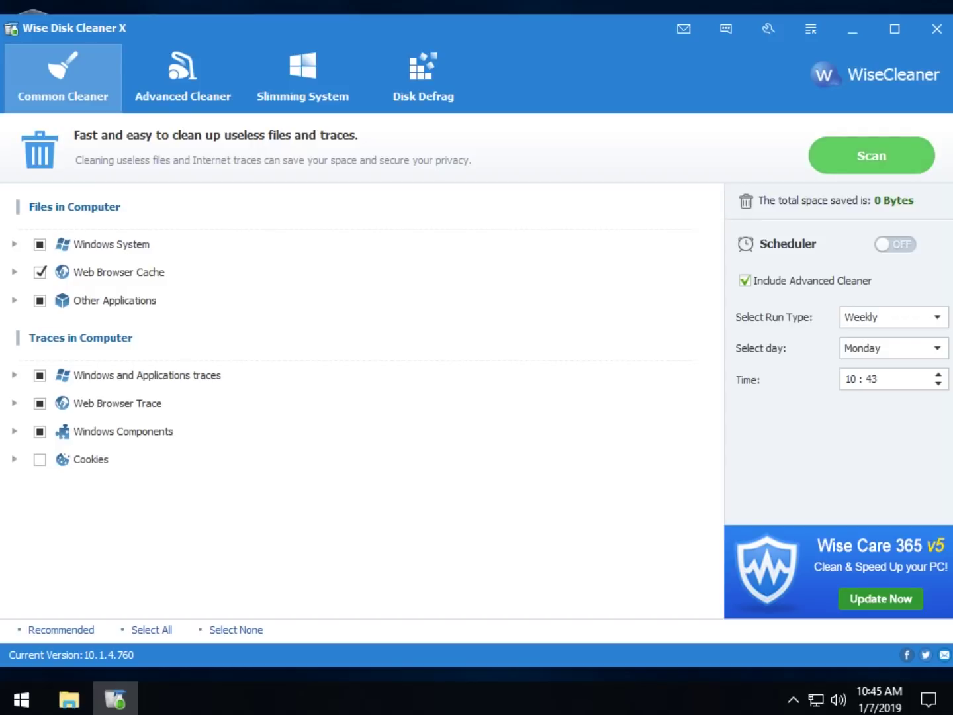
Run the scan without closing MSEdge (2474 files, 1.1 GB, 20 traces), then go to Advanced Cleaner
click(872, 156)
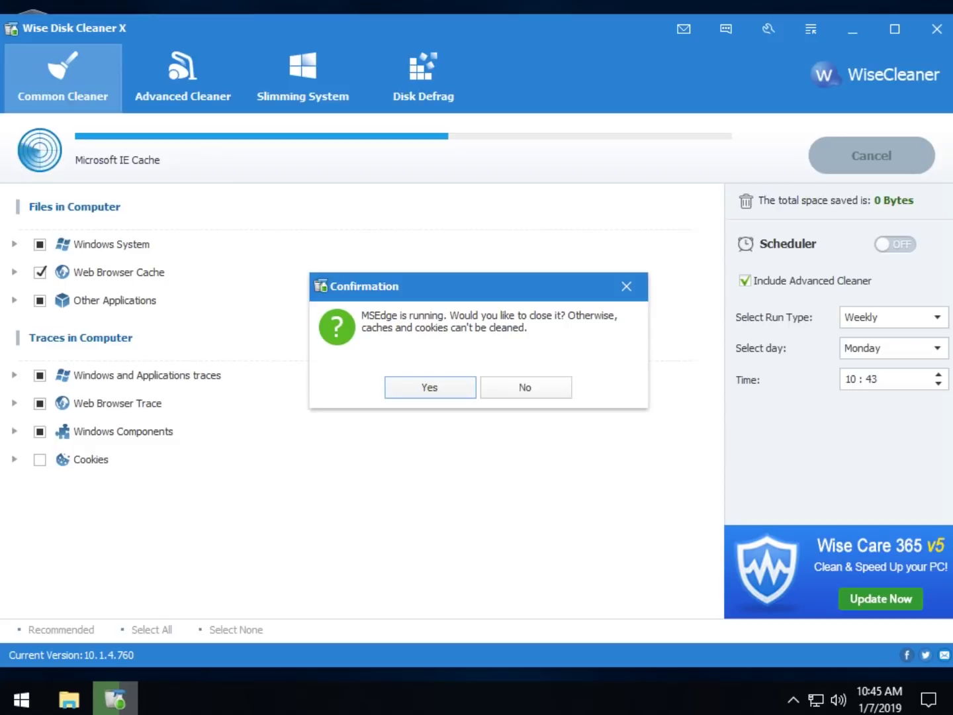
click(525, 388)
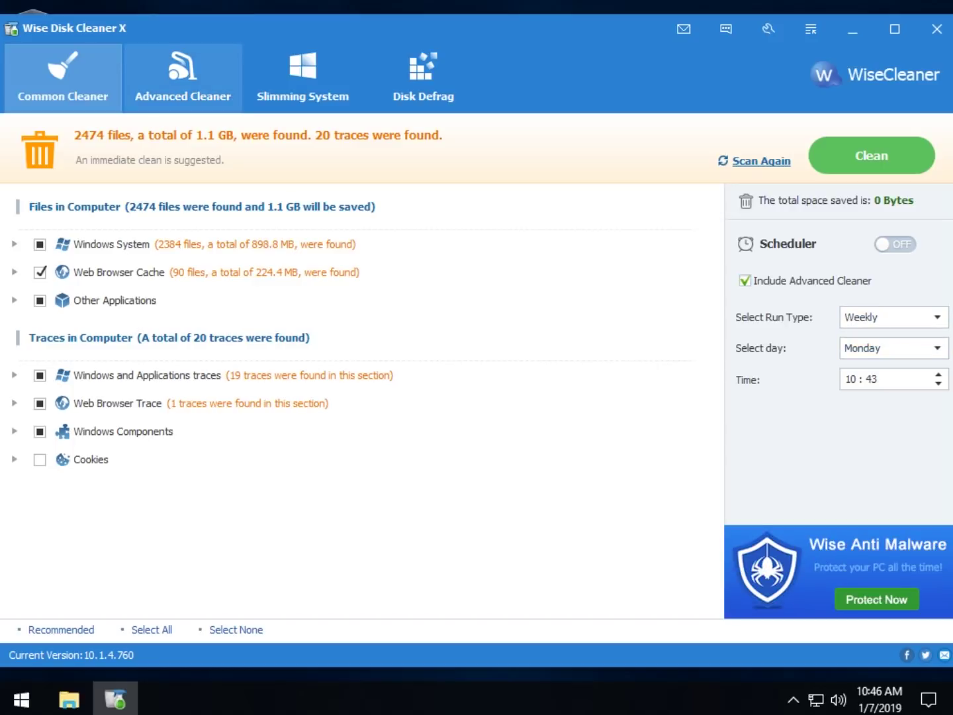
click(183, 76)
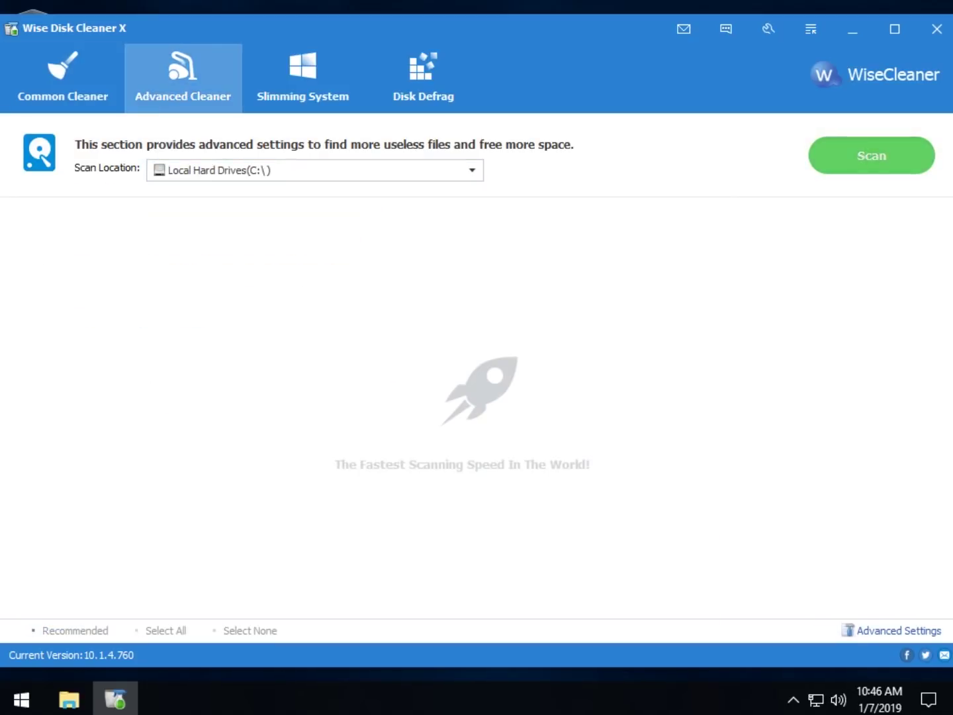
Scan Local Hard Drives (C:\) and scroll through the 58 files (223.4 MB) found
click(871, 155)
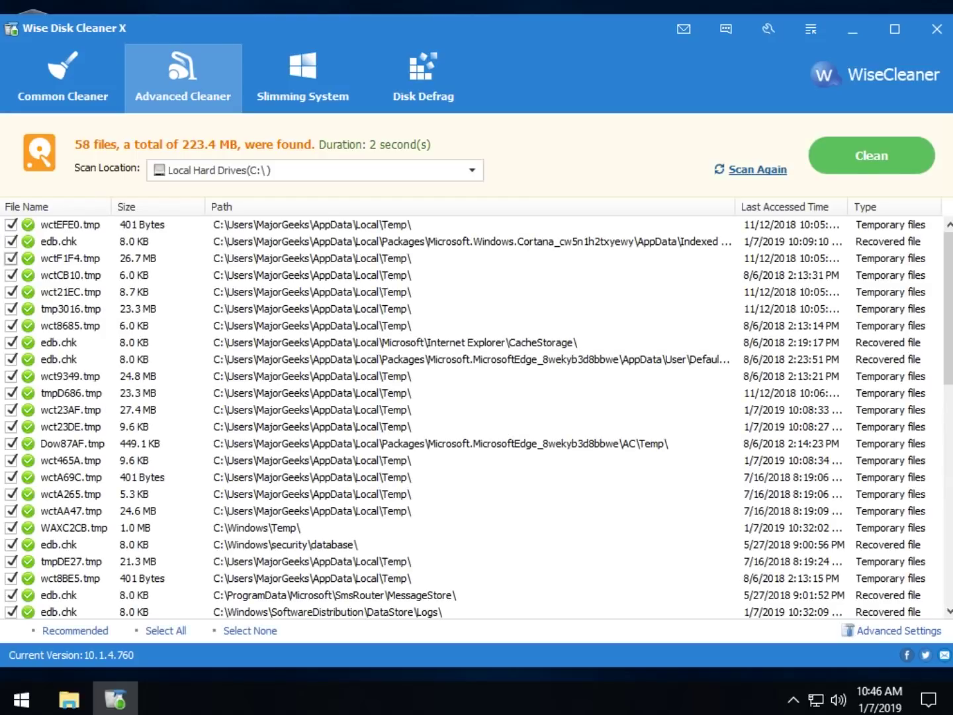
scroll(11, 410, down, 11)
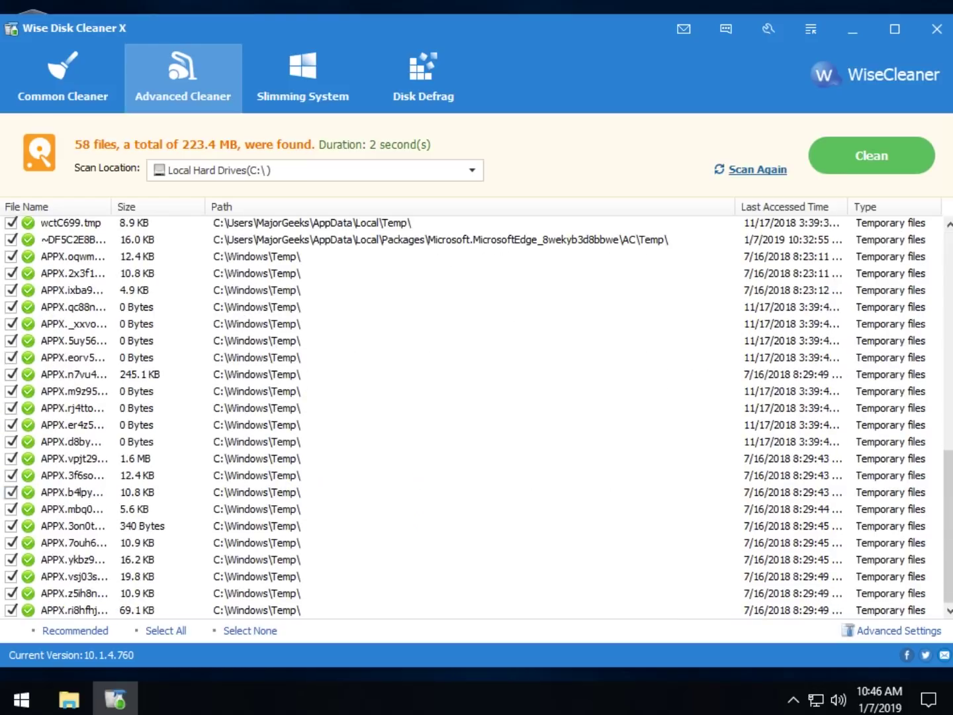
scroll(11, 492, up, 8)
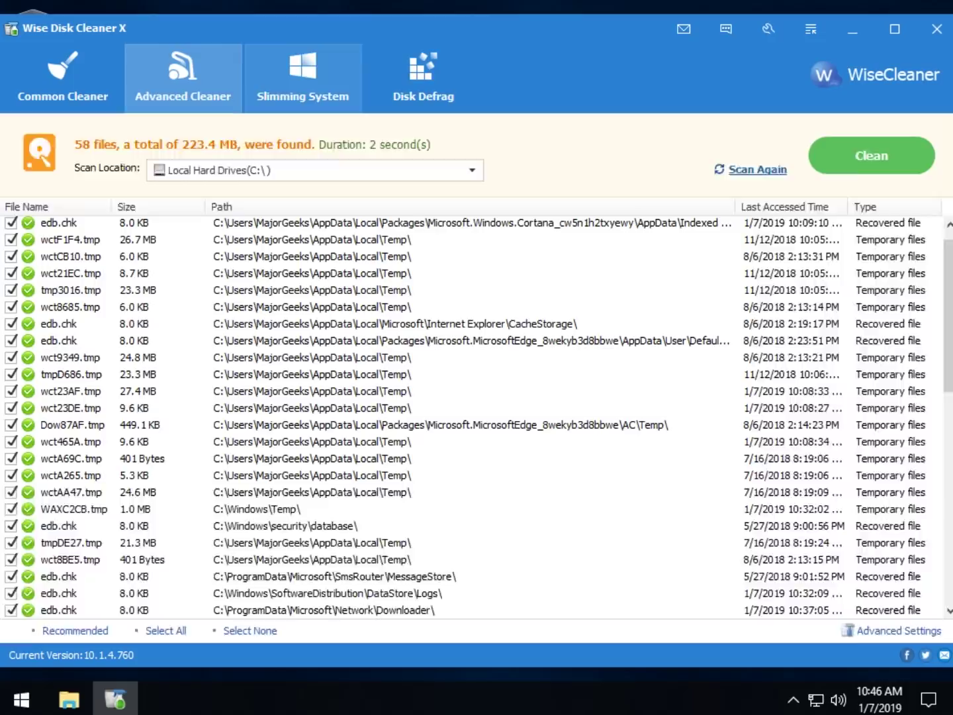
On Slimming System, tick Help Files and Wallpaper files for removal
click(302, 78)
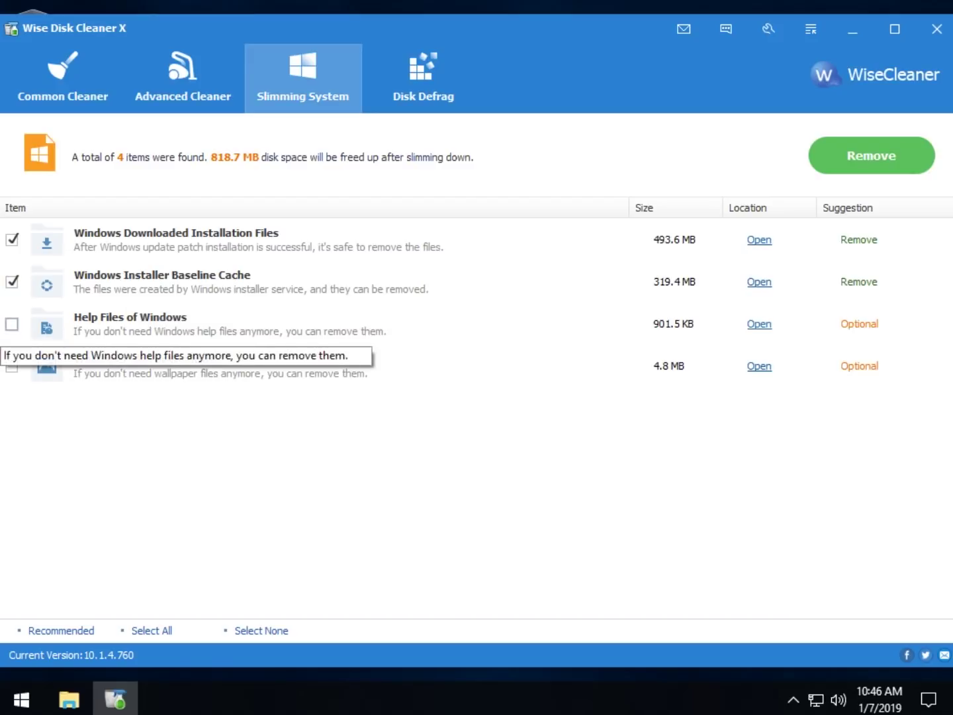
click(12, 324)
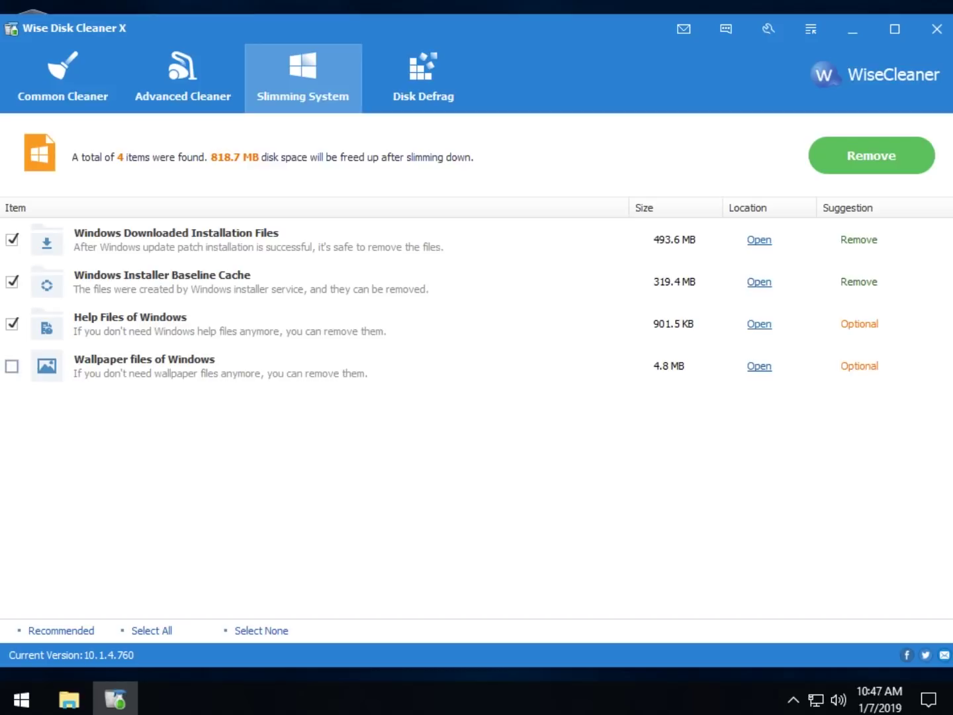
click(12, 366)
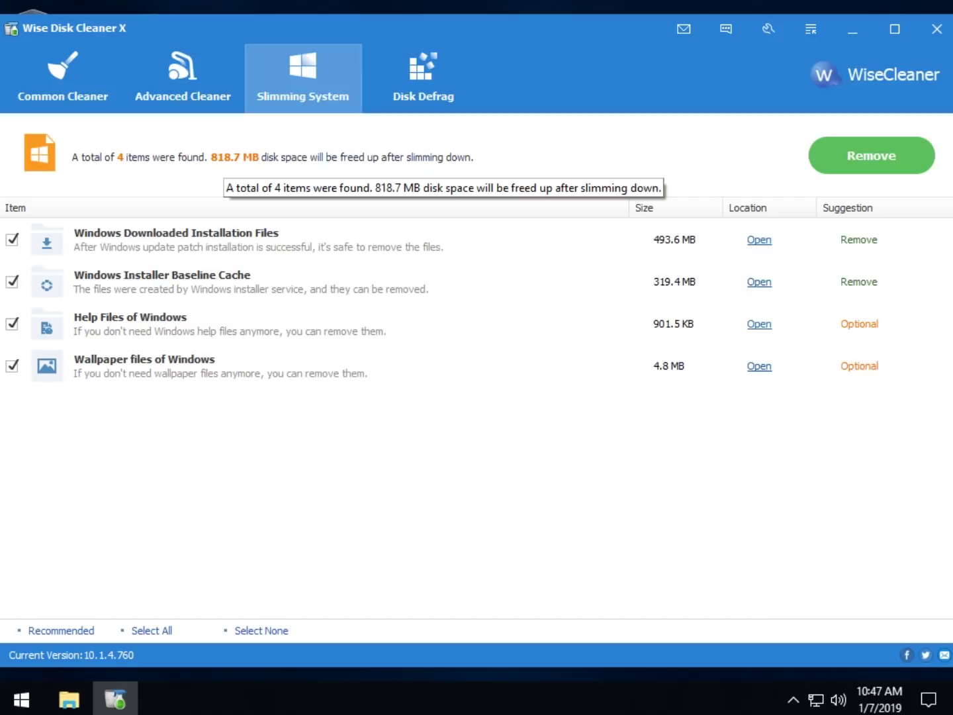
Flip between the Advanced Cleaner, Slimming System and Common Cleaner tabs, ending on Common Cleaner
click(183, 78)
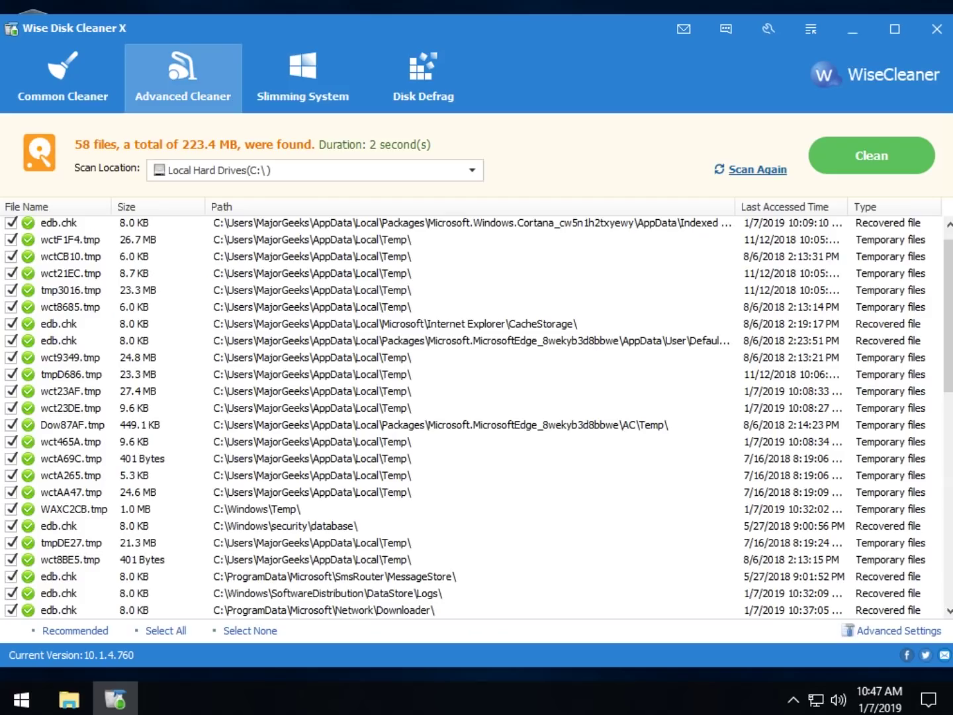
click(302, 78)
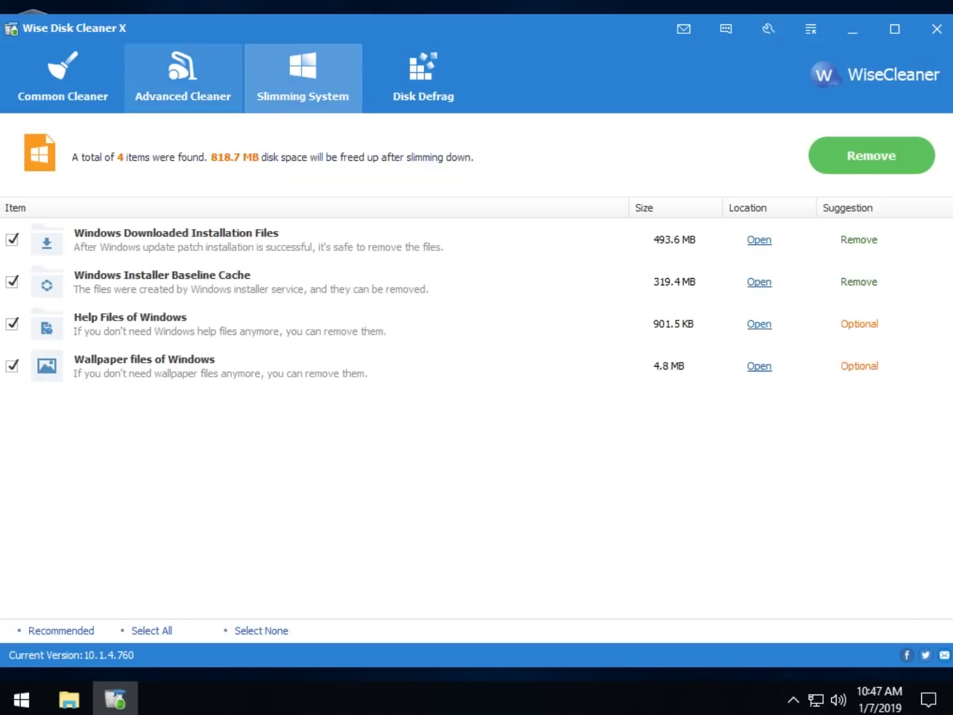
click(182, 78)
click(63, 78)
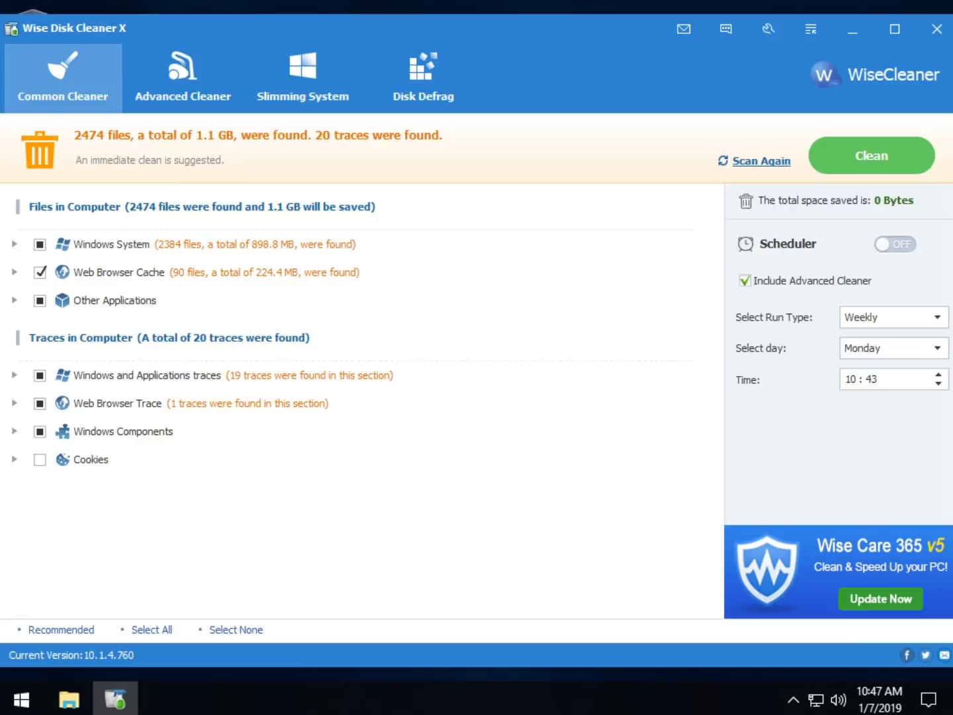
click(182, 78)
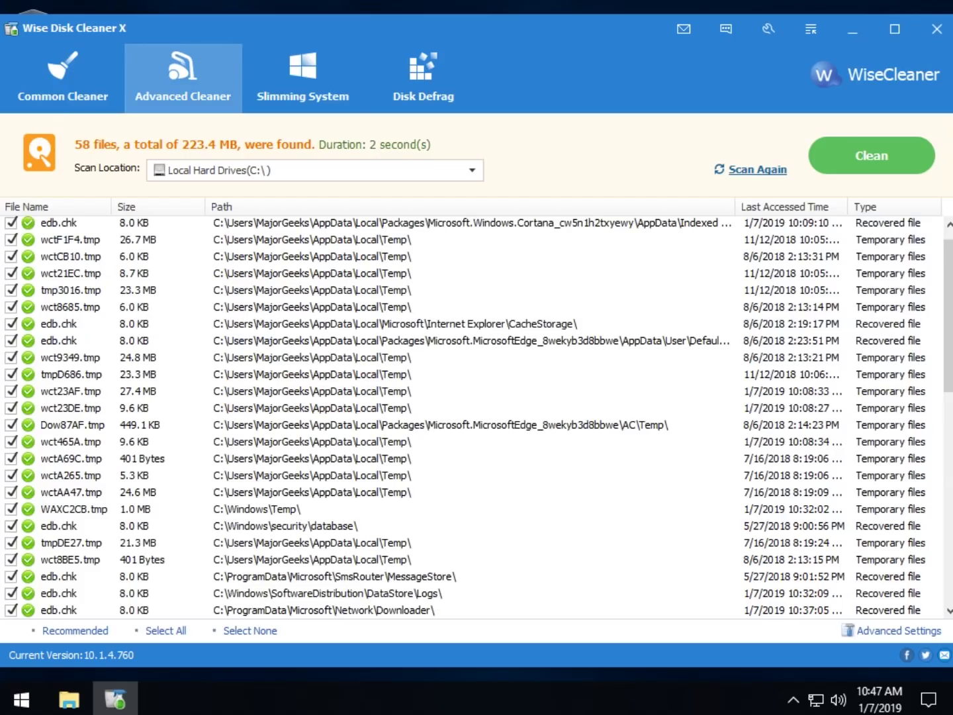
click(302, 78)
click(183, 78)
click(62, 78)
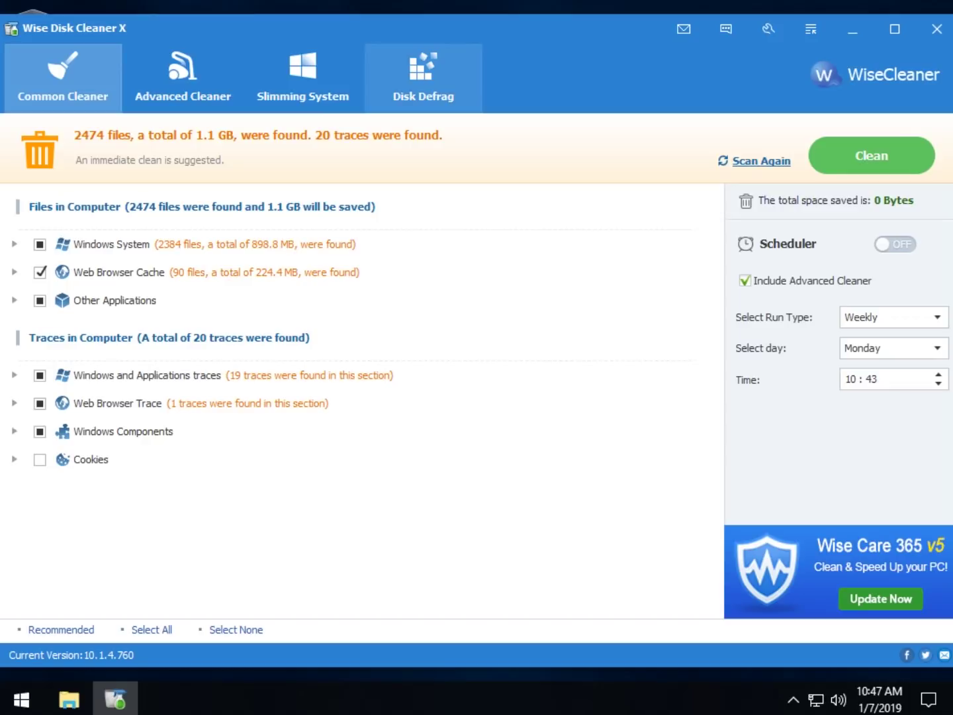
click(422, 73)
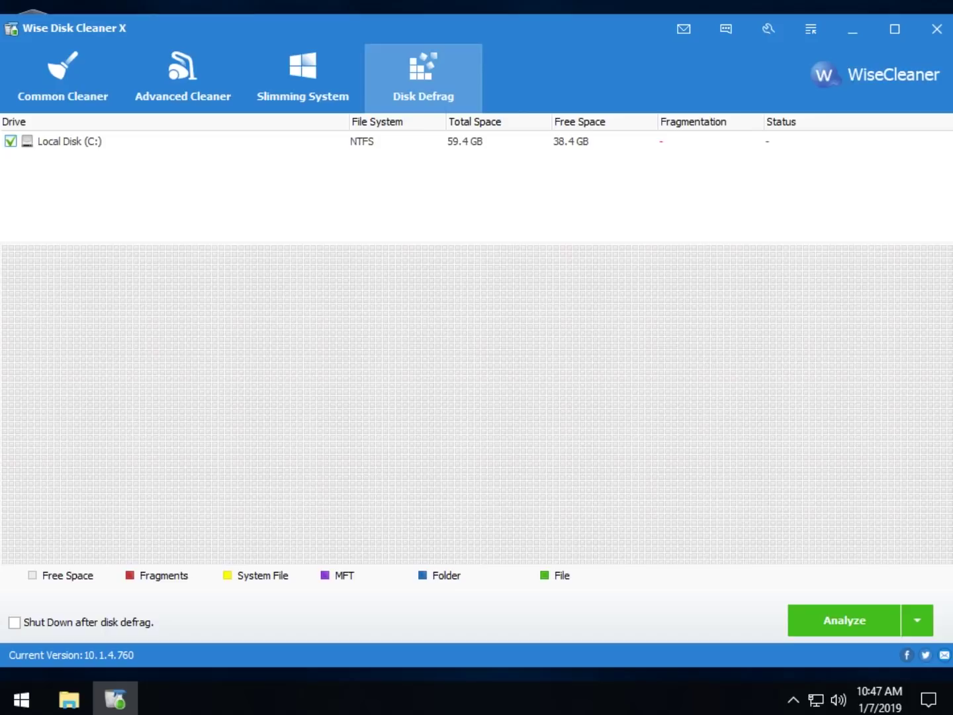
click(63, 78)
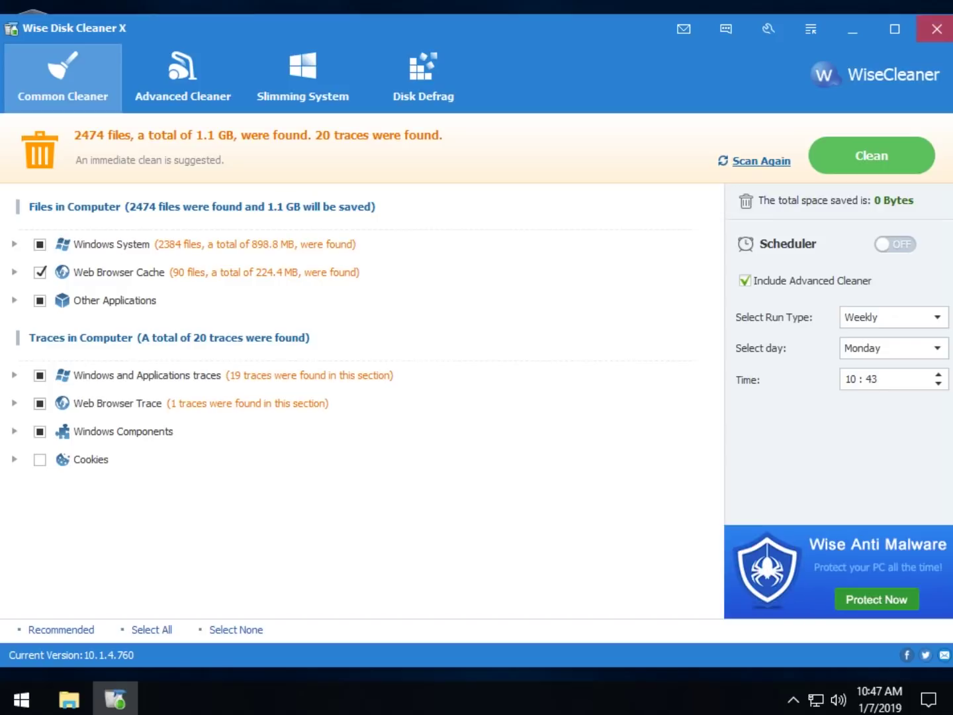
Close Wise Disk Cleaner and launch PrivaZer with administrator rights
click(936, 29)
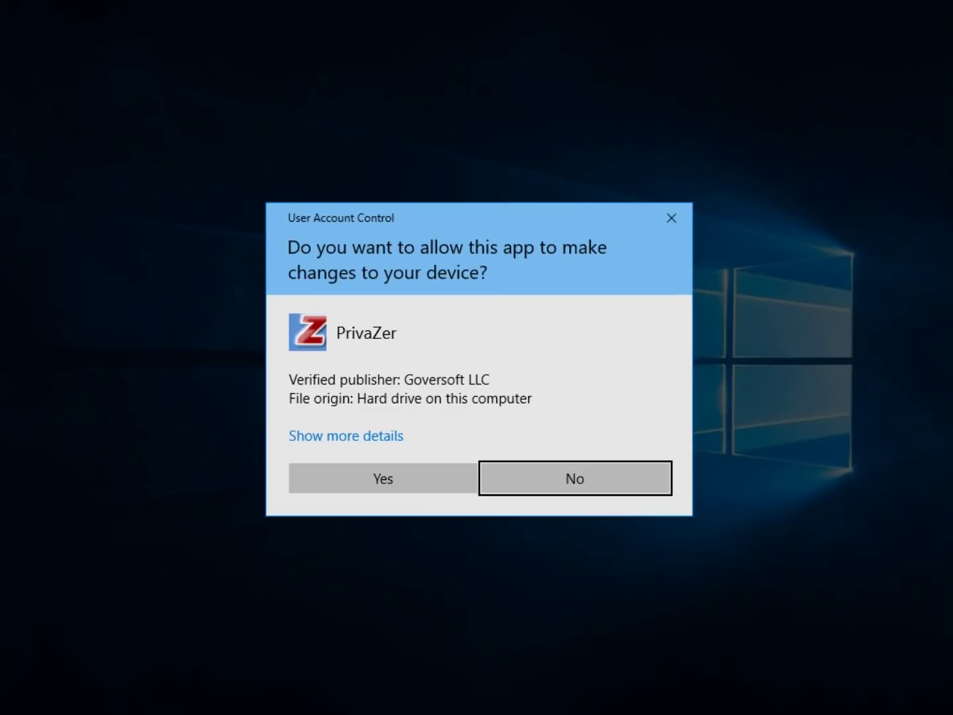
click(383, 478)
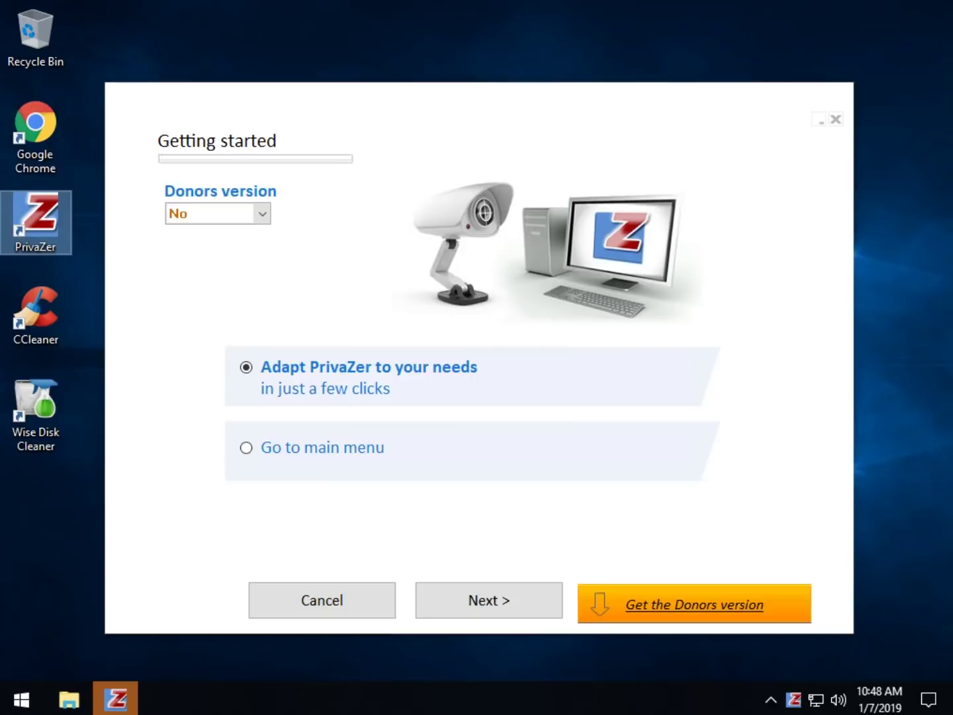
Start adapting PrivaZer, choose Advanced user as computer user type, and advance to step 1/14
click(488, 600)
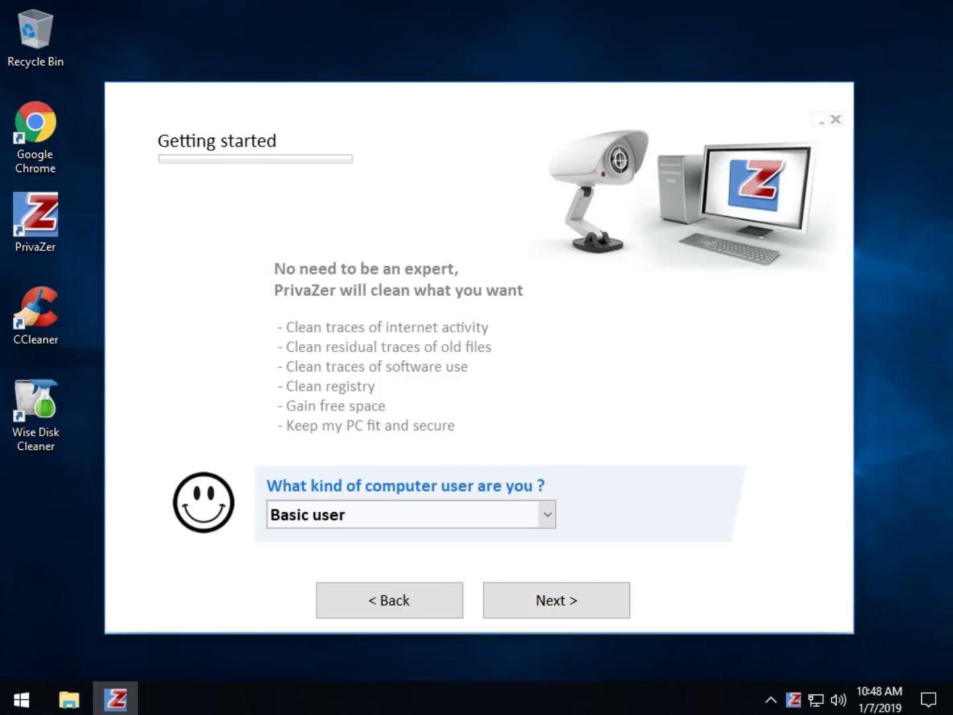
click(546, 514)
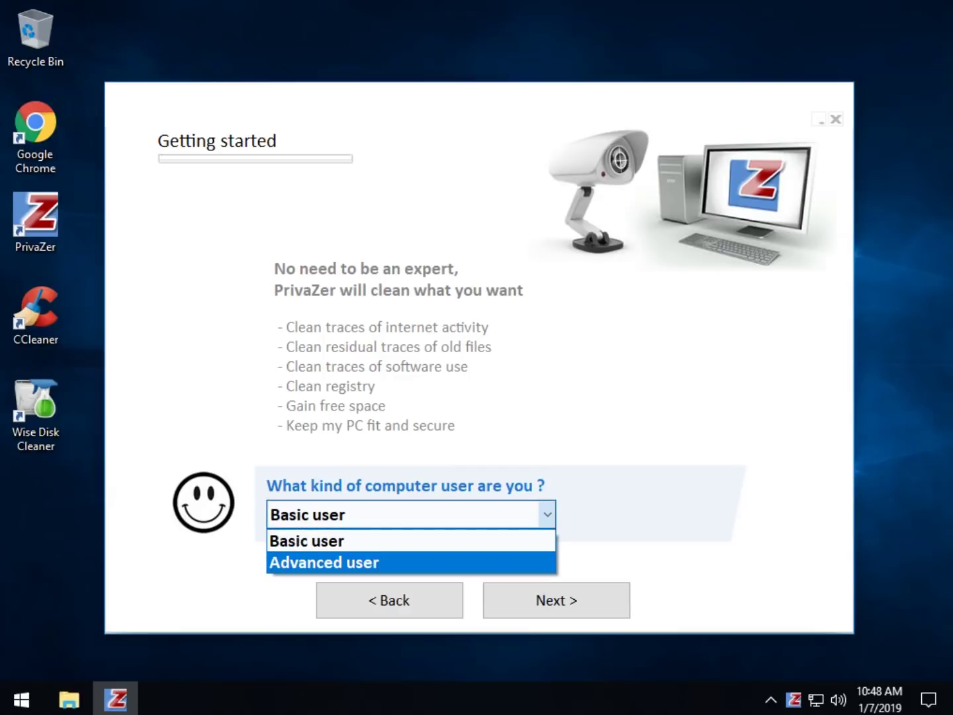
click(410, 562)
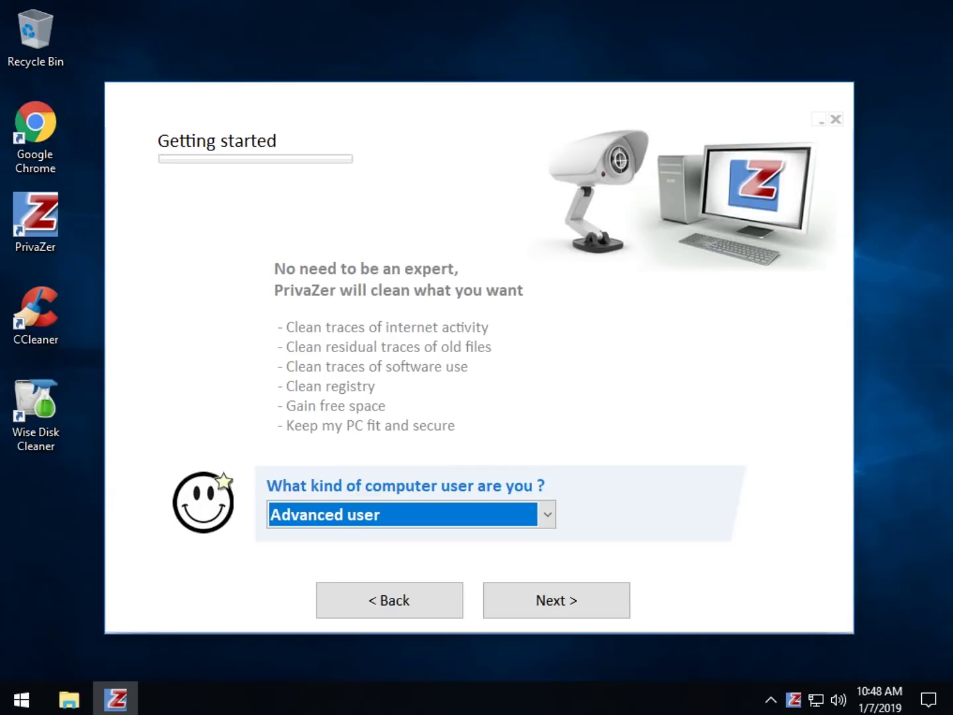
click(410, 514)
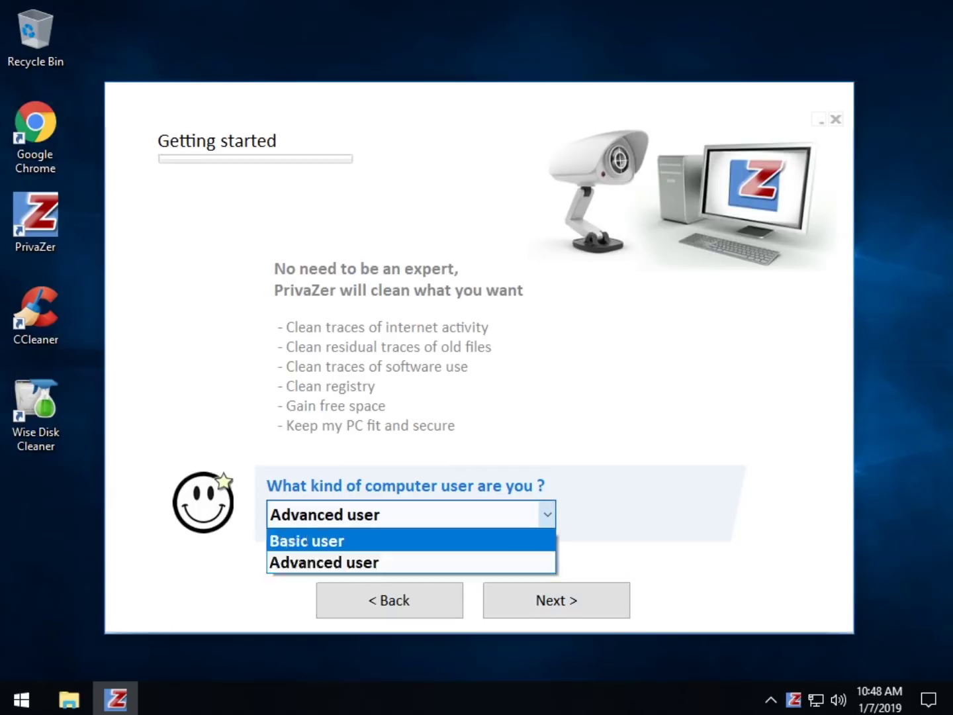
click(324, 538)
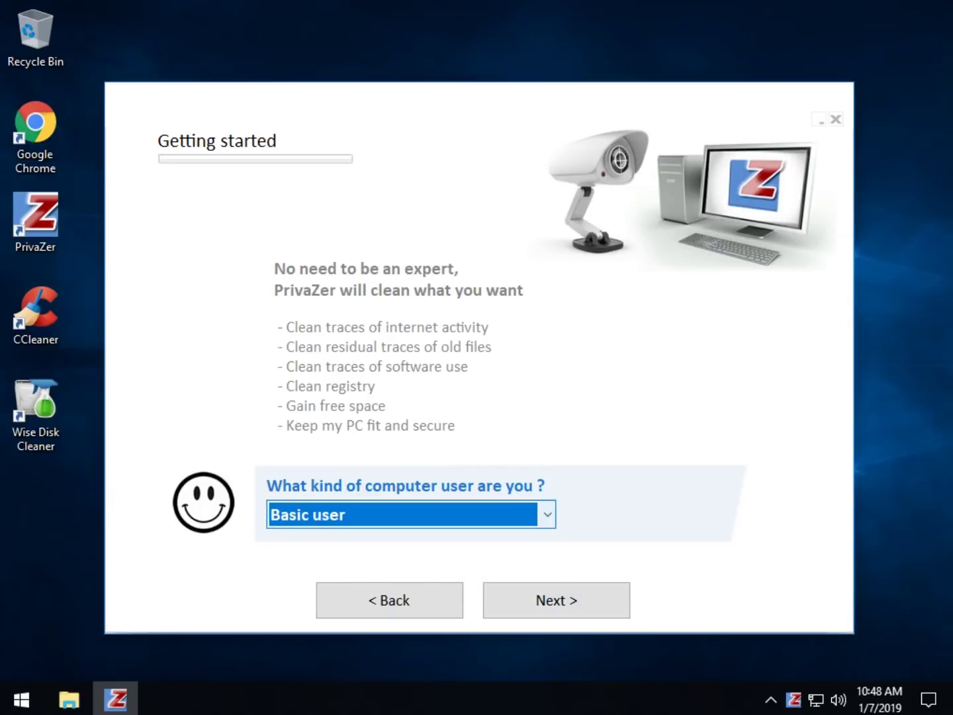
click(547, 514)
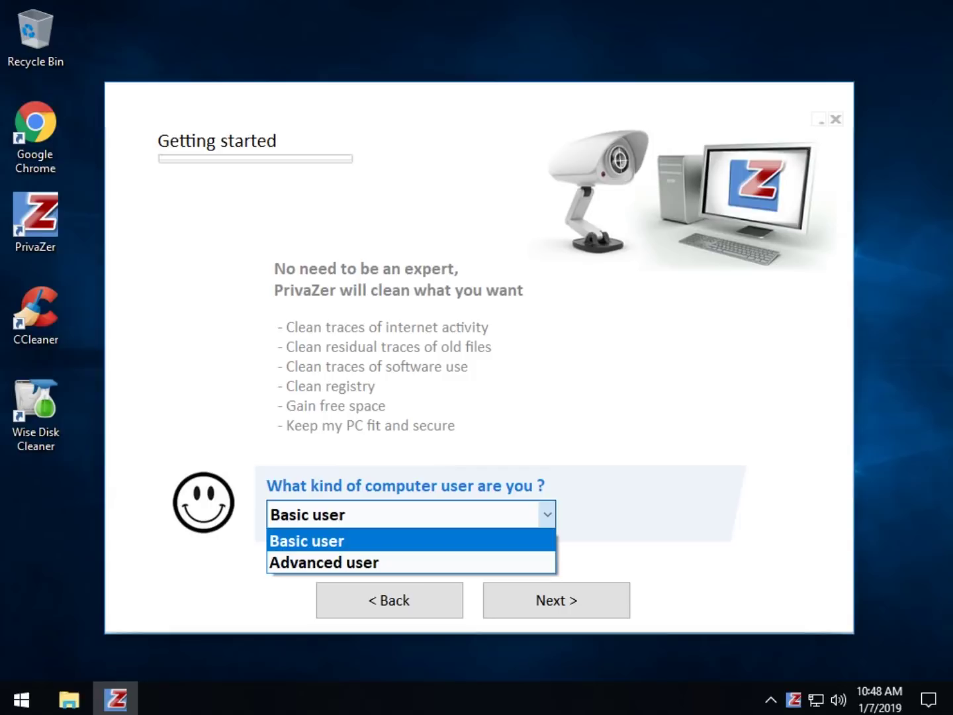
click(546, 514)
click(547, 514)
click(547, 514)
click(546, 514)
click(397, 562)
click(556, 600)
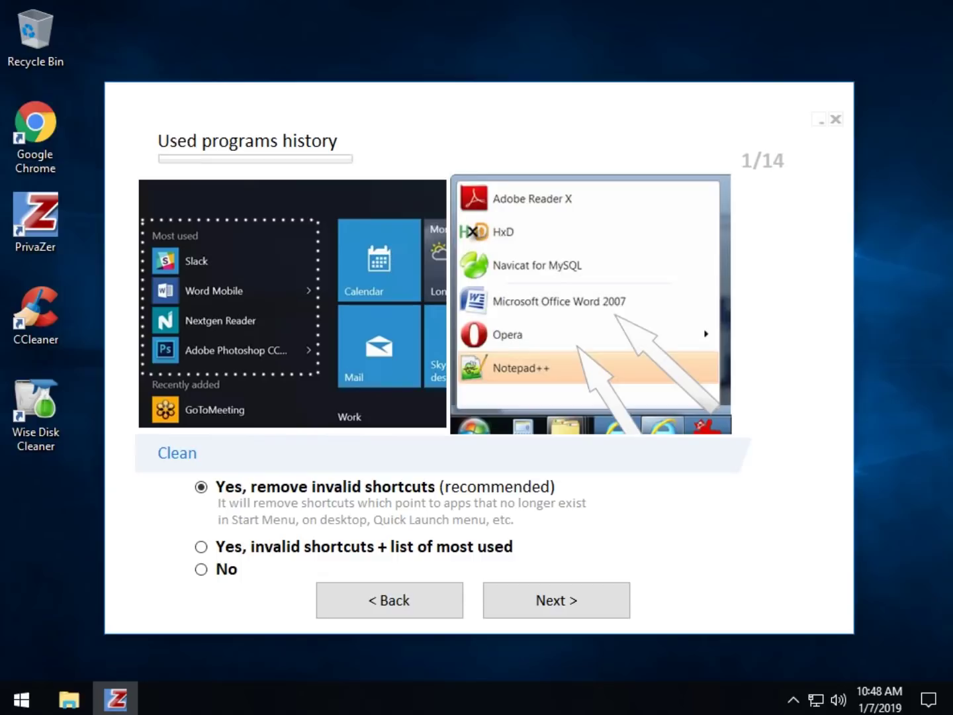
Skip cleaning used programs history and opt to remove office software histories
key(Up)
key(Tab)
key(Return)
key(Tab)
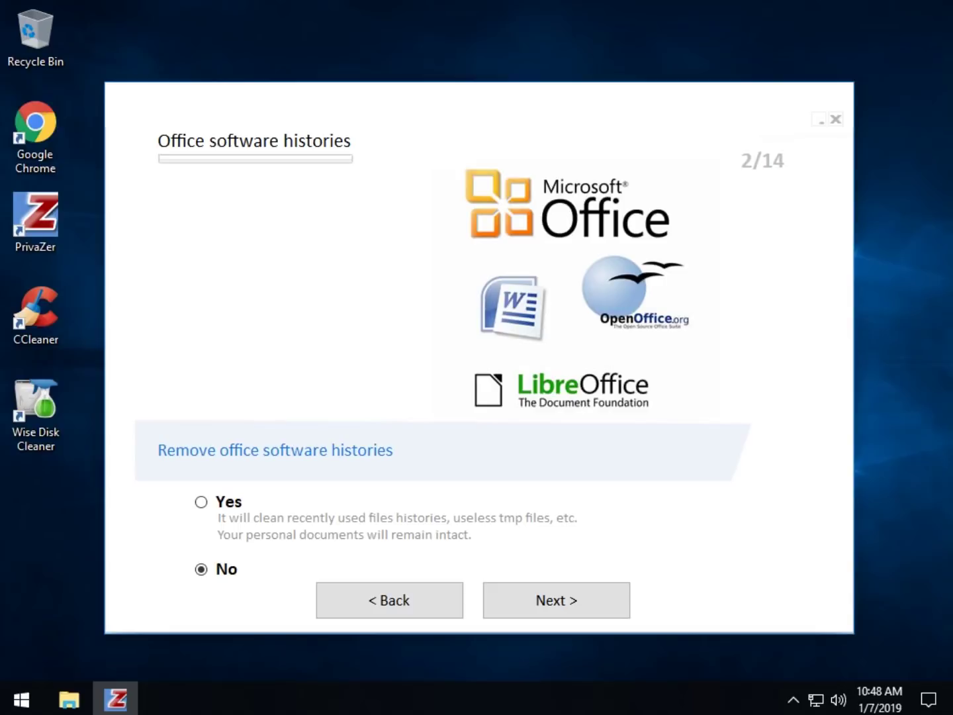
key(Up)
key(Tab)
key(Tab)
key(Return)
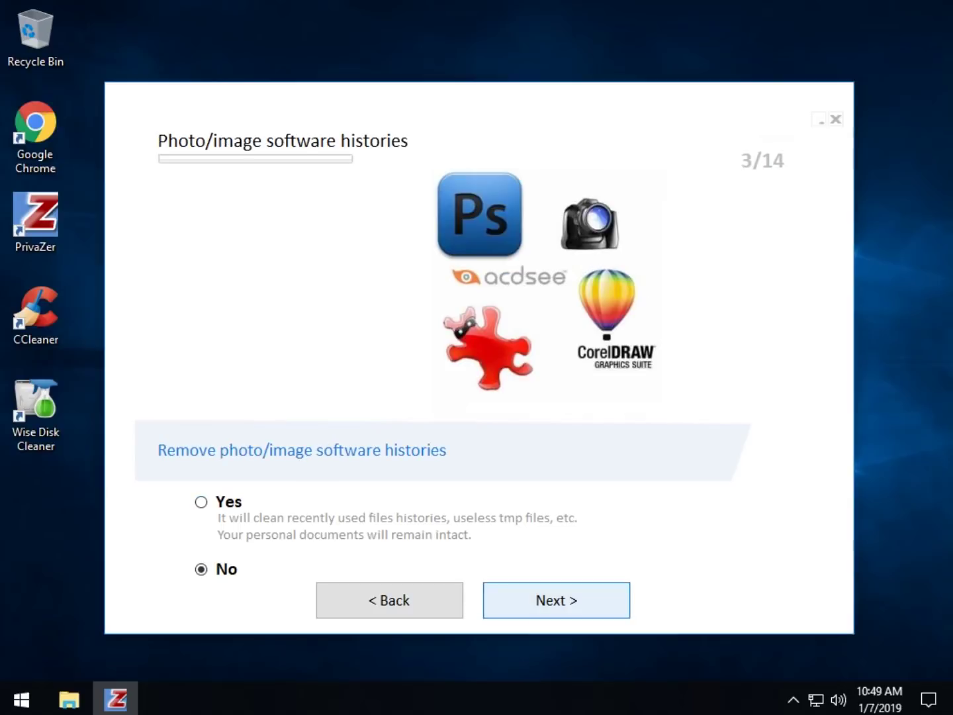
key(Tab)
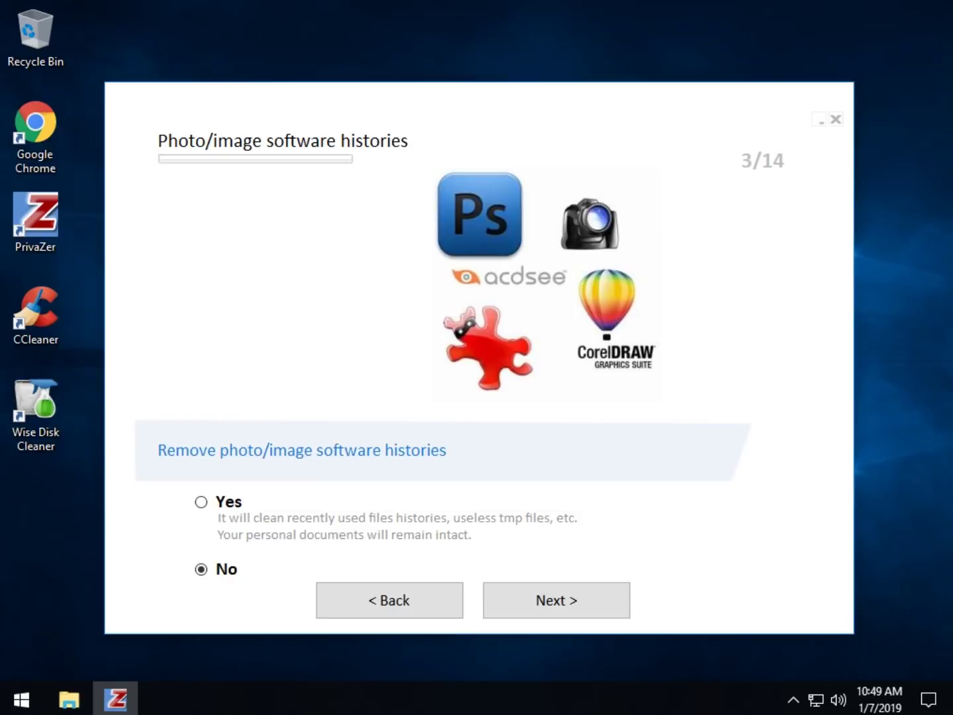
Opt to remove photo/image software histories and browser autocomplete histories
click(201, 501)
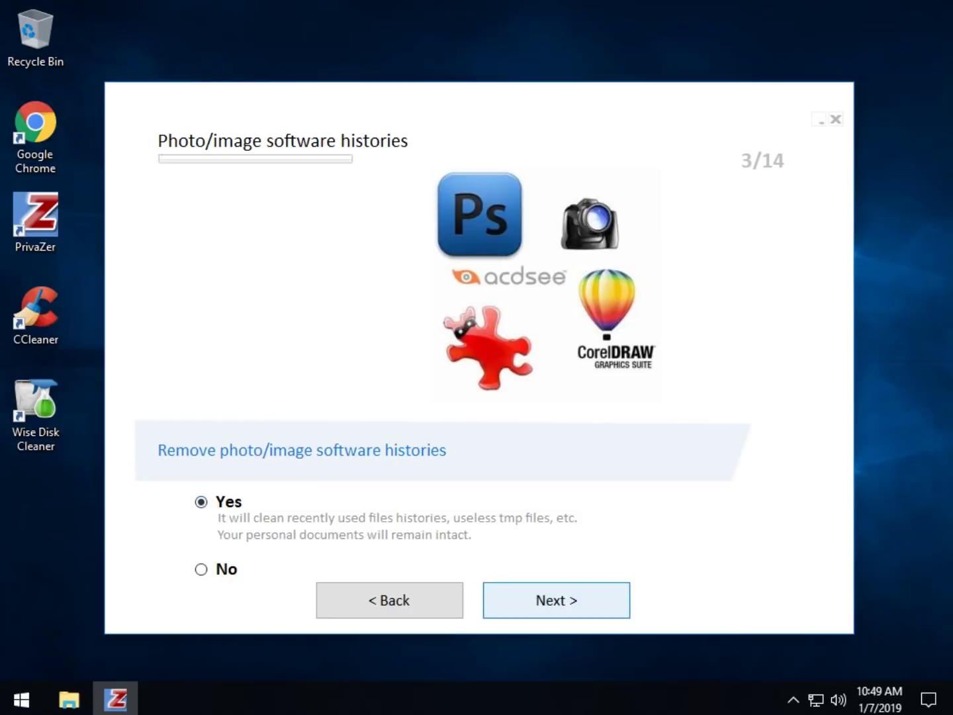
click(556, 600)
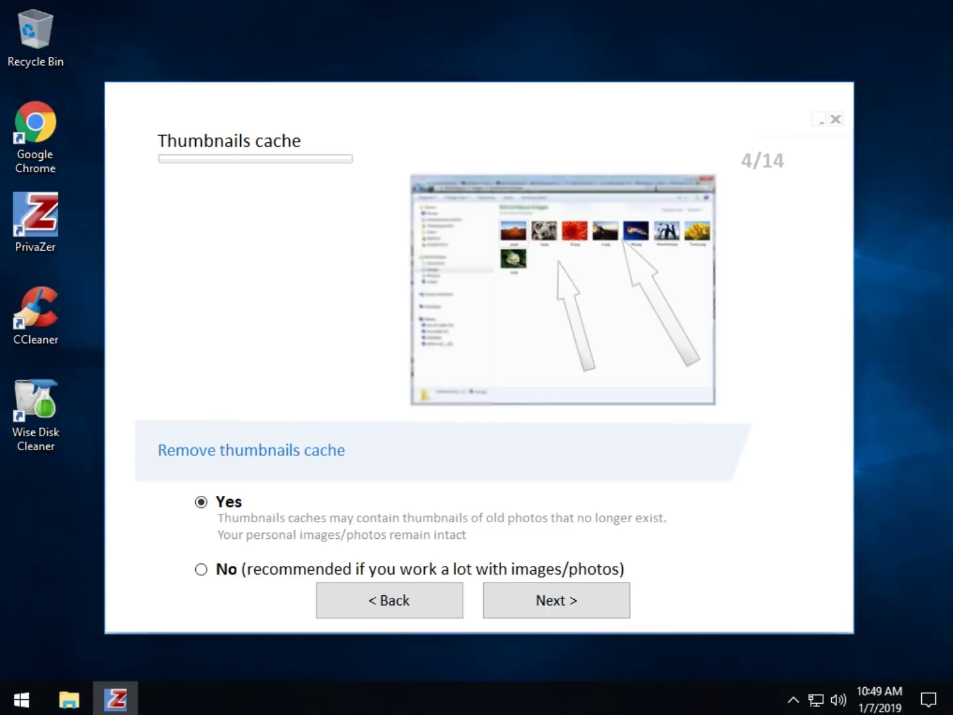
click(557, 600)
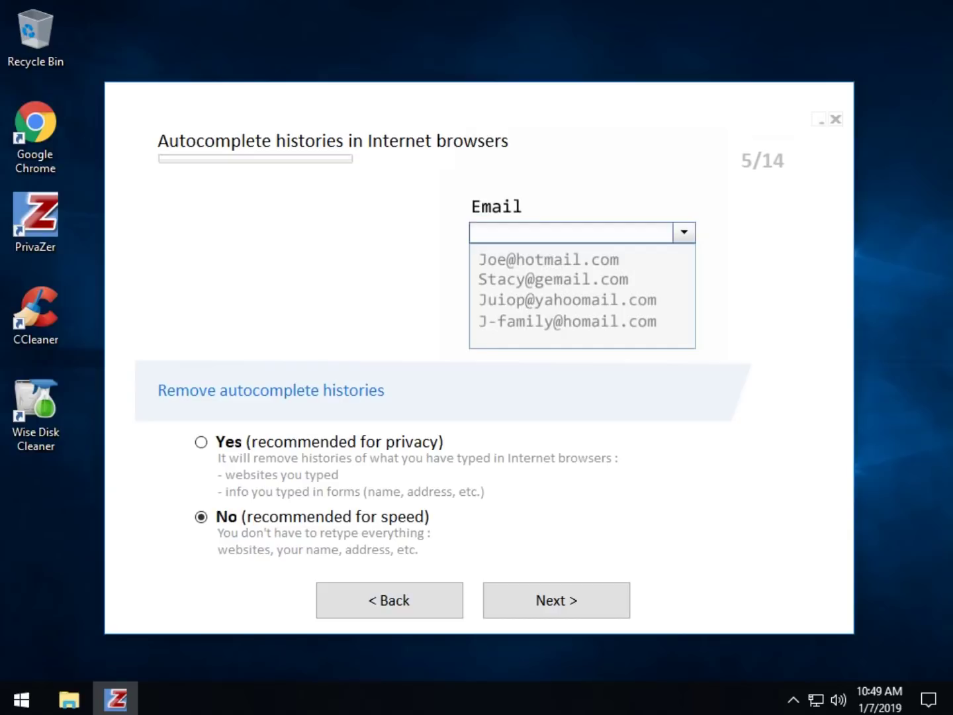
click(202, 442)
key(Return)
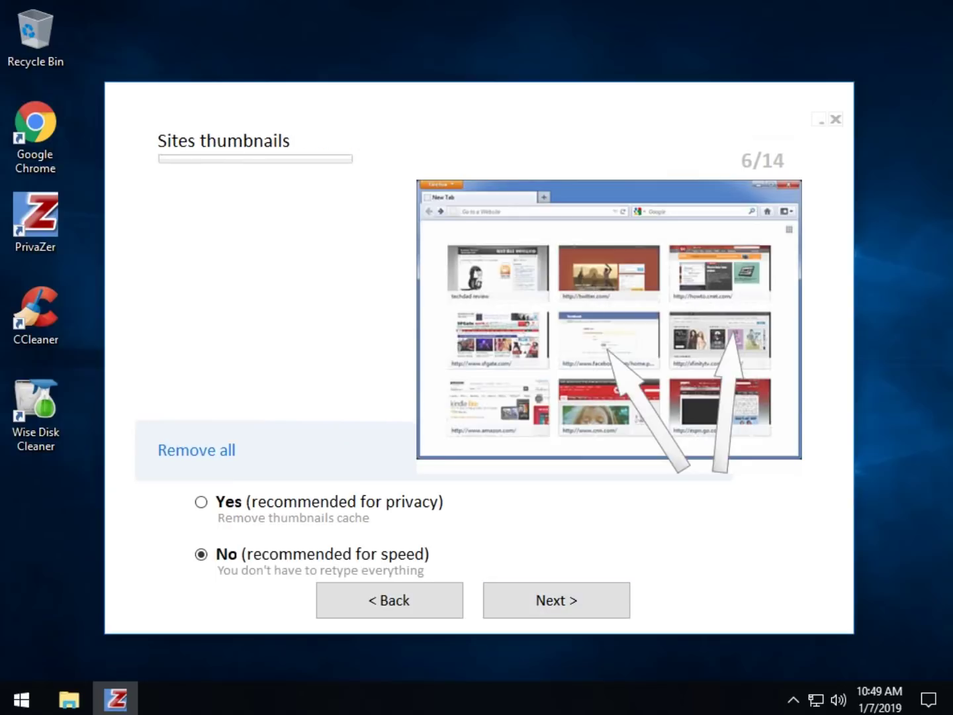
Choose to remove all site thumbnails and leave cookies automatic, reaching the WebCache step
click(201, 502)
click(556, 600)
key(Return)
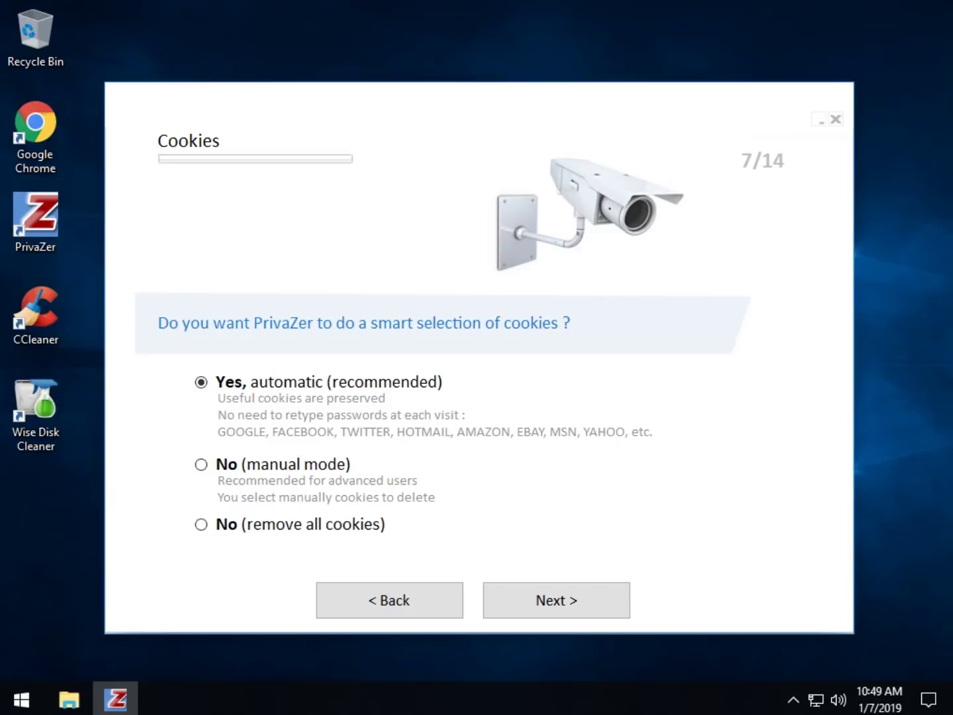
click(556, 600)
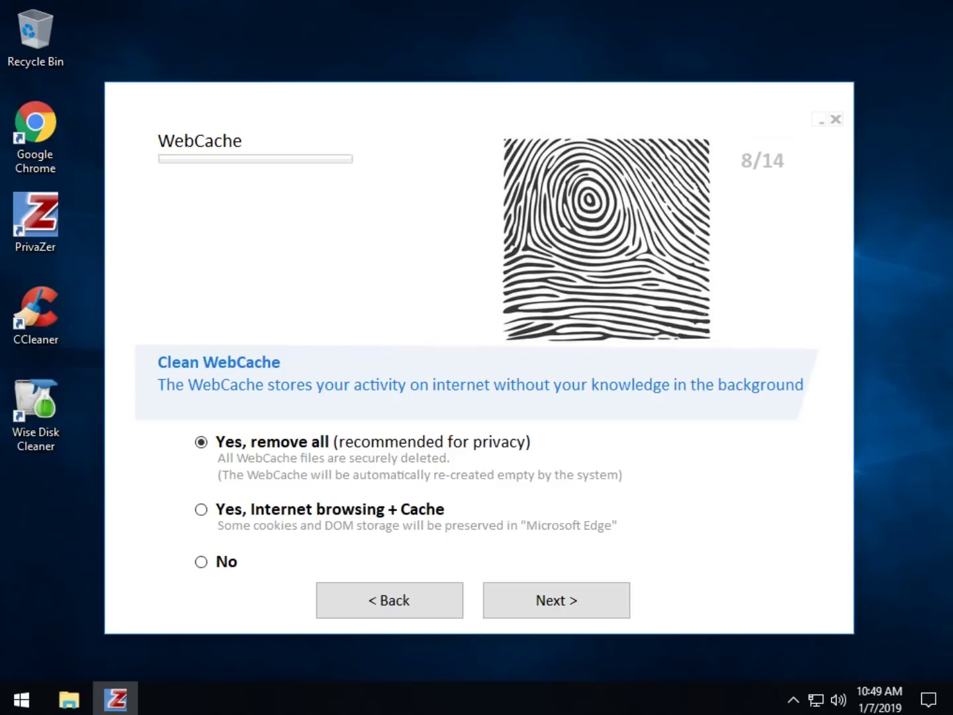
Accept WebCache removal, skip ShellBags cleaning, and opt to remove Microsoft Games histories
key(Return)
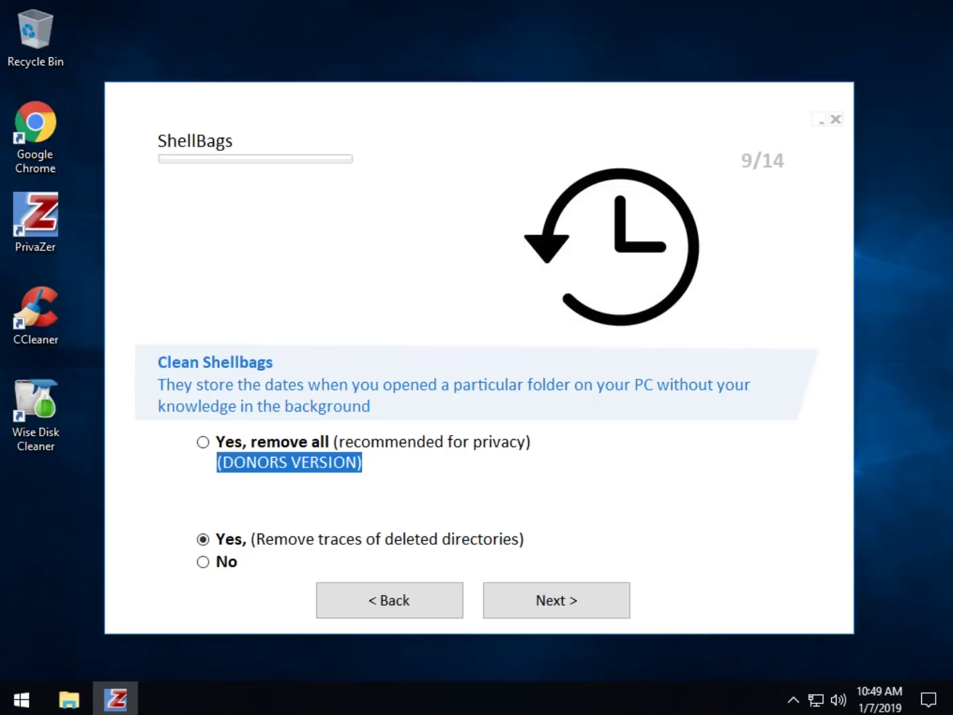
click(203, 561)
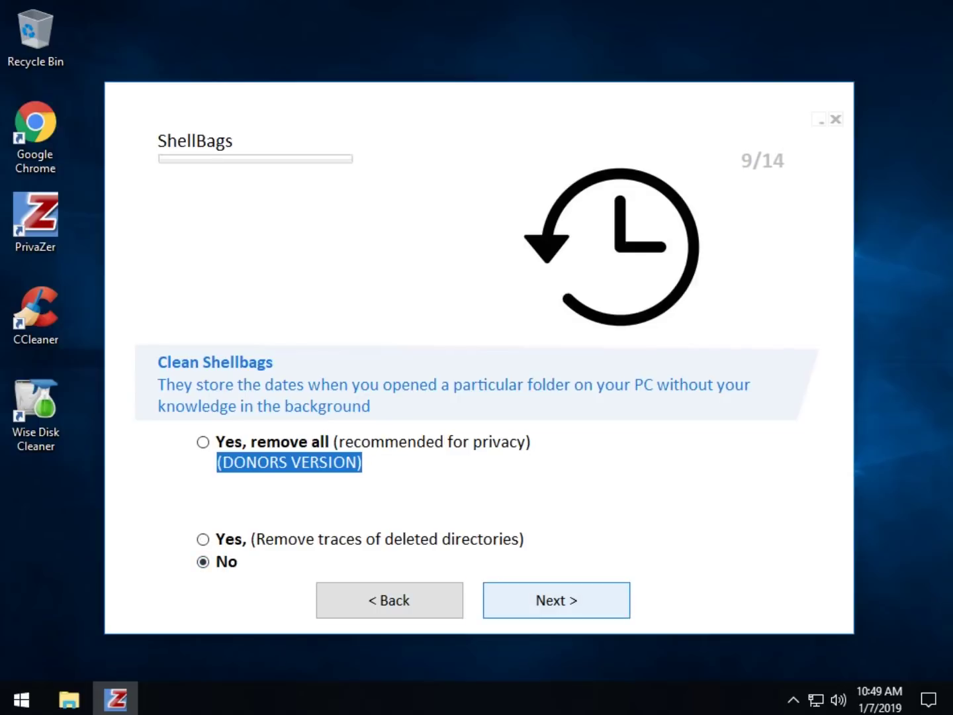
click(557, 600)
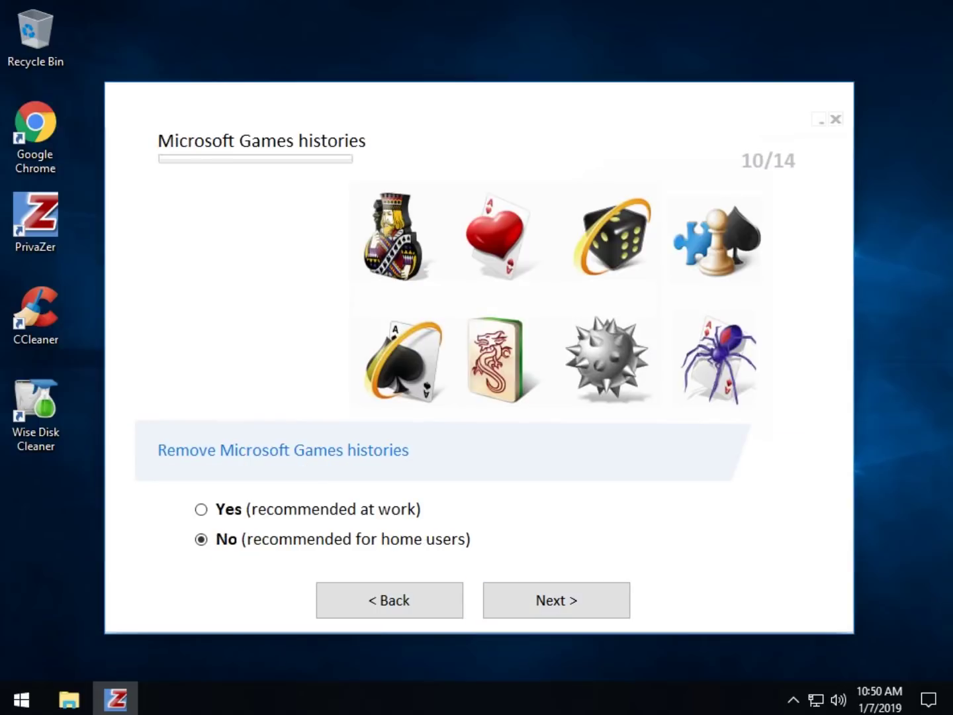
click(201, 509)
click(555, 599)
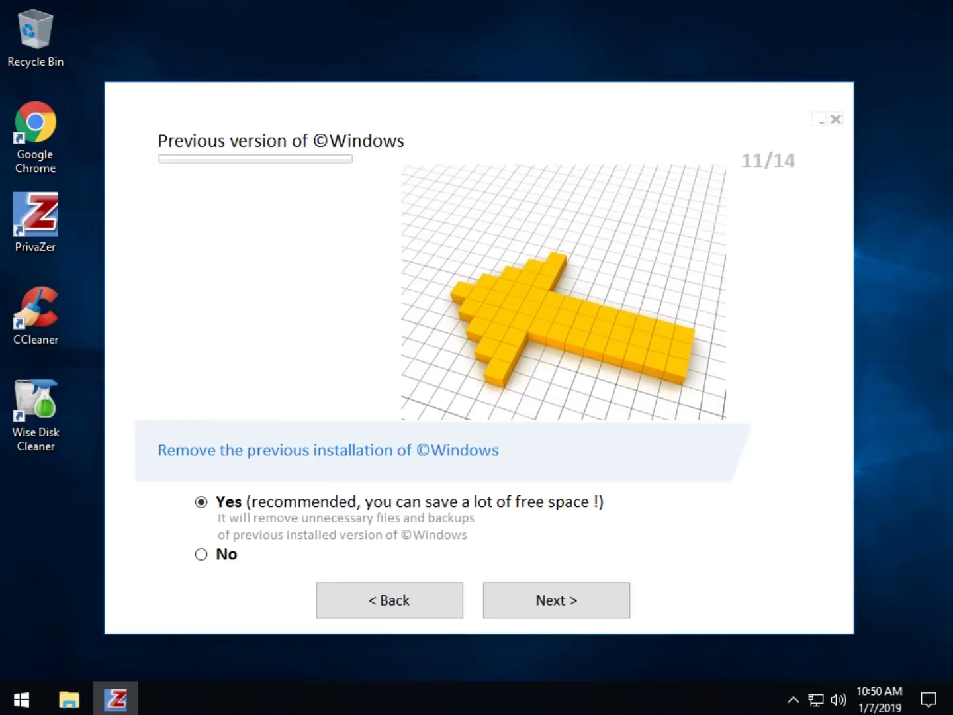
Keep the previous Windows version and hibernation, accept Windows Update and Prefetch cleanup, and save
click(201, 555)
click(556, 600)
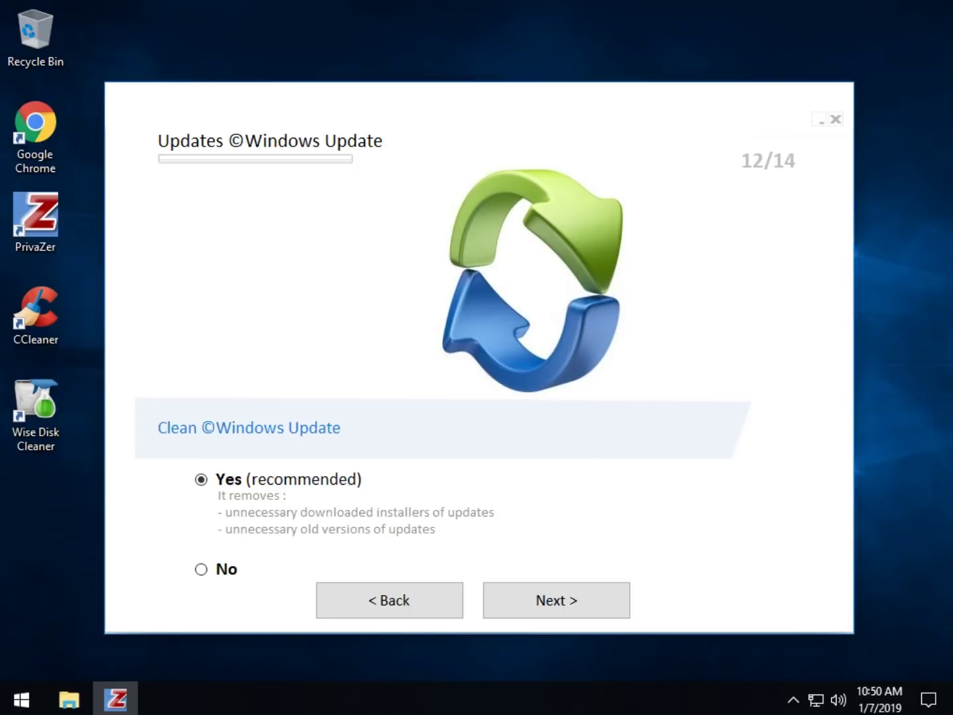
click(556, 599)
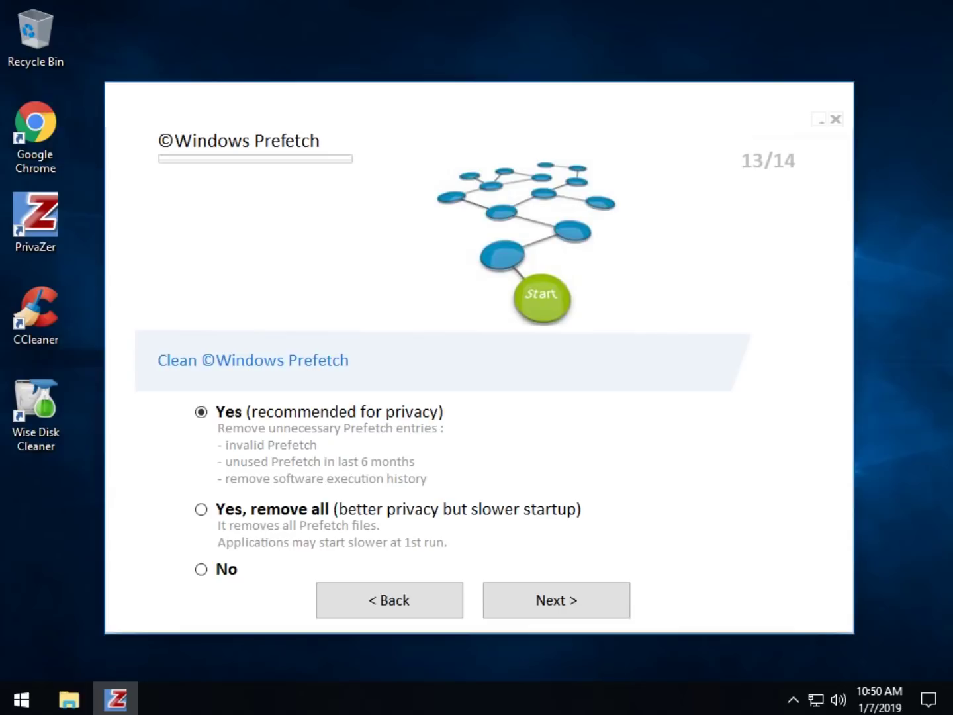
key(Return)
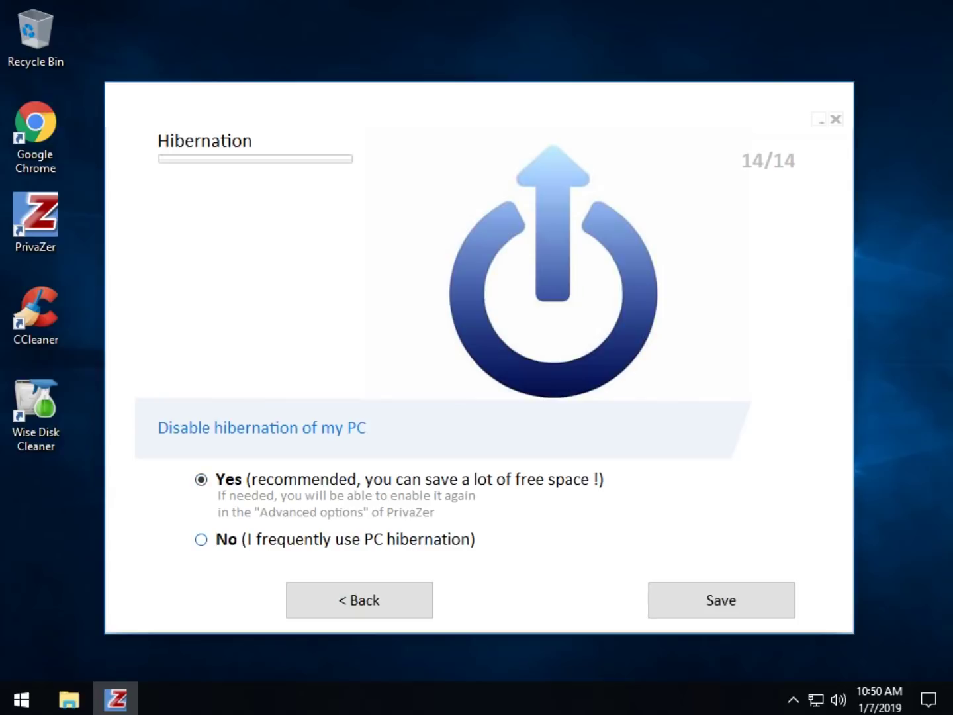
click(201, 539)
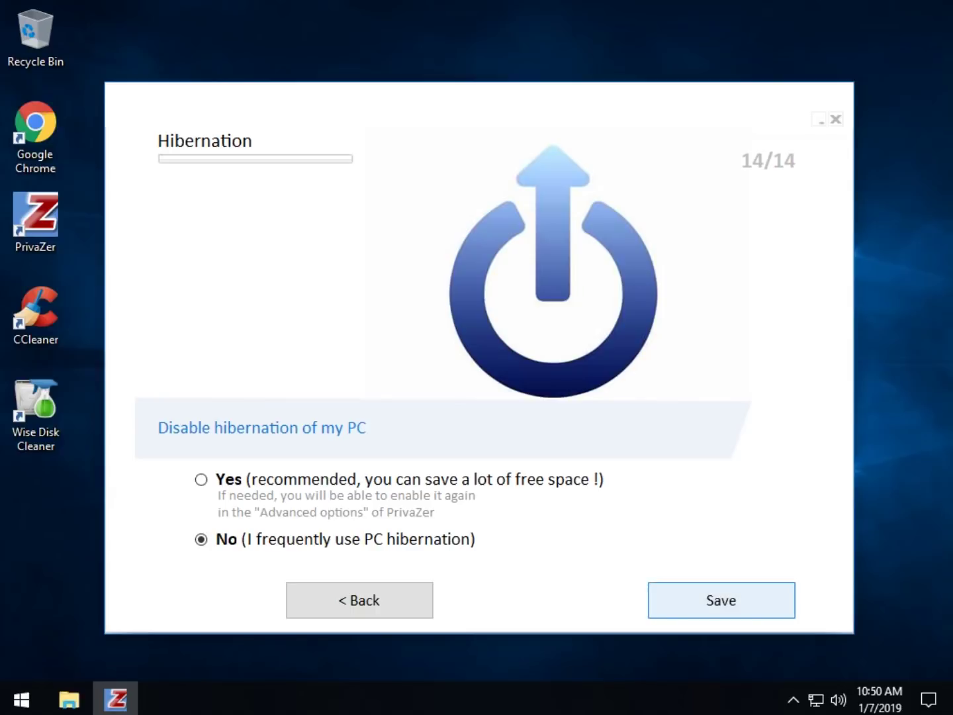
click(721, 601)
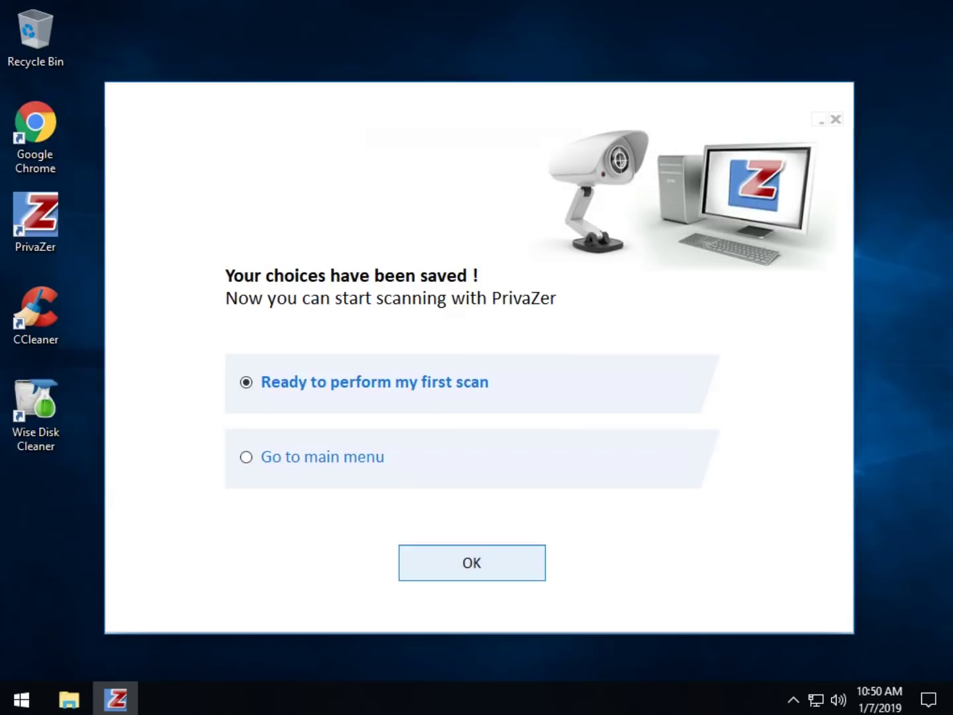
Begin the first scan of Local Disk (C:)
click(472, 562)
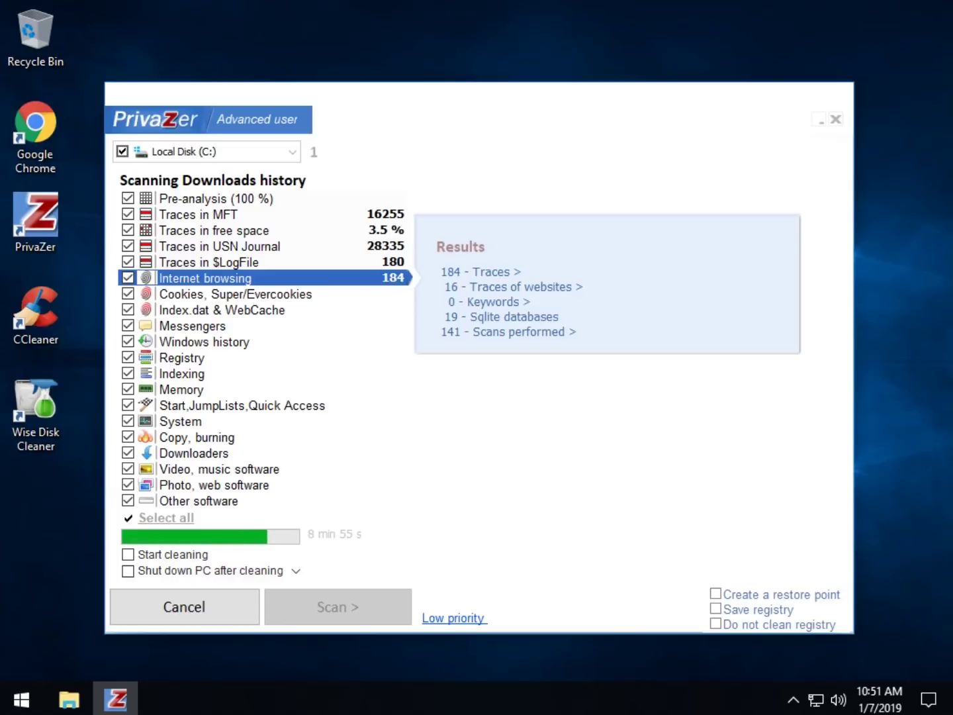
Tick 'Do not clean registry' while the C: scan runs to completion
click(715, 624)
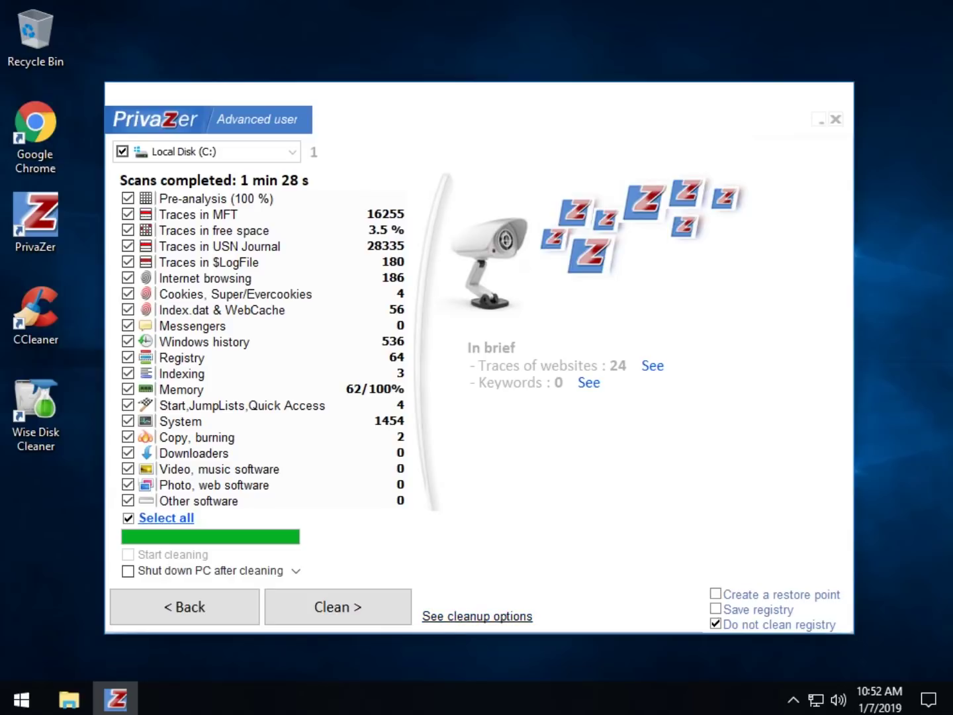
In C: cleanup options, try the 35-pass Gutmann wipe, then revert to 1-pass British HMG IS5
click(477, 616)
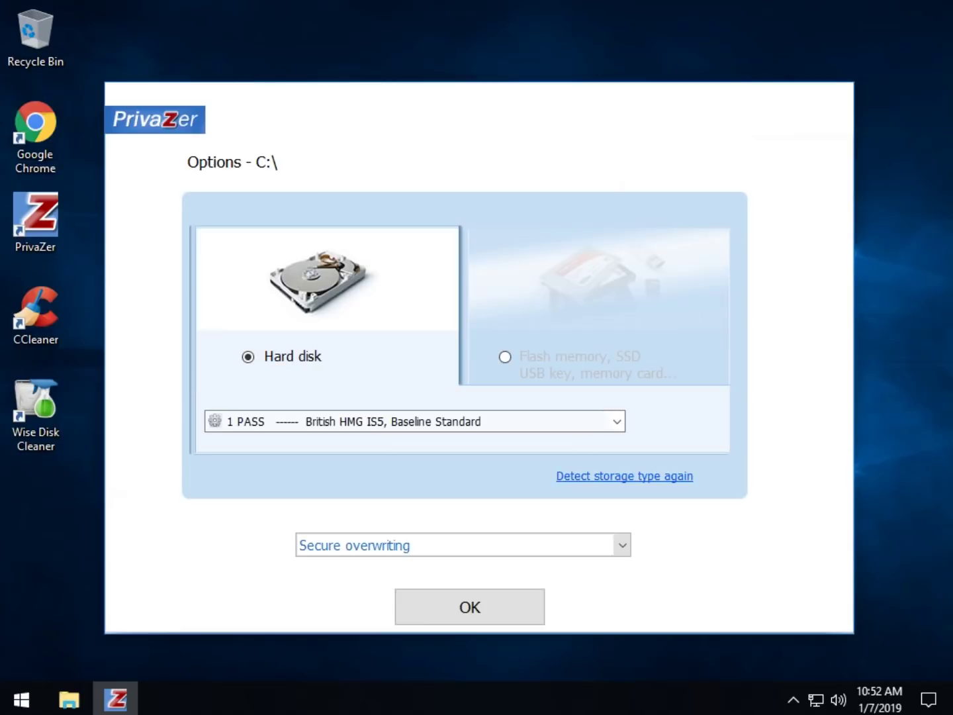
click(415, 422)
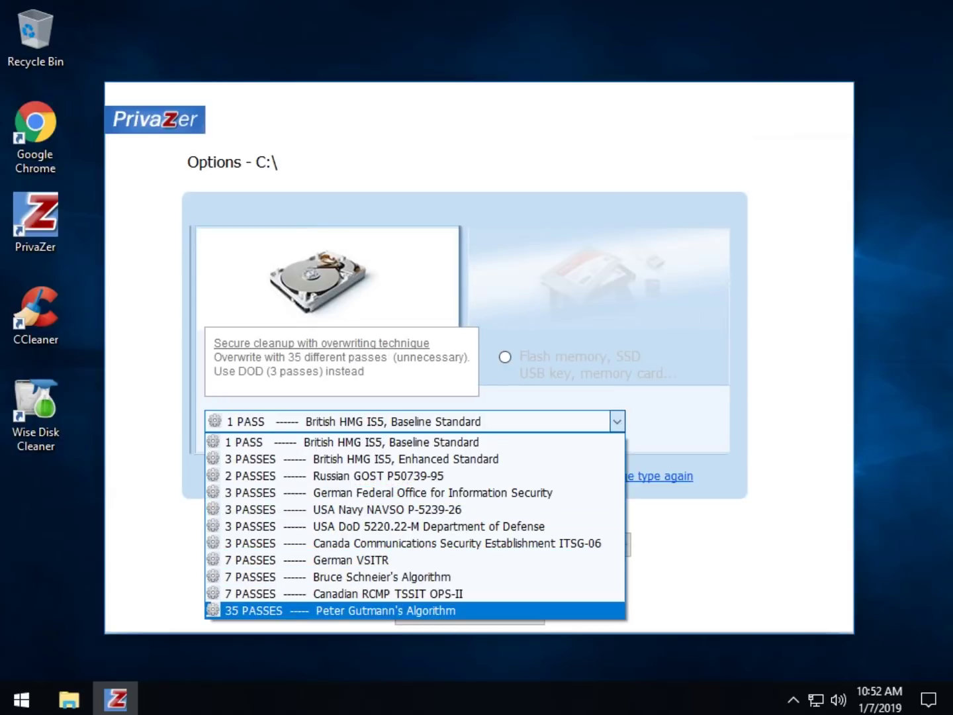
click(385, 610)
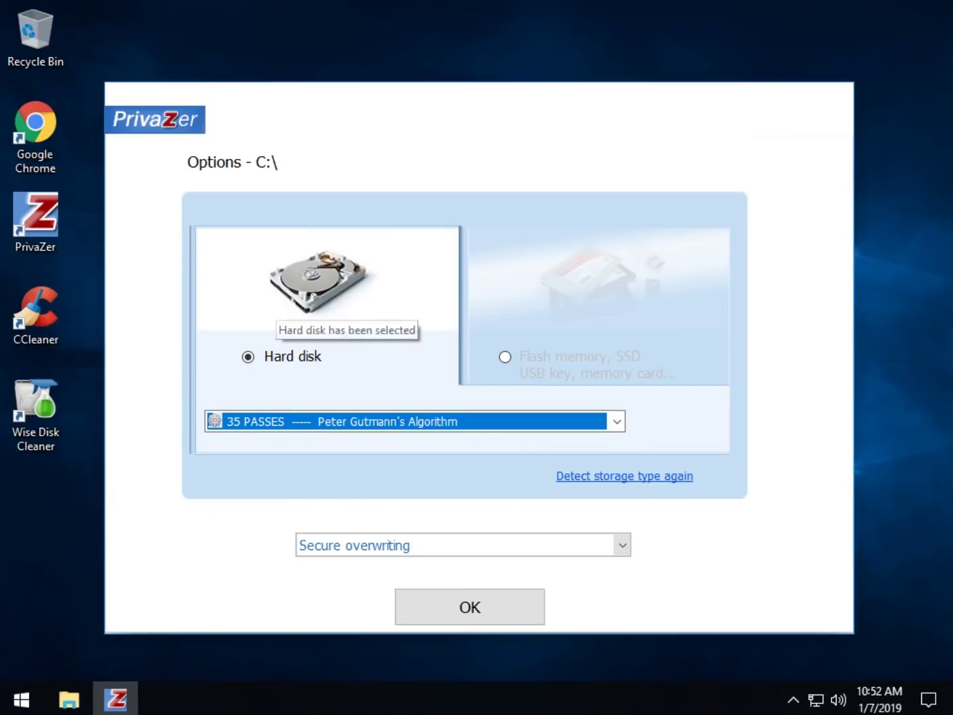
click(371, 545)
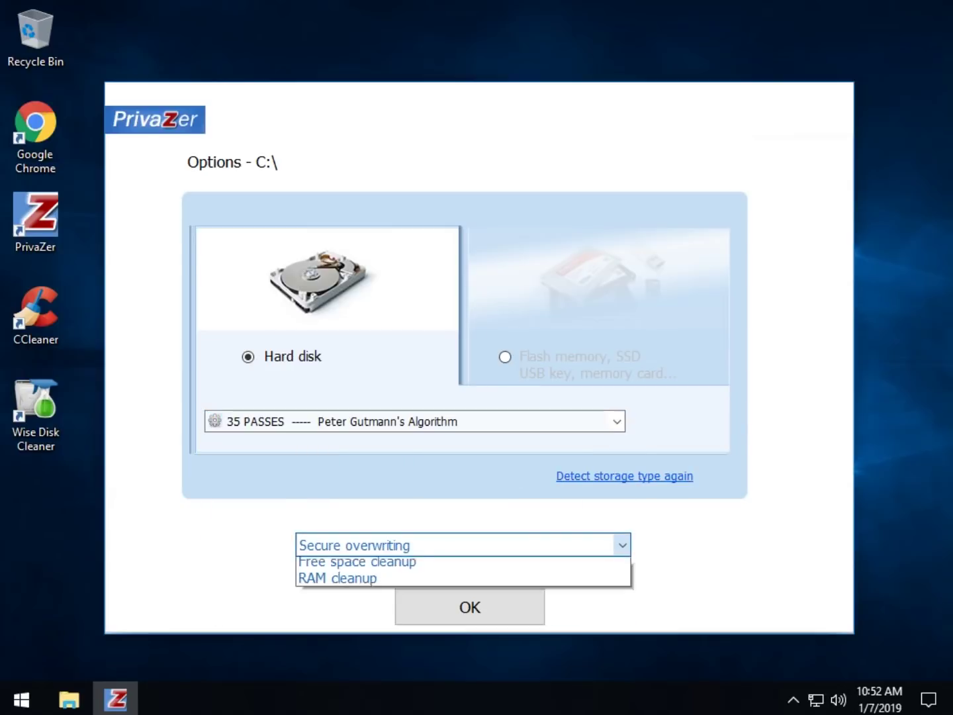
click(370, 545)
click(376, 421)
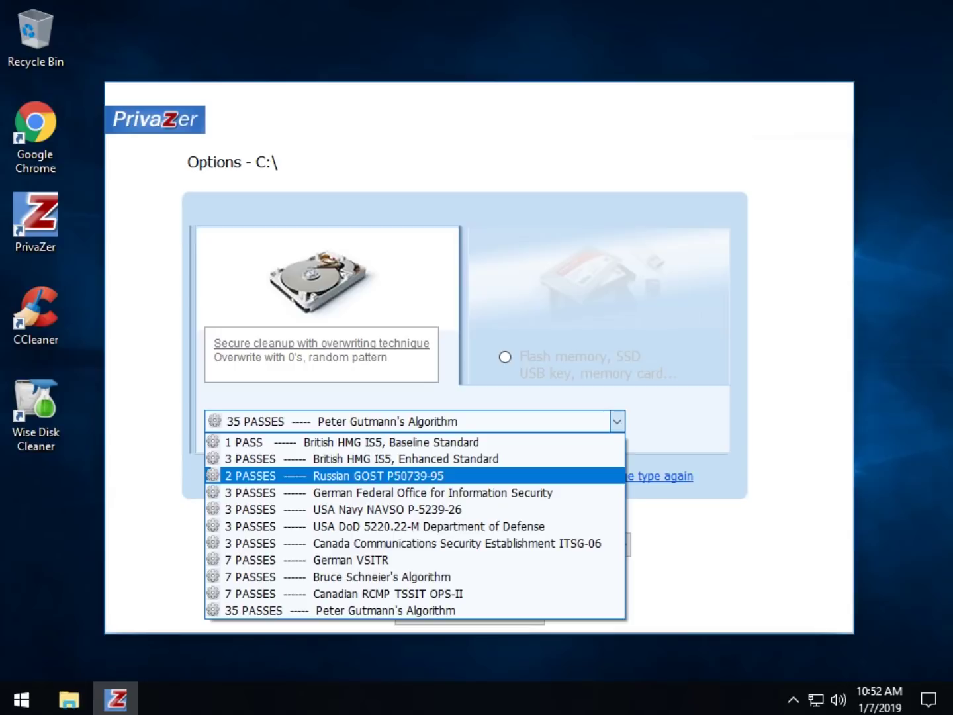
click(397, 442)
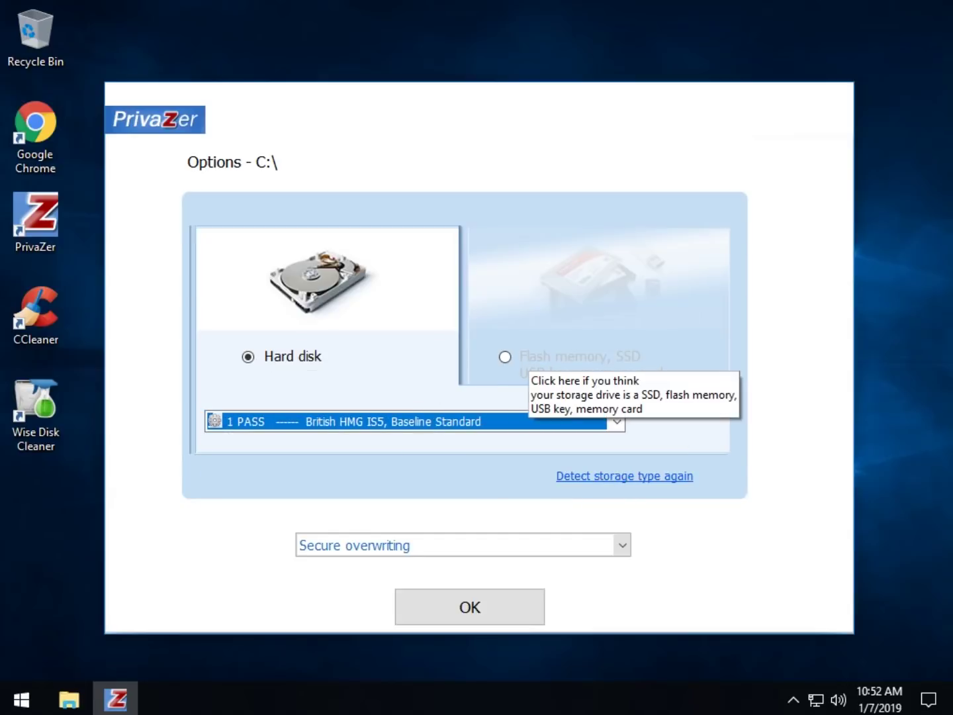
Check flash/SSD wipe methods (All zero Pass), then switch storage type back to Hard disk
click(504, 356)
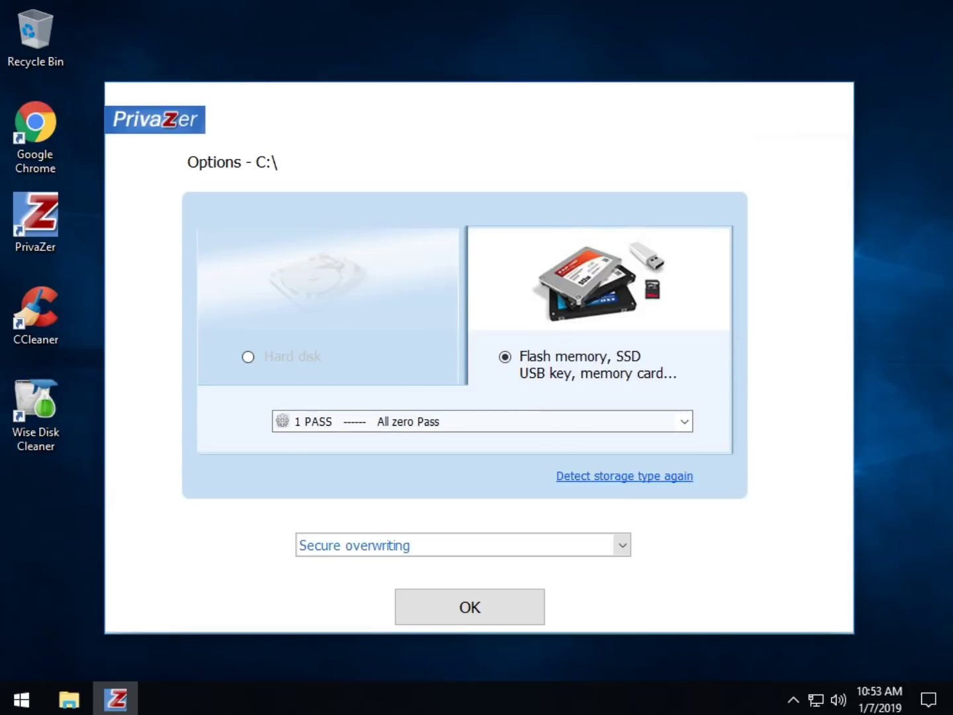
click(684, 422)
click(684, 422)
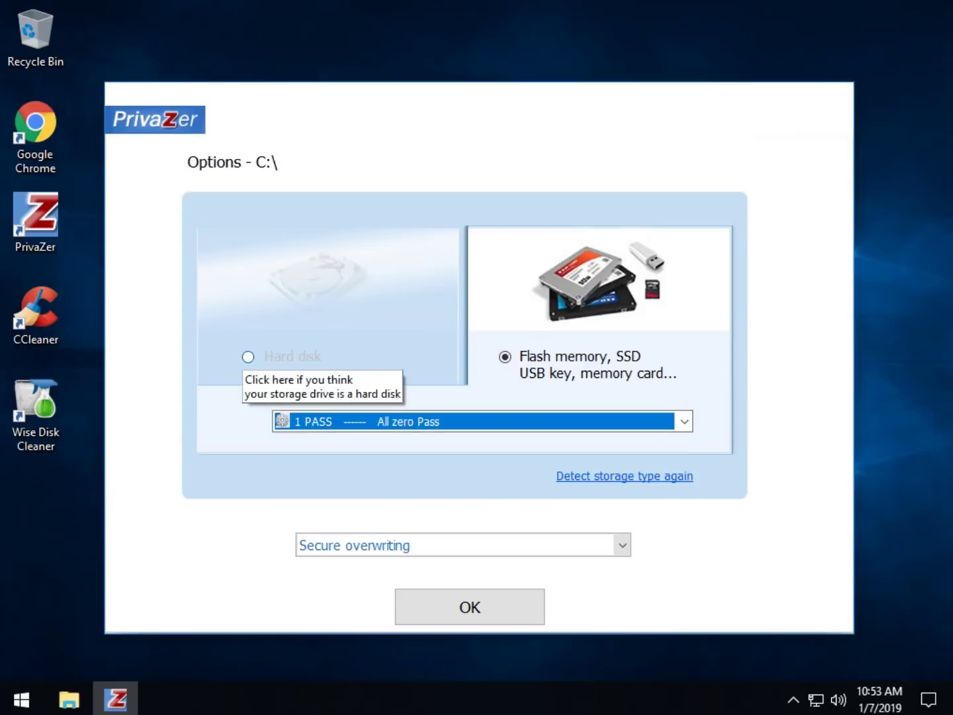
click(248, 356)
Browse the Free space cleanup and Secure overwriting option categories, ending on Free space cleanup
click(622, 545)
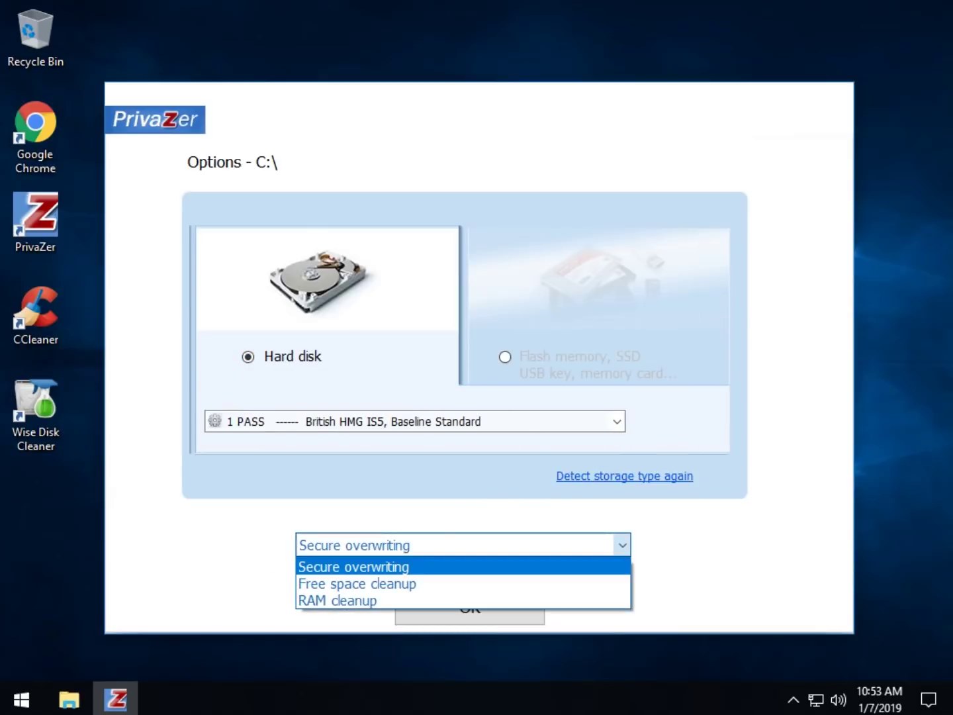
key(Down)
key(Return)
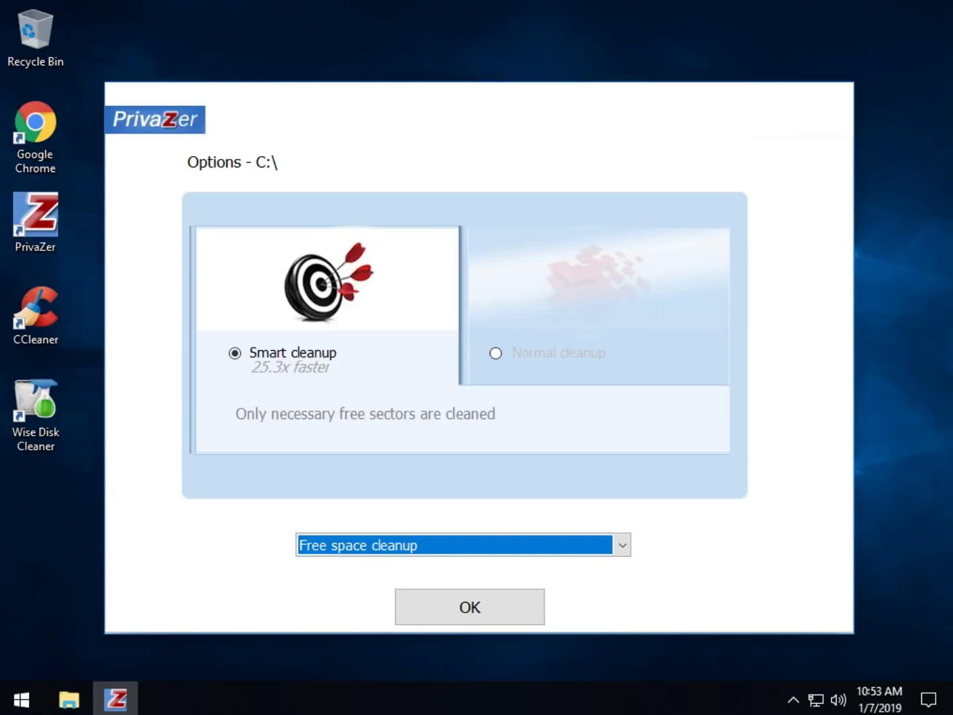
key(alt+Down)
key(Up)
key(Return)
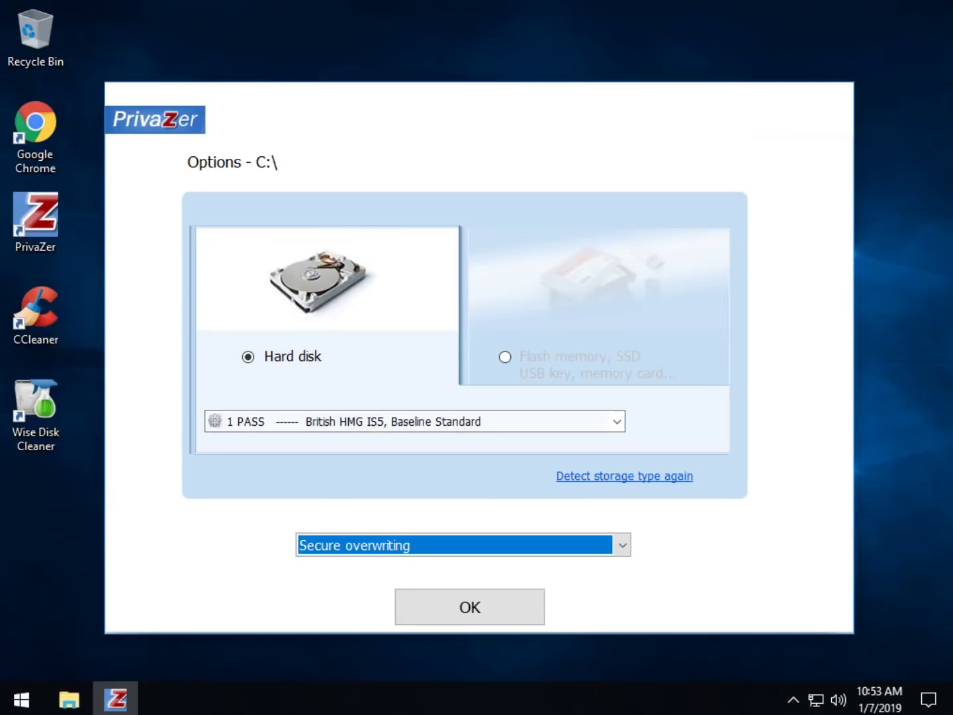
key(alt+Down)
key(Down)
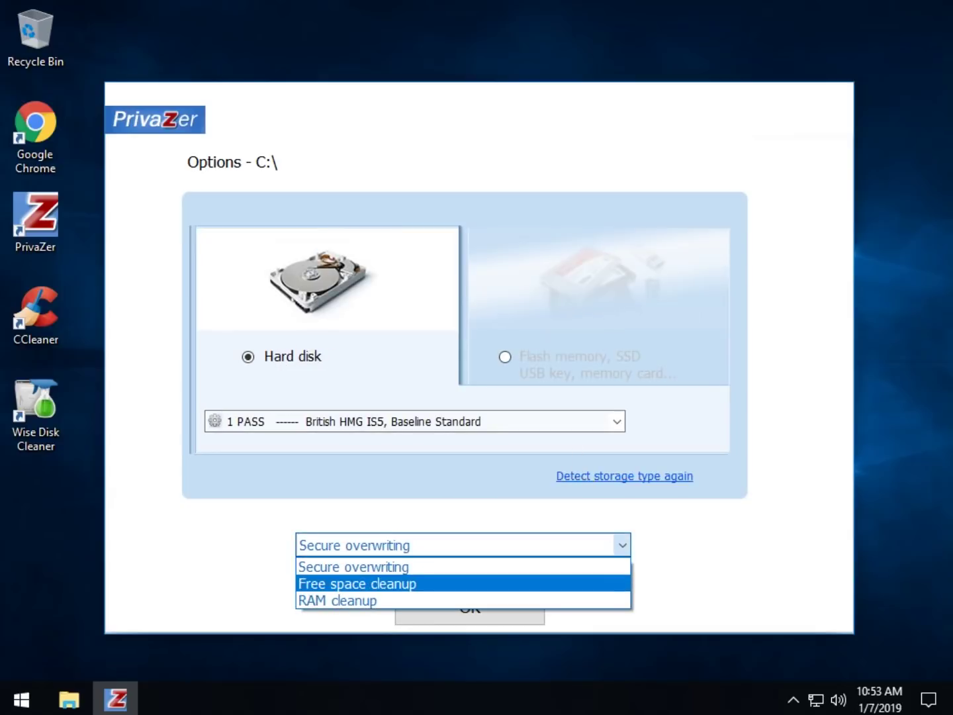
key(Return)
key(Return)
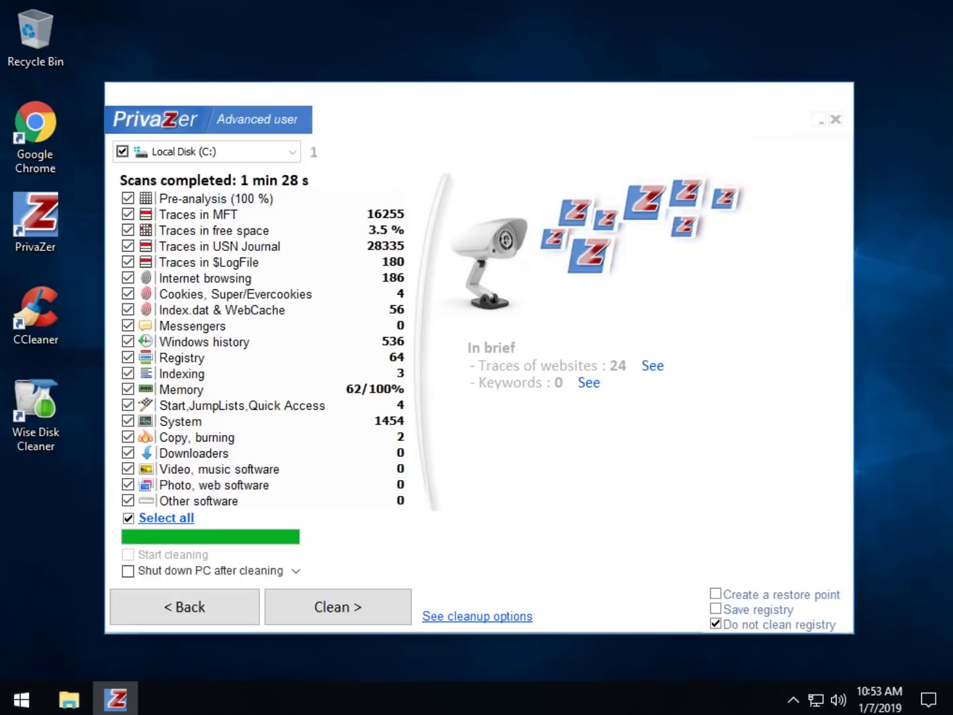
Start cleaning C: and confirm Turbo cleanup as the cleanup type
key(Tab)
key(Tab)
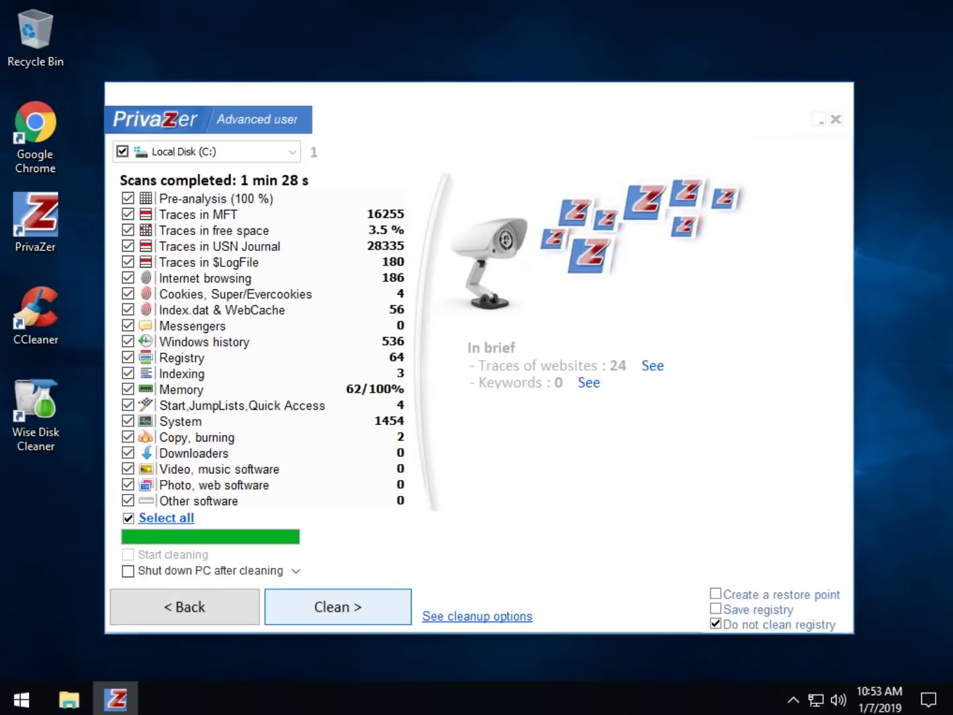
key(Return)
key(Down)
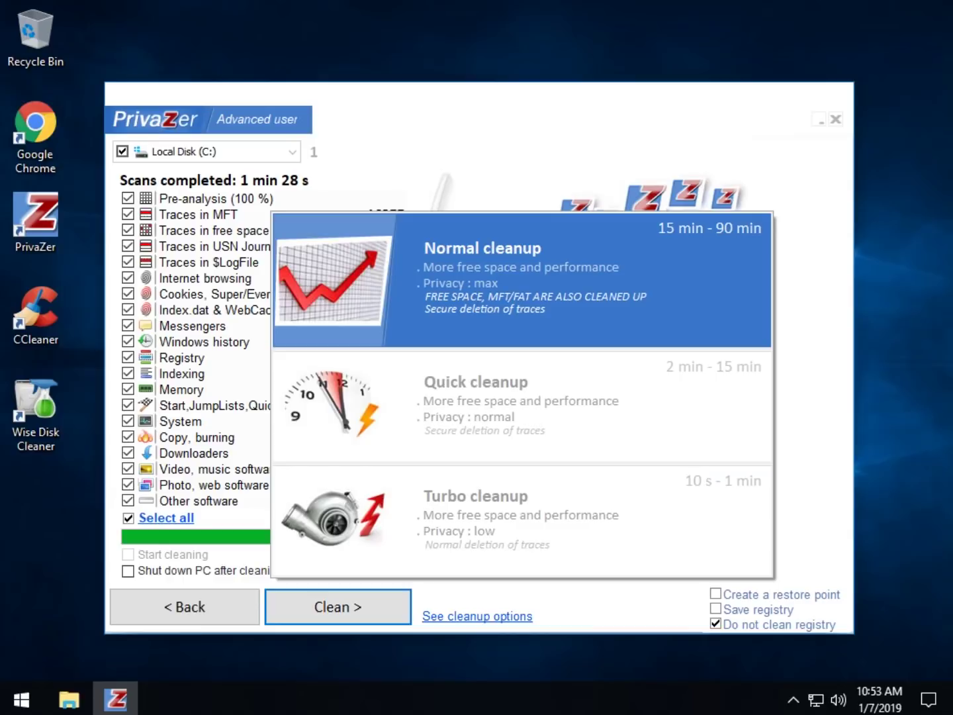
key(Down)
key(Down)
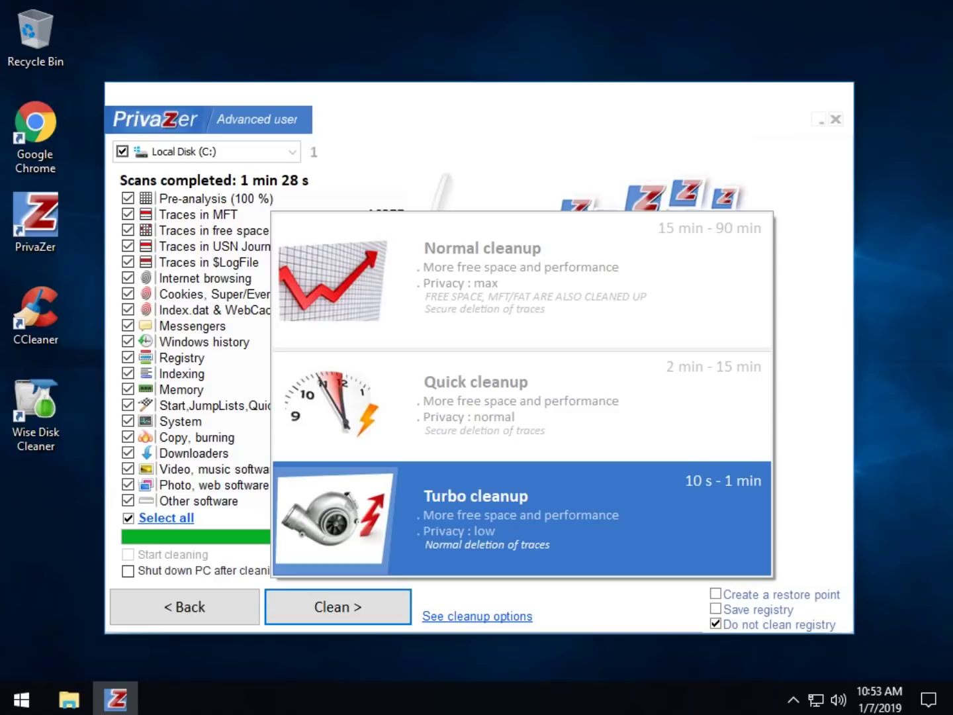
key(Up)
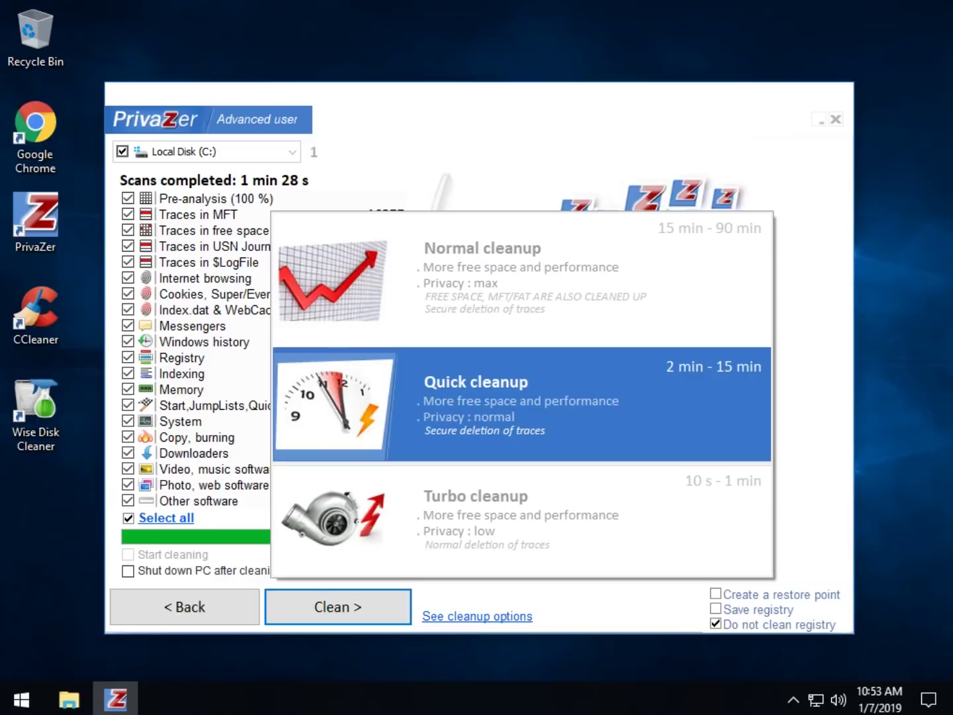
key(Up)
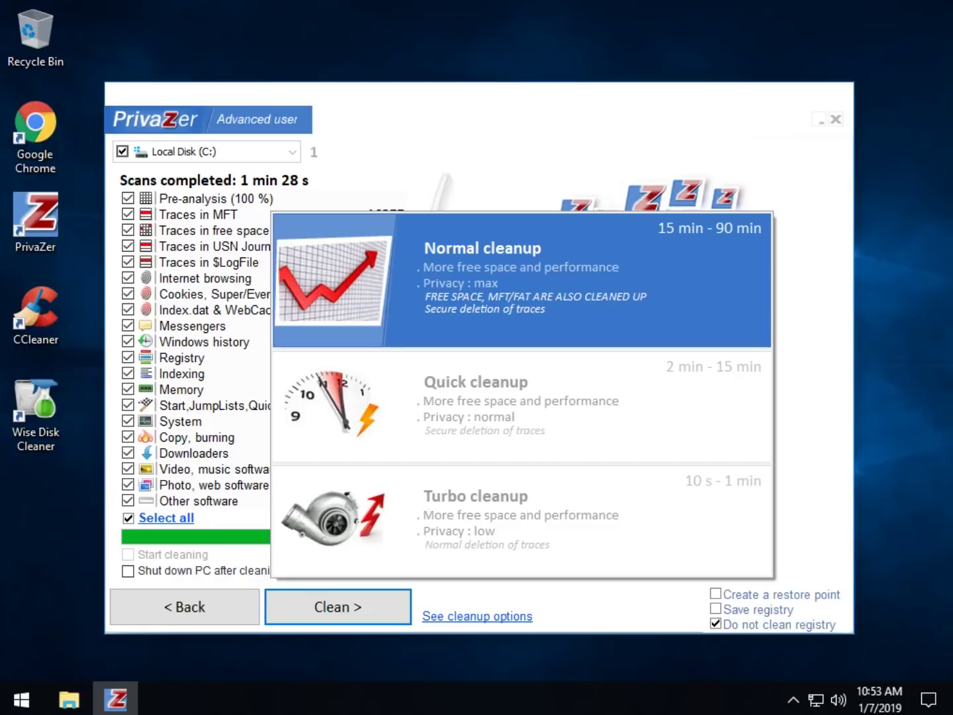
key(Down)
key(Down)
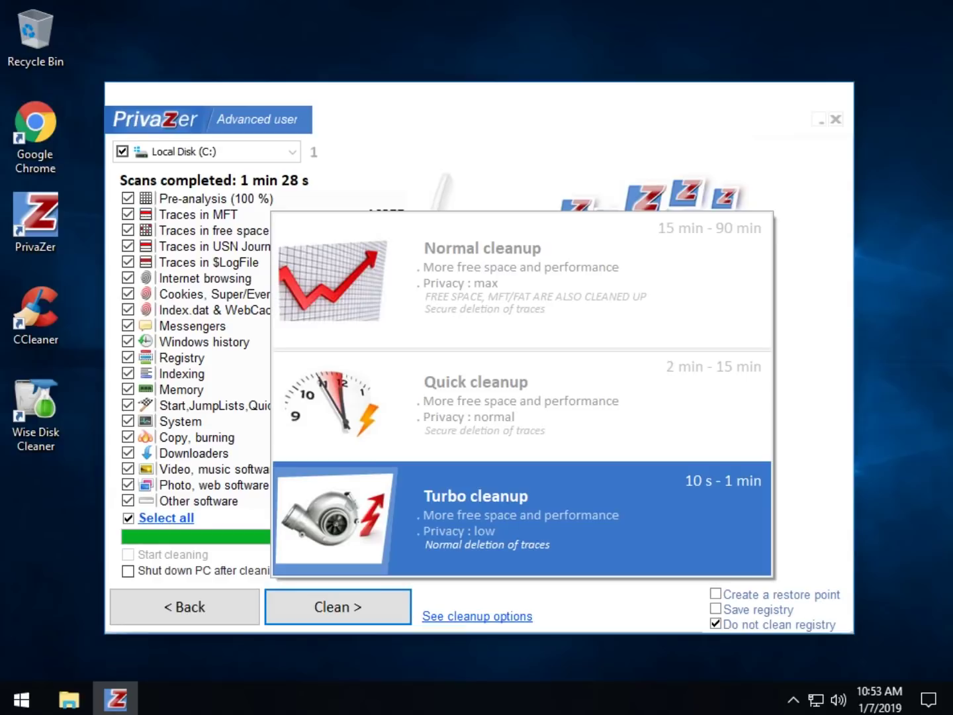
key(Return)
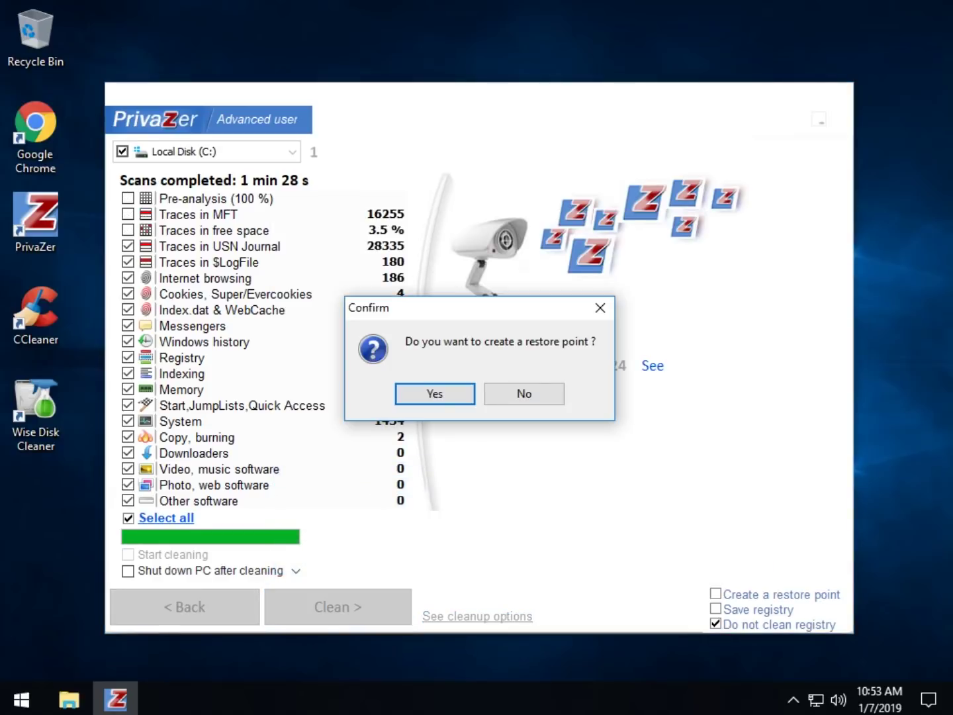
Decline the restore point and dismiss the first-cleanup notice so the C: cleanup completes
click(524, 394)
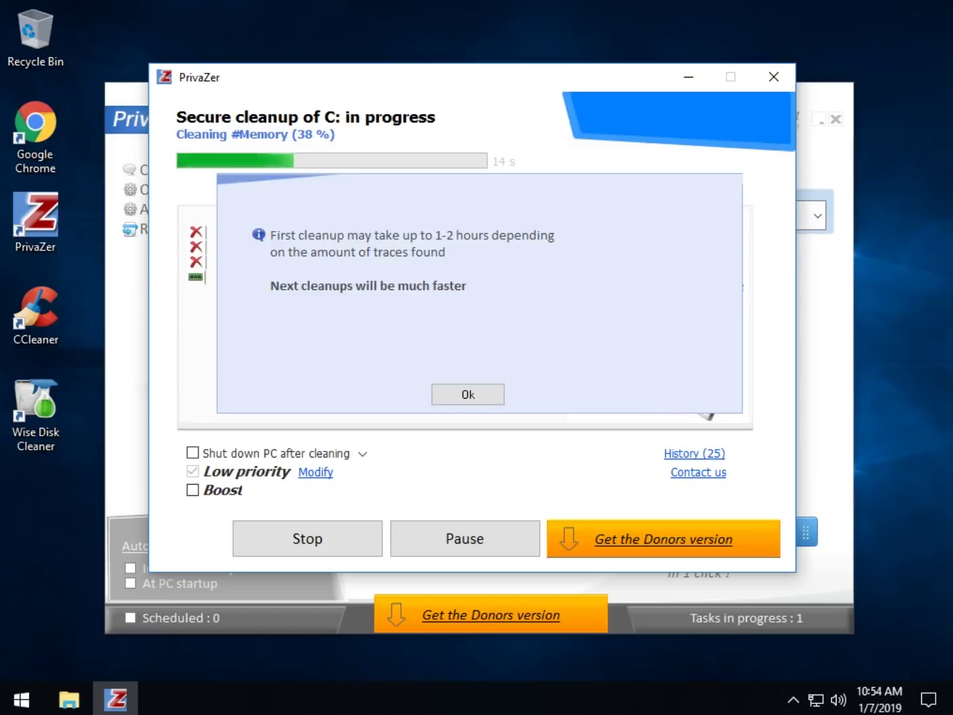
click(468, 394)
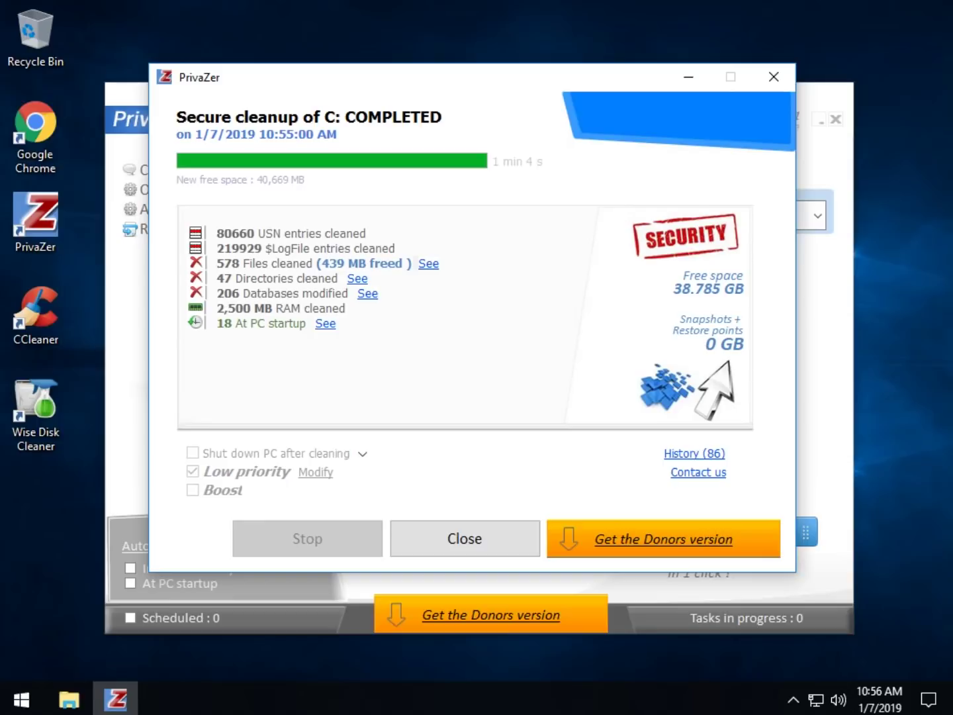
Review the 18 files scheduled for startup cleanup and the 206 modified databases
click(325, 324)
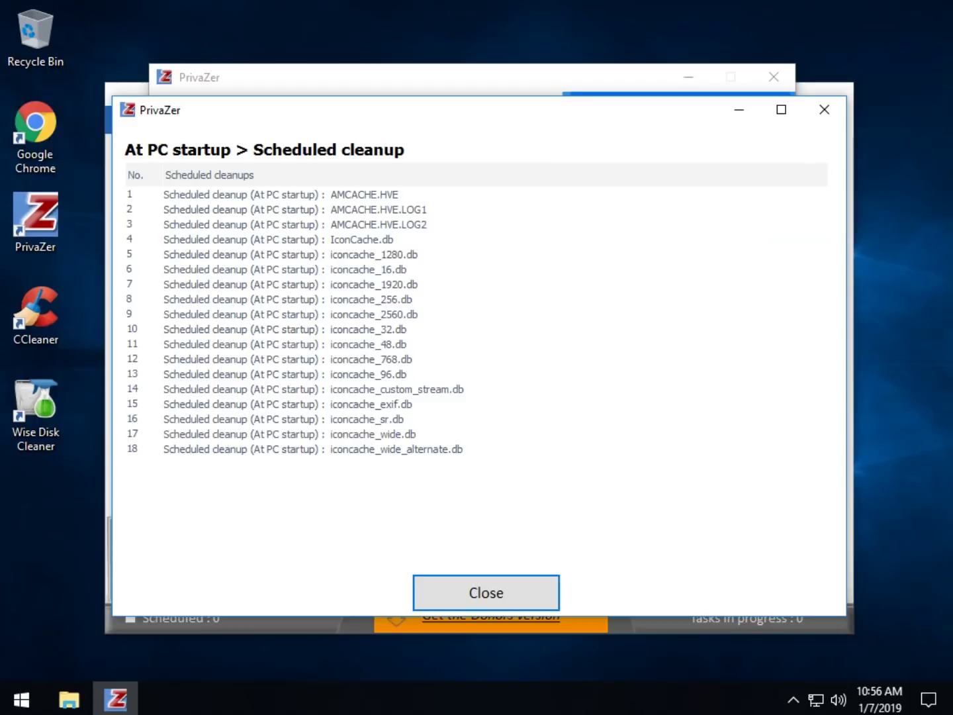
click(485, 592)
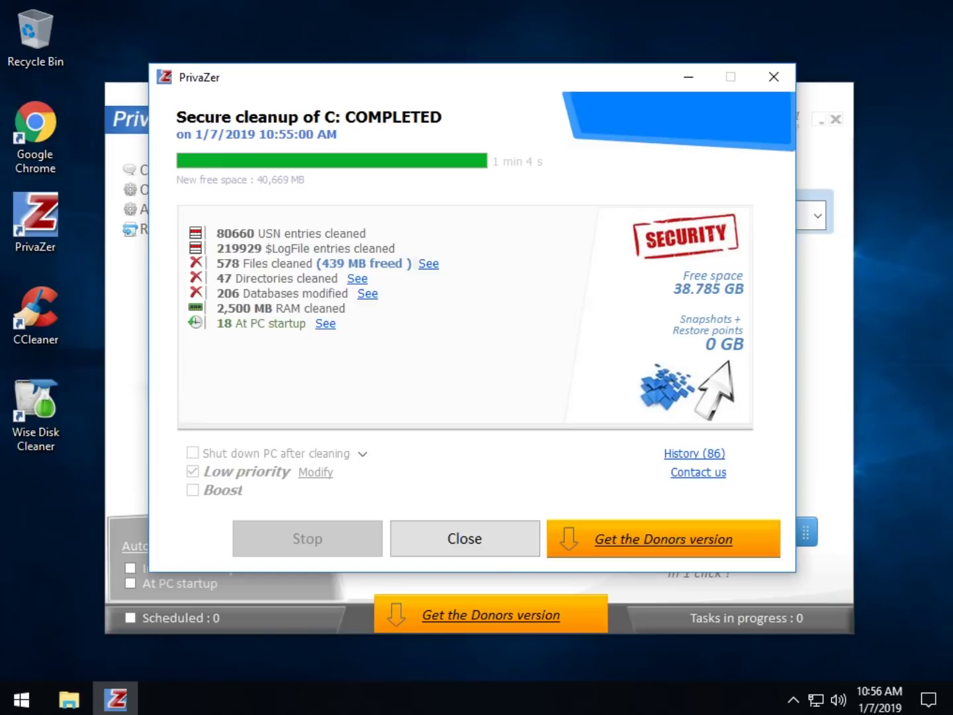
click(367, 293)
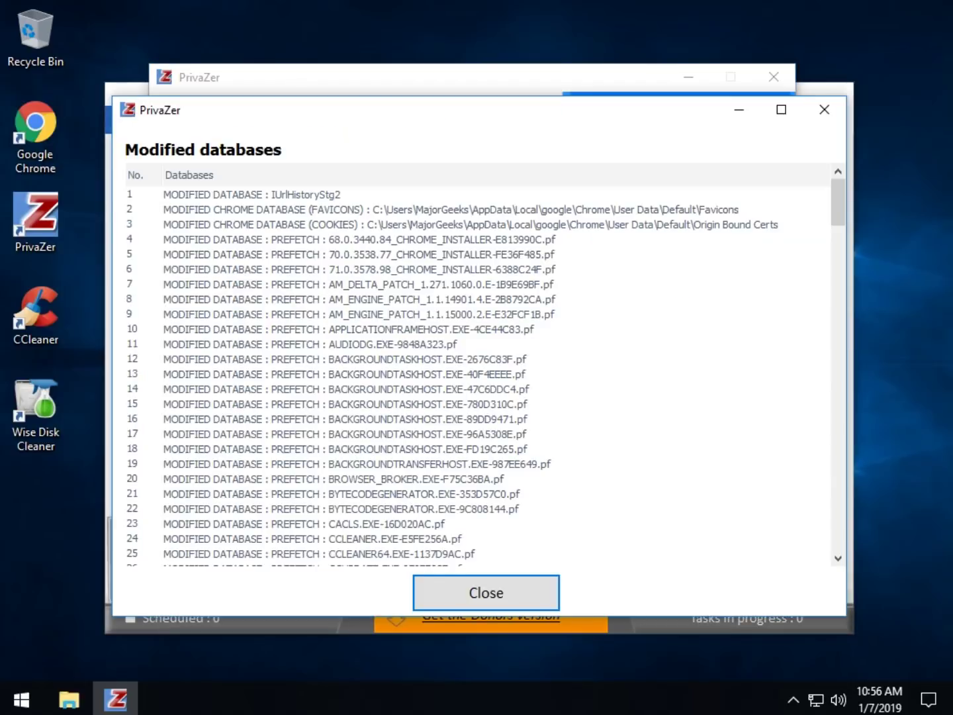
click(824, 109)
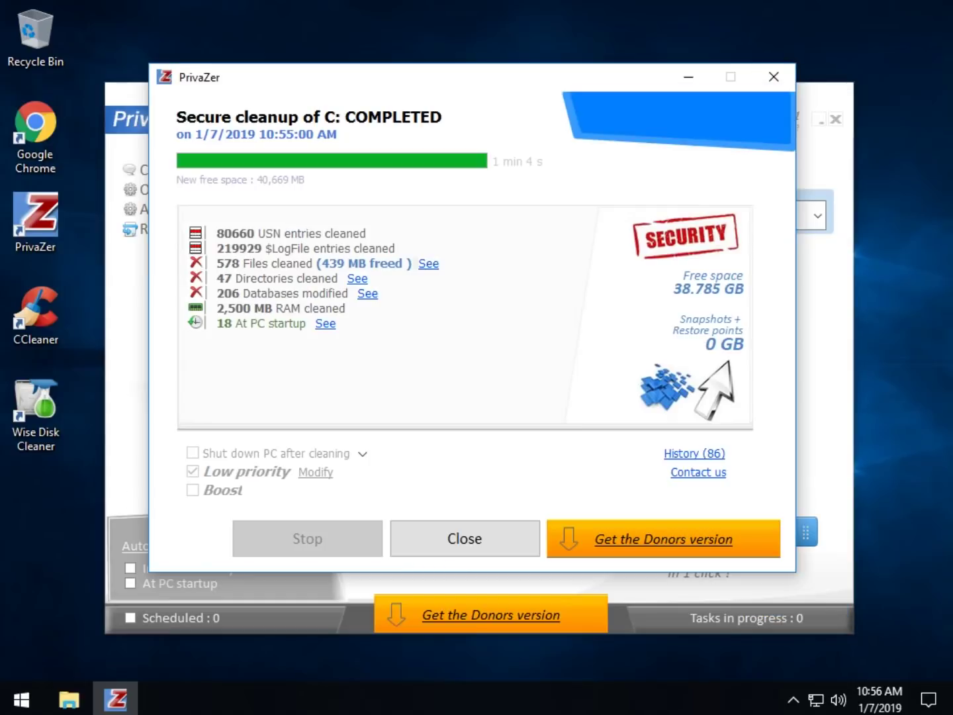
Review the 578 deleted files, then display the History (86) of actions performed
click(428, 263)
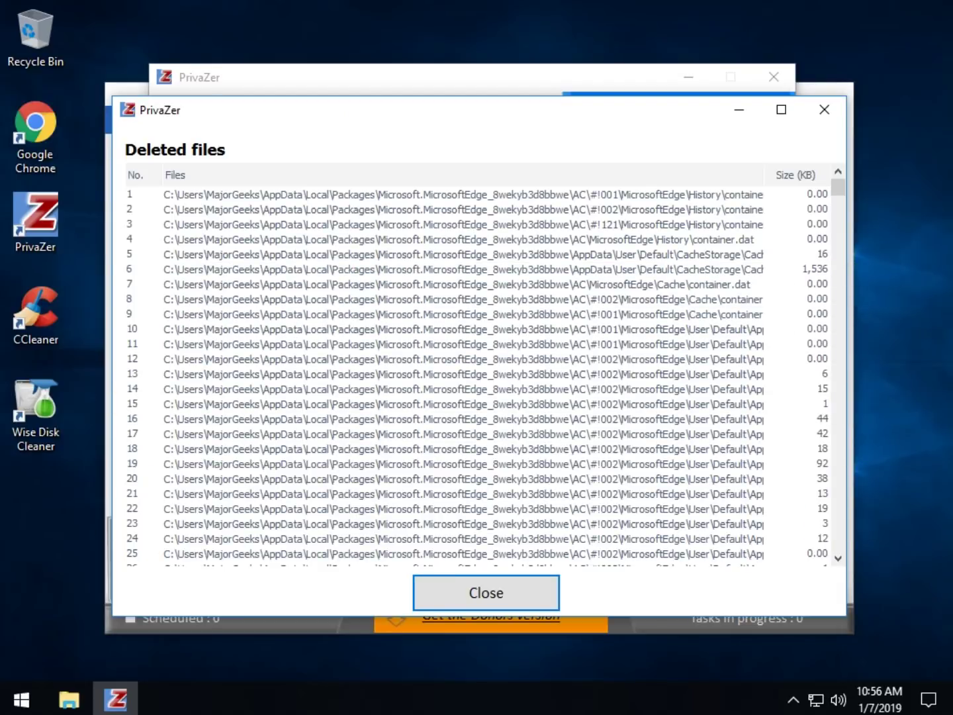
mouse_move(837, 187)
mouse_down()
mouse_move(838, 542)
mouse_move(838, 185)
mouse_up()
click(823, 109)
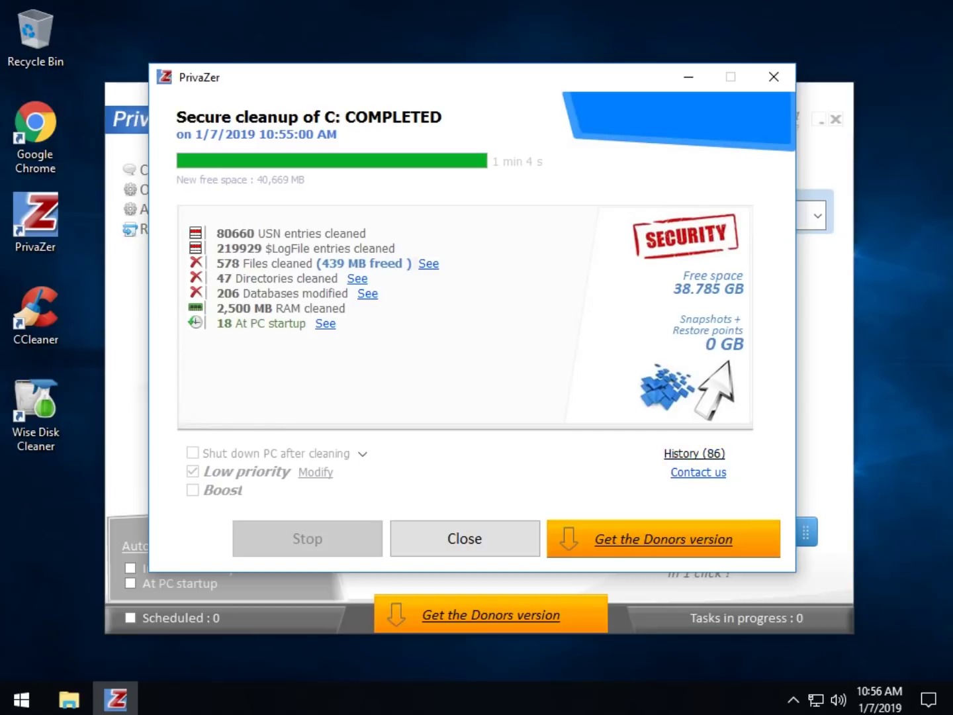
click(694, 453)
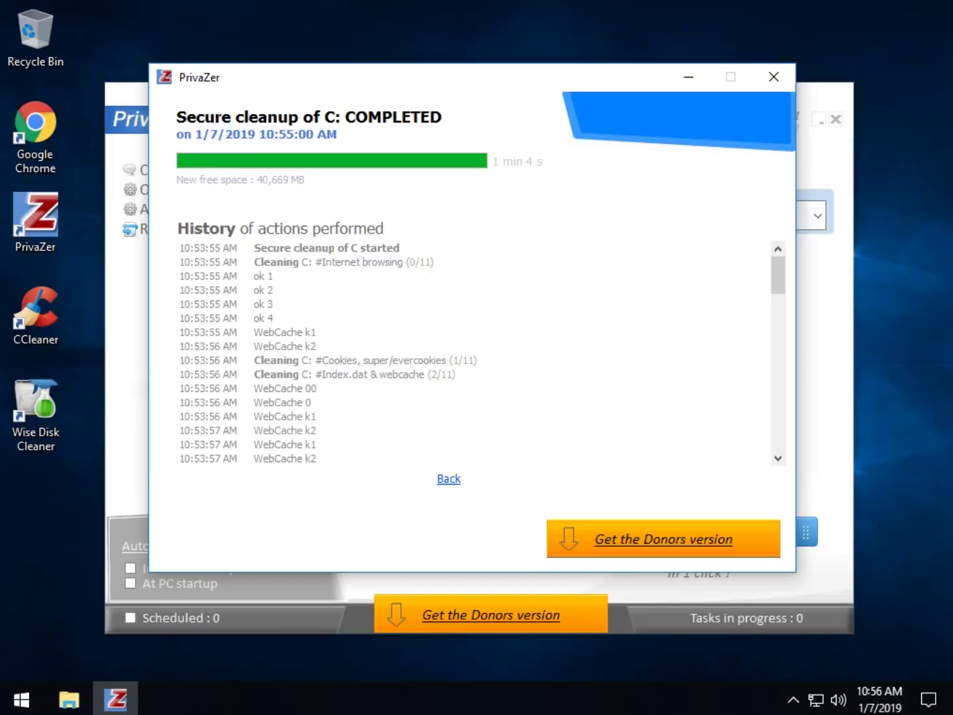
Leave the history log and close PrivaZer's cleanup completion report to return to the main screen
mouse_move(778, 275)
mouse_down()
mouse_move(778, 385)
mouse_move(777, 264)
mouse_up()
click(448, 479)
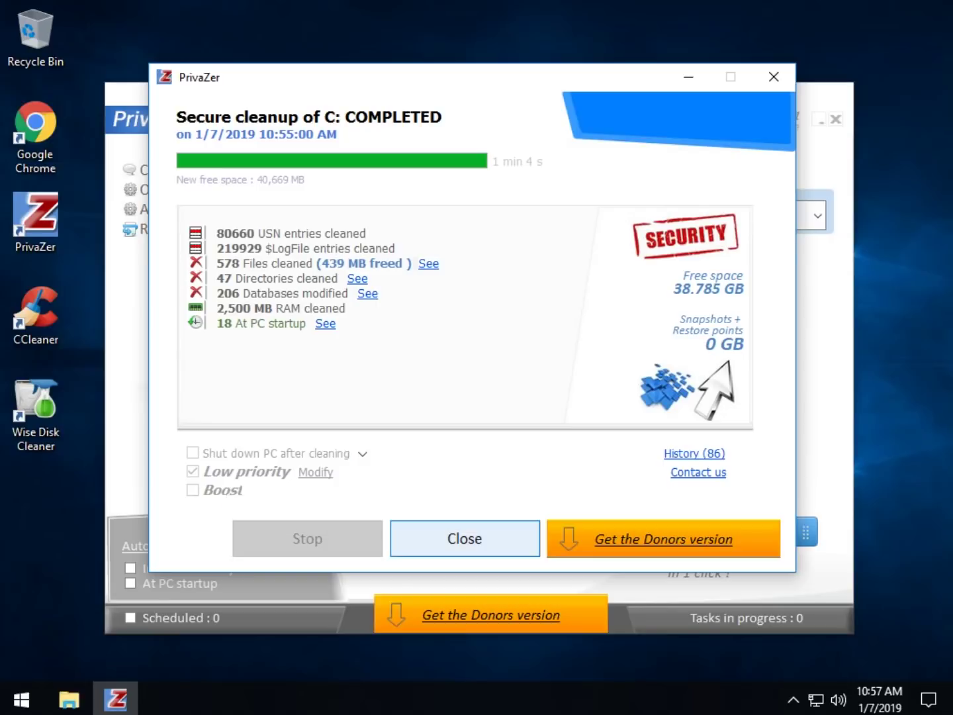
click(465, 538)
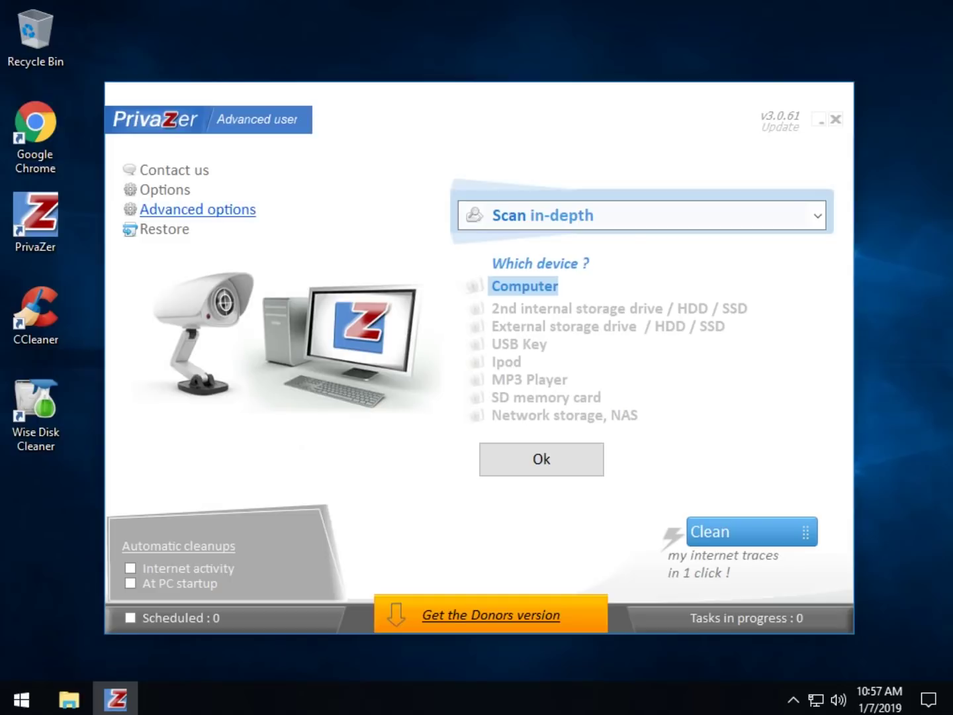
click(164, 190)
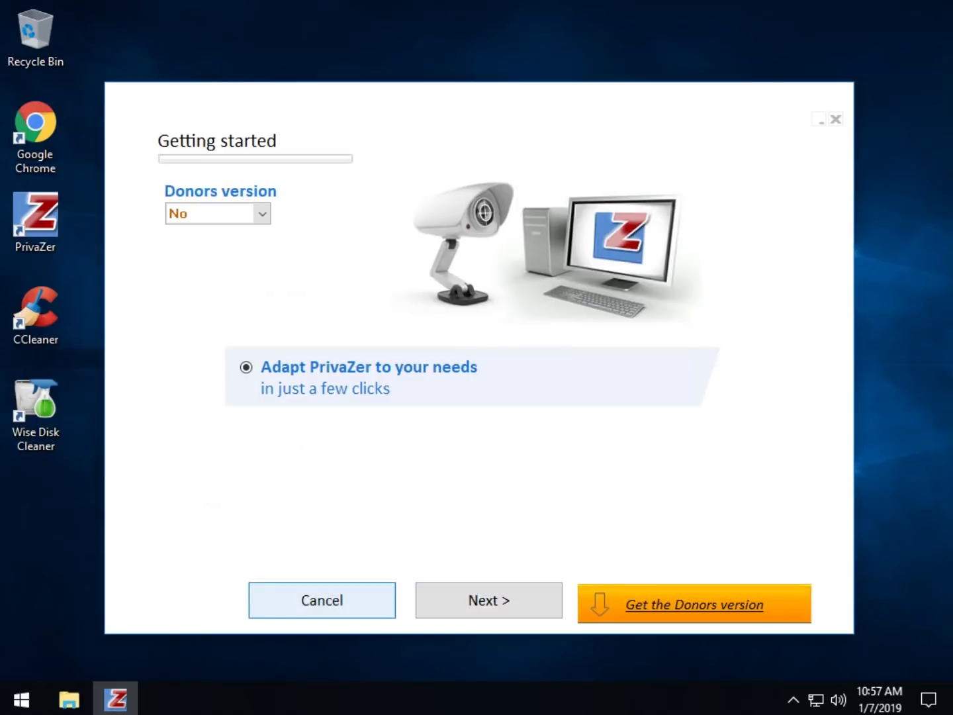
click(322, 600)
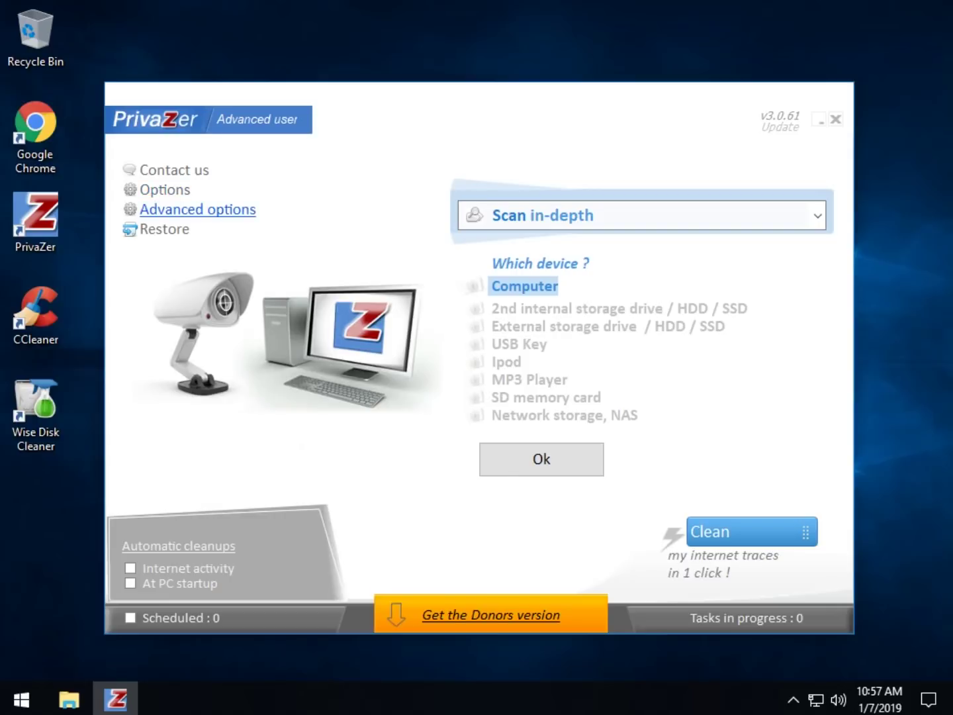
click(197, 210)
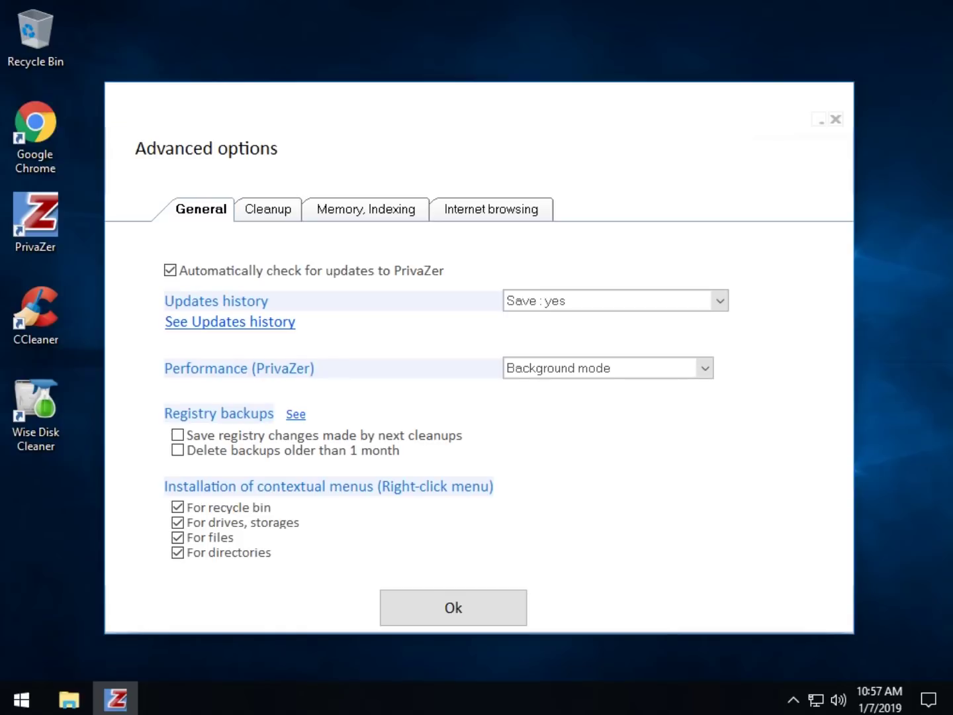
right_click(331, 50)
key(Escape)
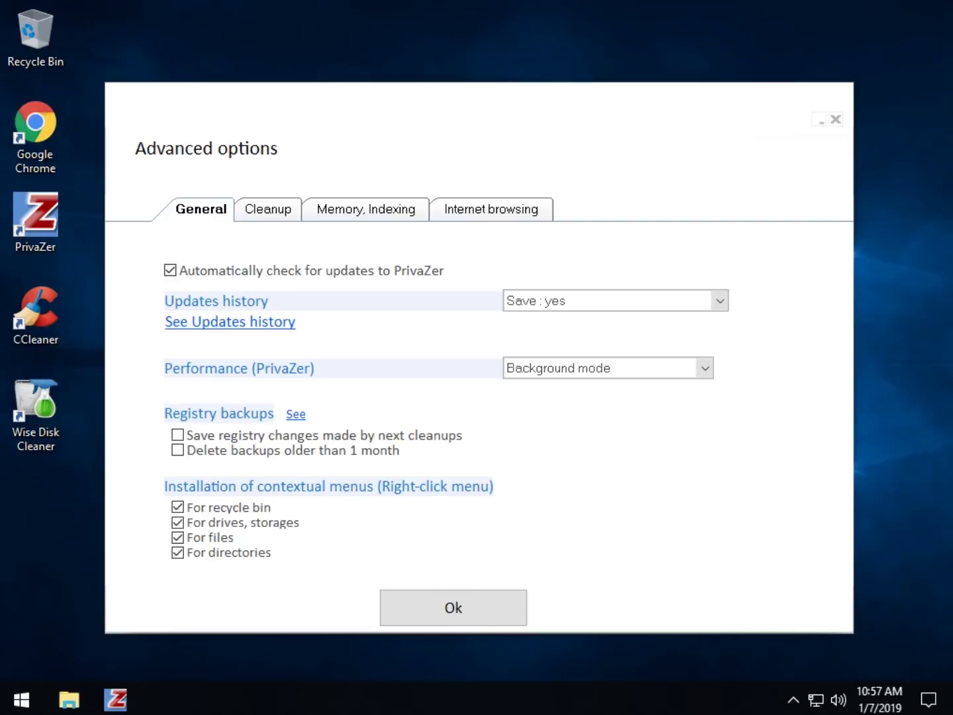
right_click(36, 213)
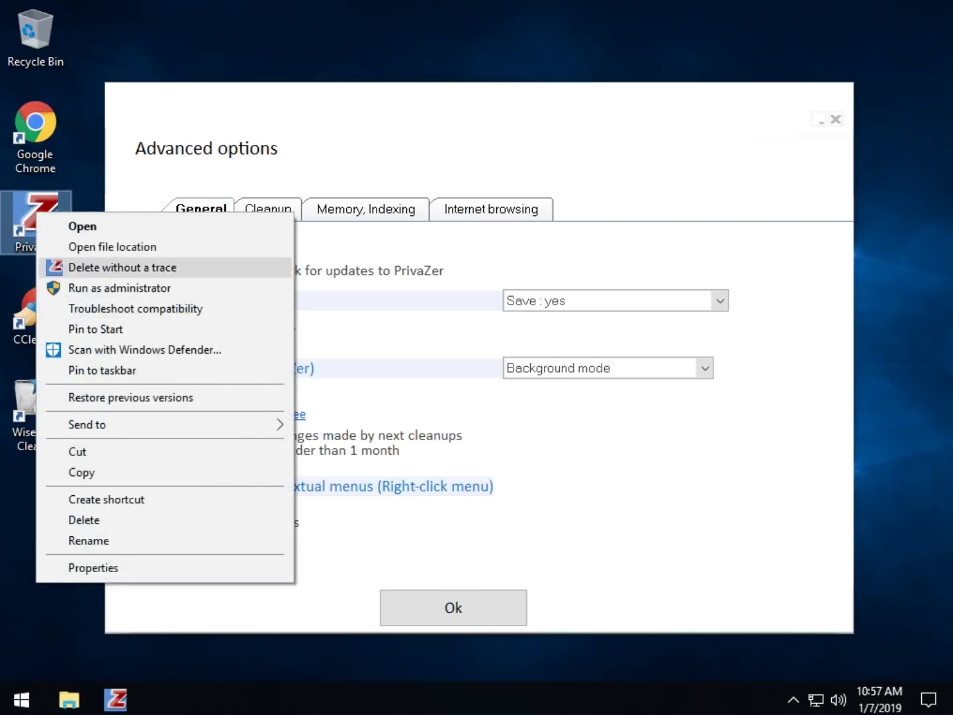
click(397, 165)
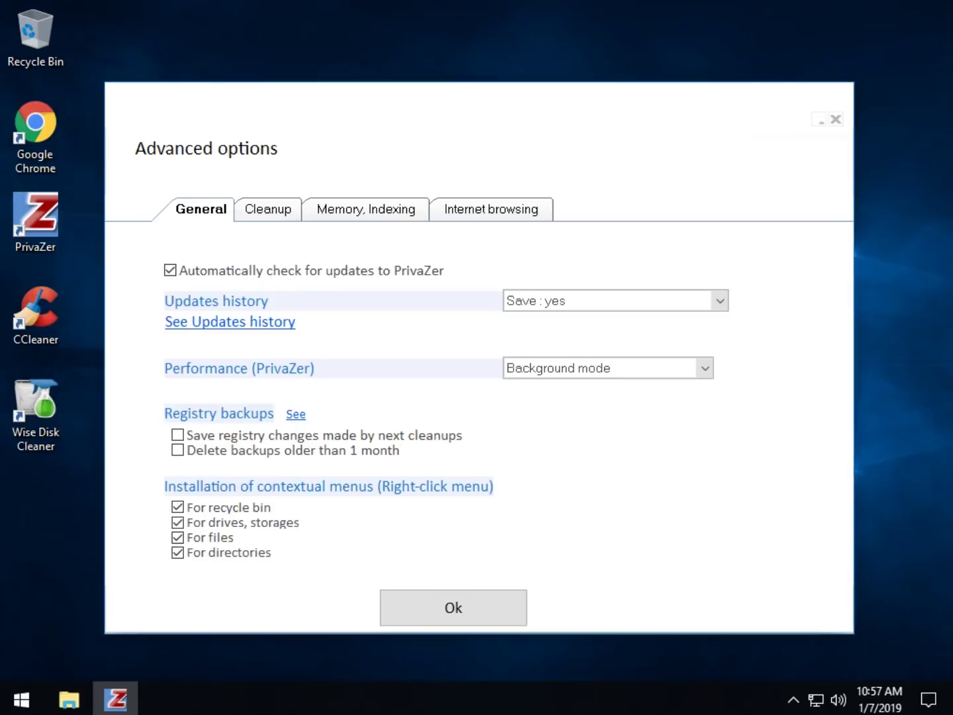
click(268, 209)
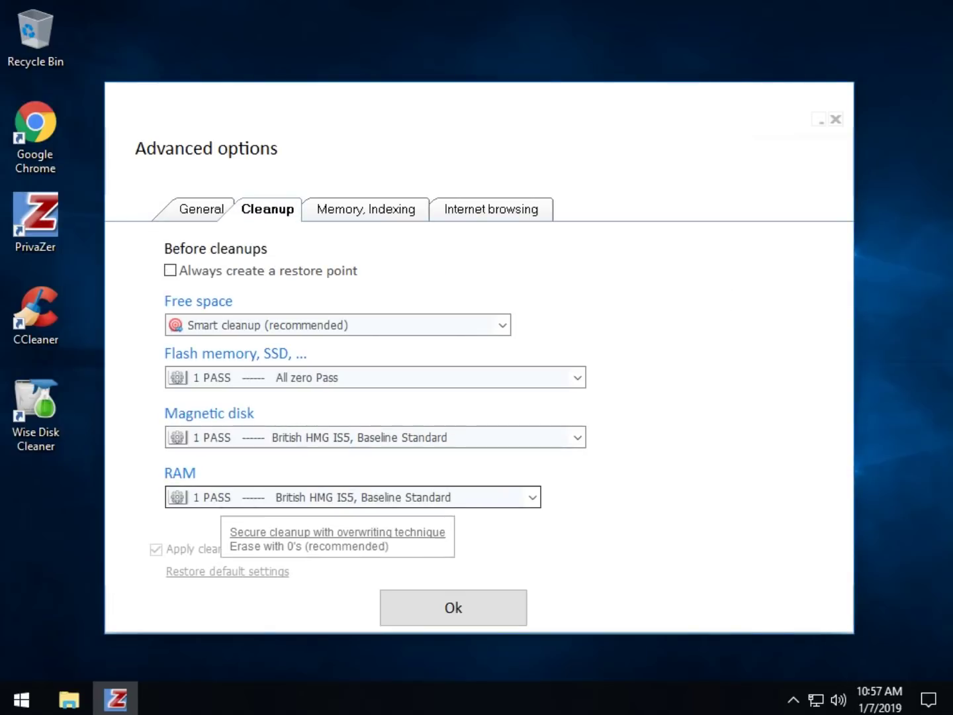
click(365, 209)
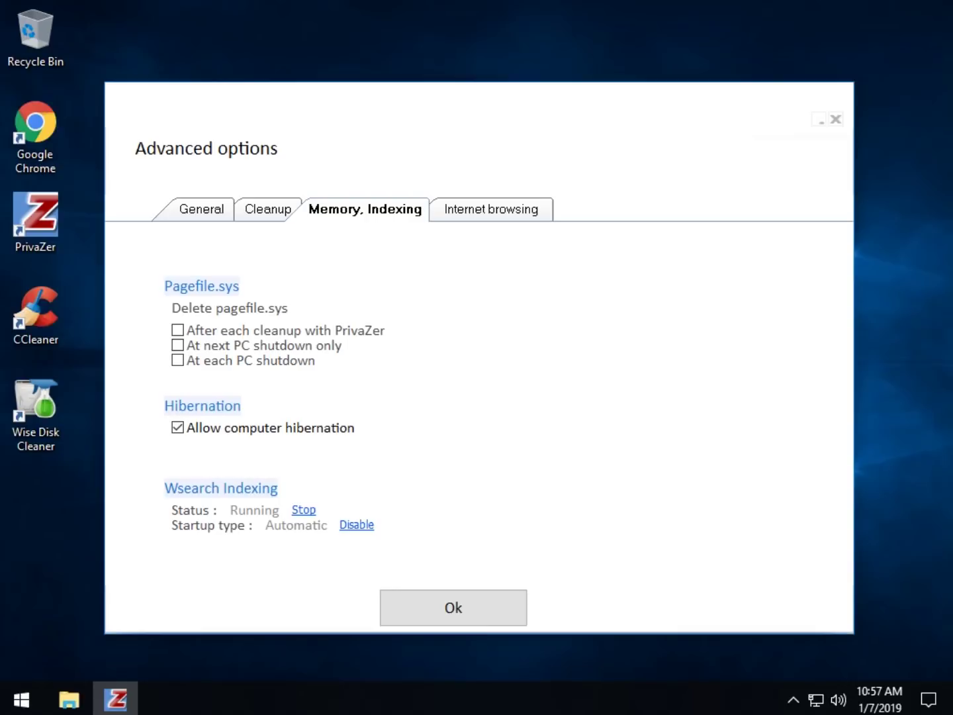
key(ctrl+Tab)
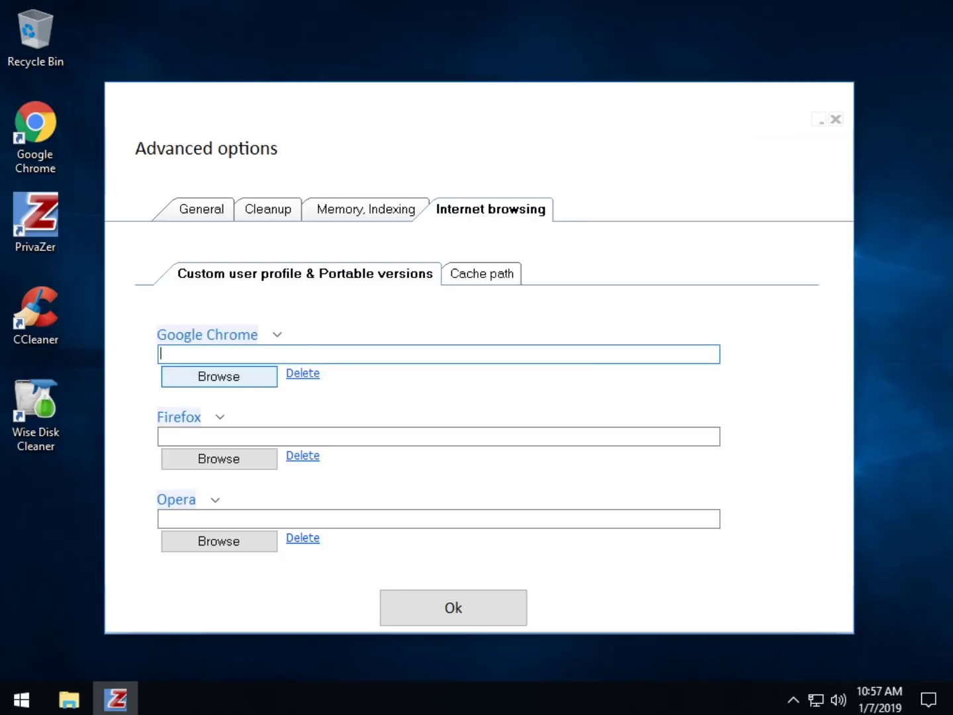
click(482, 273)
key(ctrl+Tab)
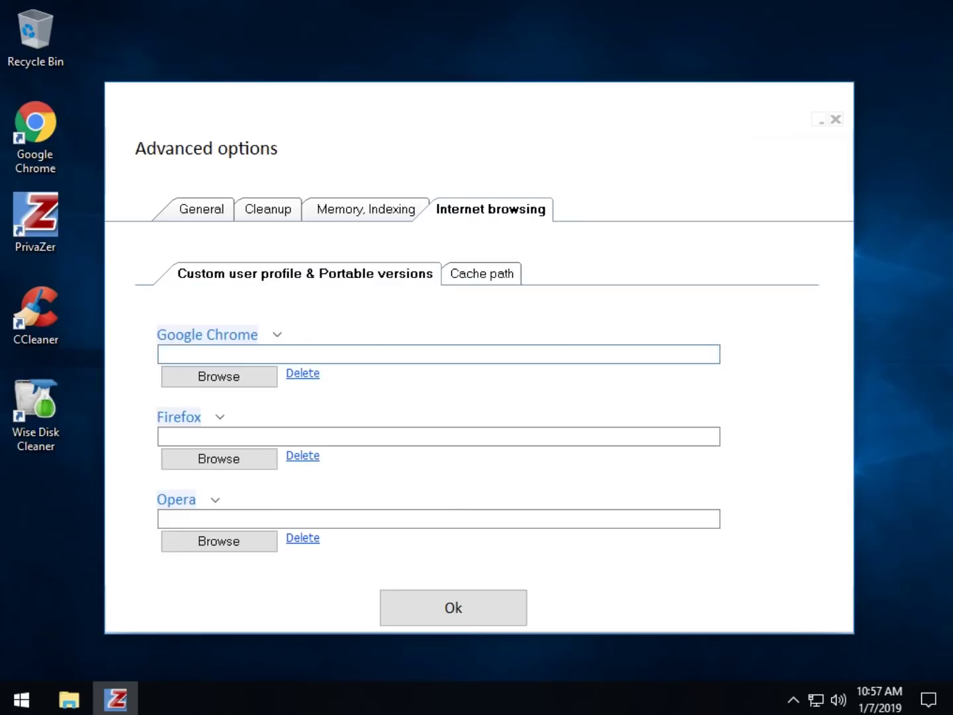
key(Return)
key(Tab)
key(Tab)
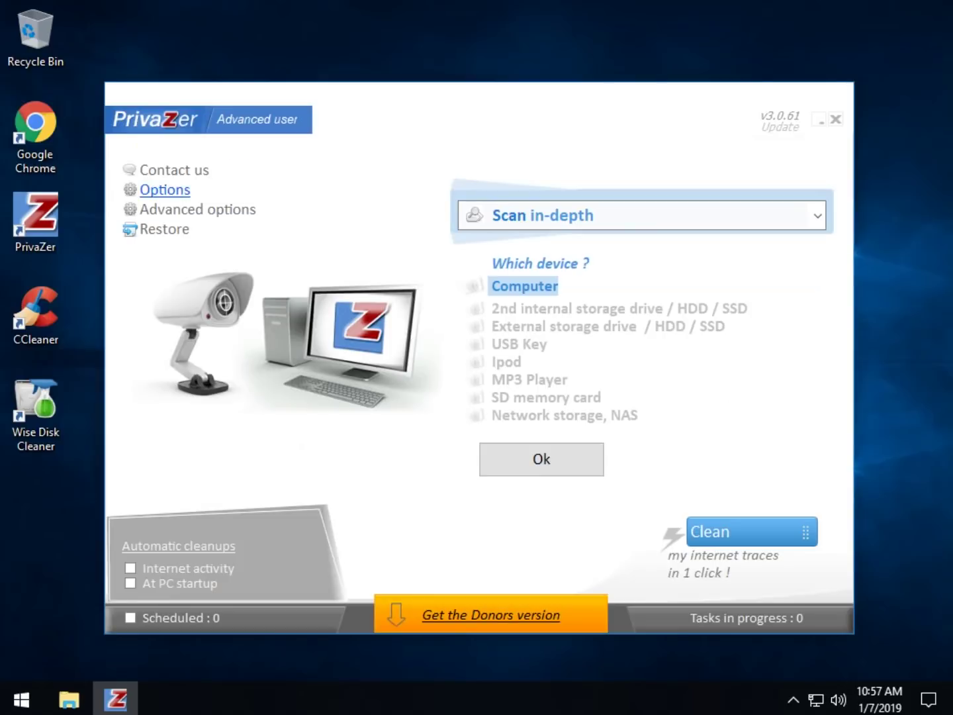
key(shift+Tab)
key(Return)
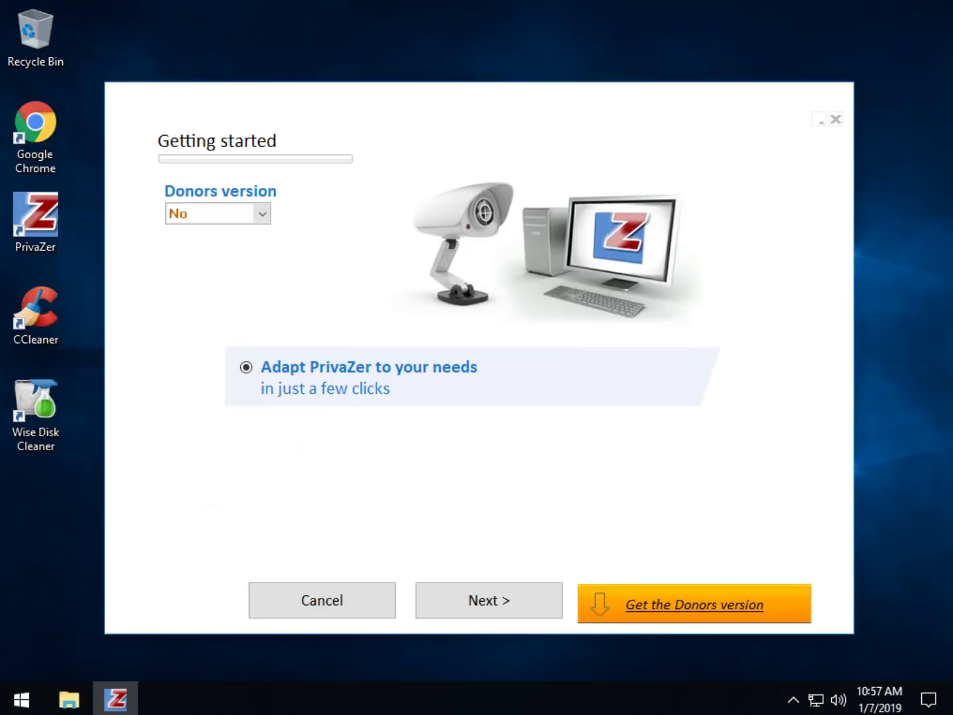
click(322, 600)
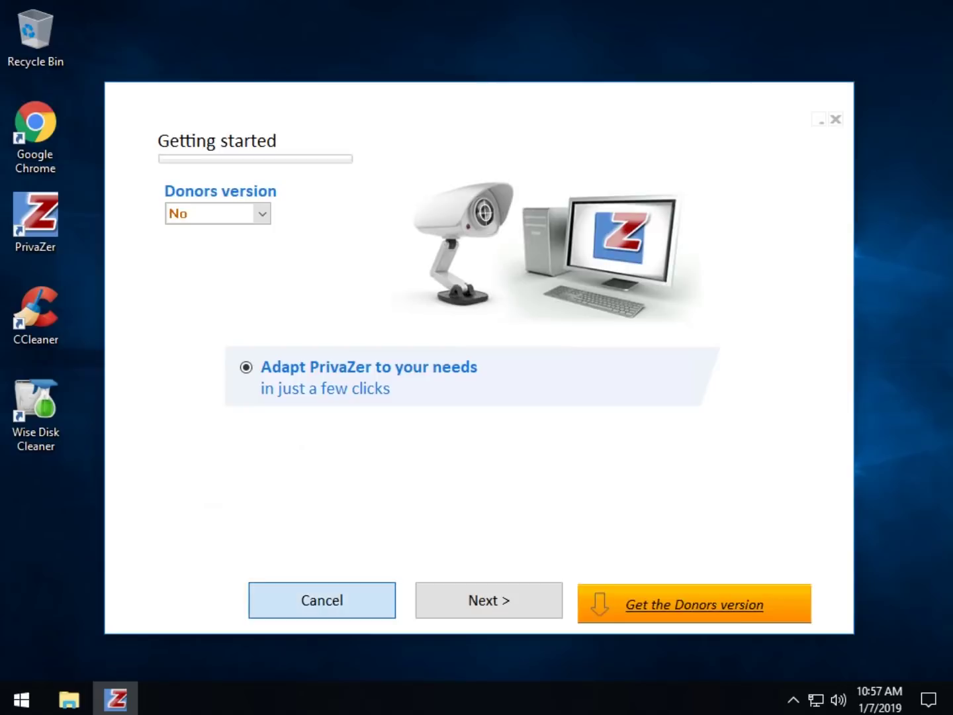